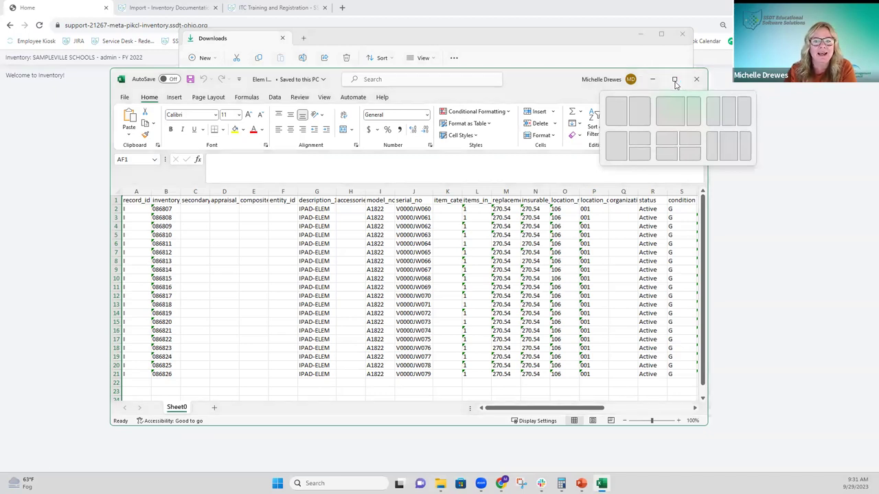
Step: Maximize the Elem Ipads workbook window and autofit the width of all columns
click(675, 81)
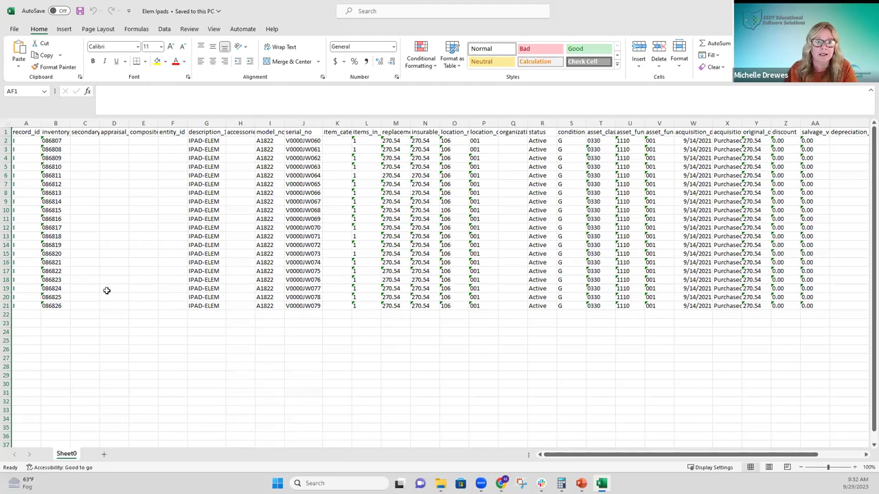
click(6, 124)
double_click(43, 123)
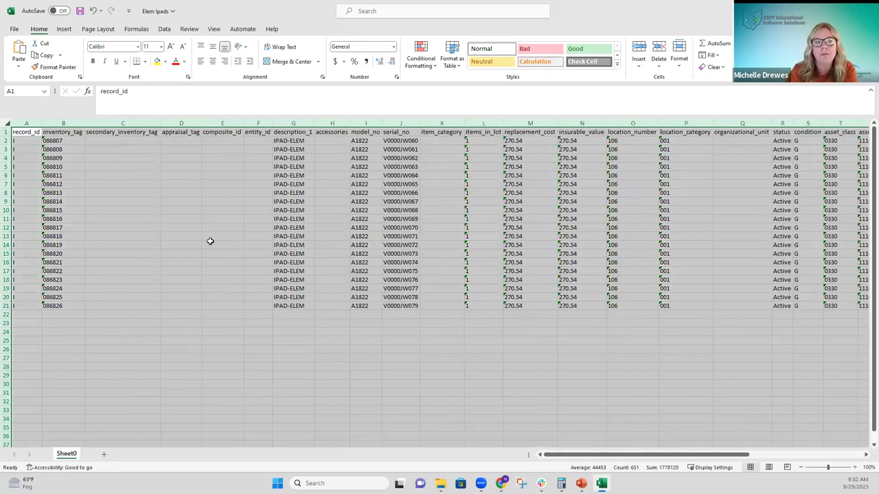
Step: Compare the inventory_tag through description_1 columns with the field formats and definitions in the Item Import Type documentation
click(55, 132)
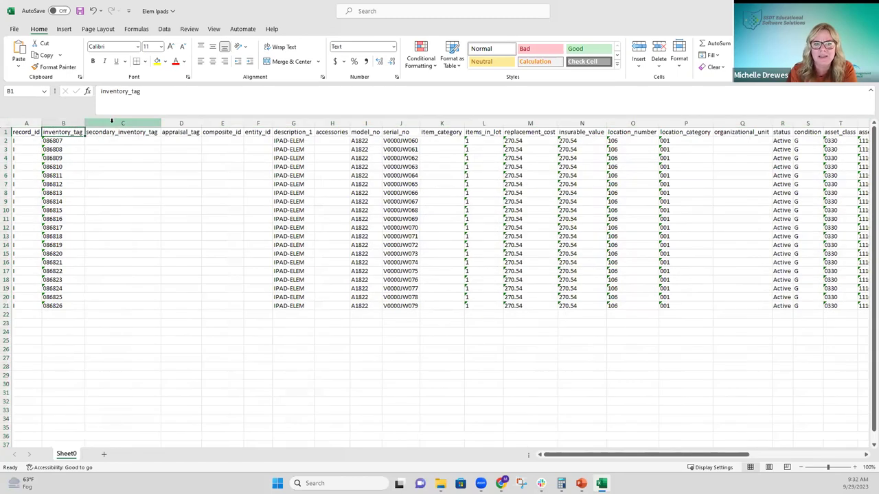
drag(111, 120, 247, 123)
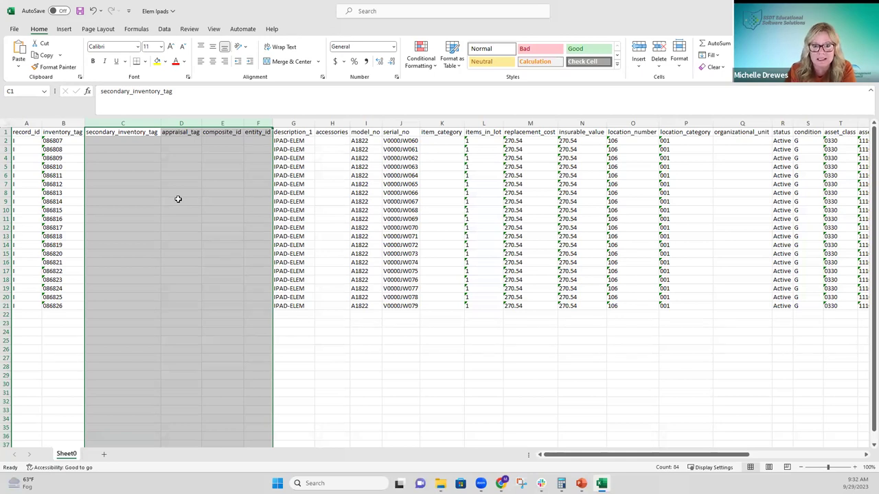
click(294, 133)
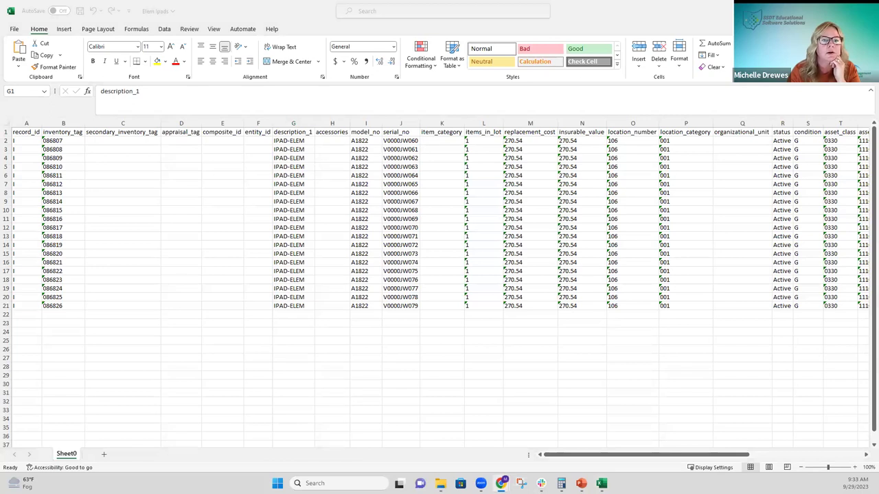
key(alt+Tab)
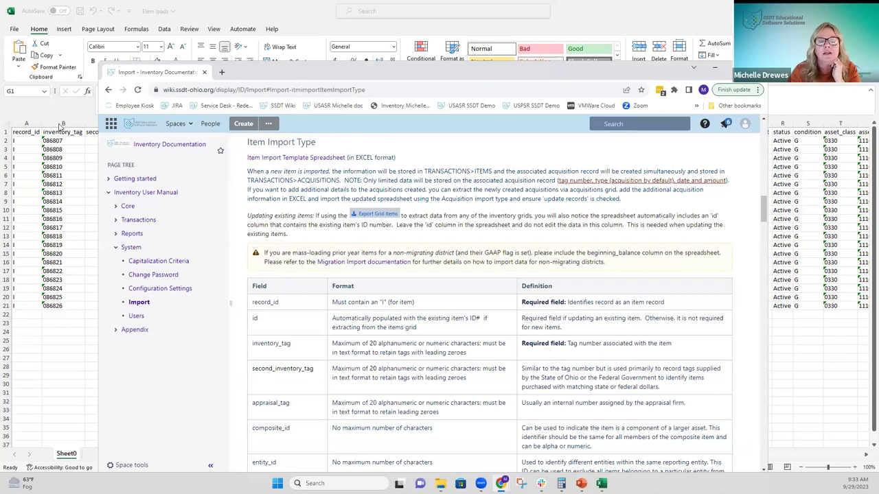
click(56, 133)
click(55, 133)
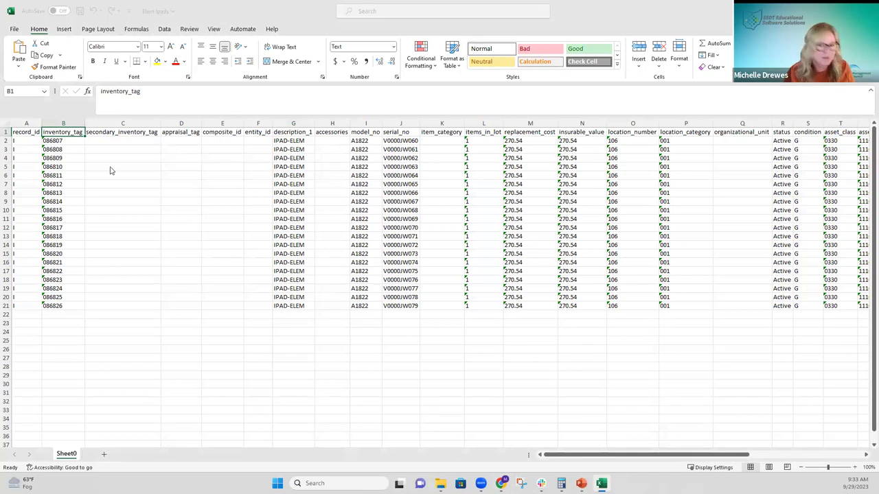
key(alt+Tab)
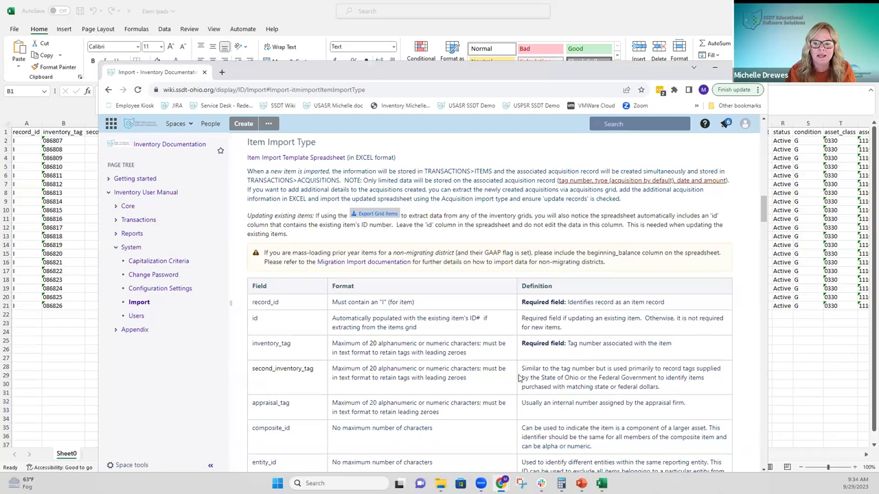
scroll(520, 376, down, 1)
scroll(520, 376, down, 1)
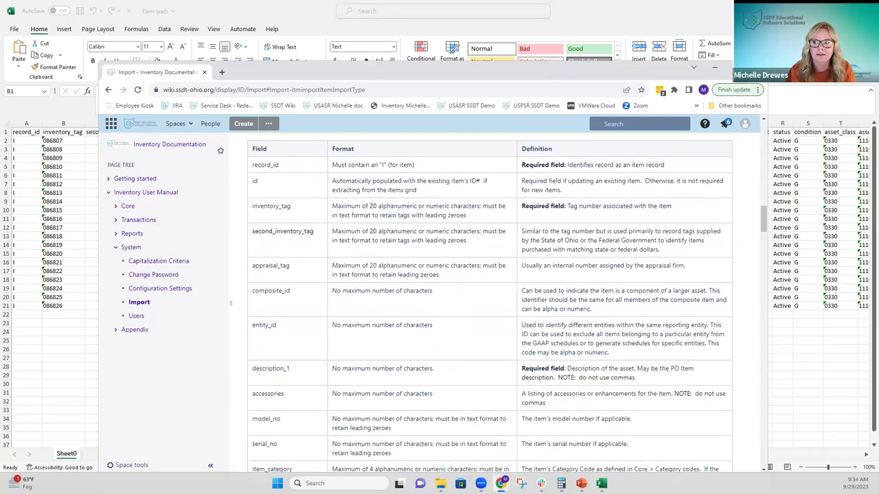
key(alt+Tab)
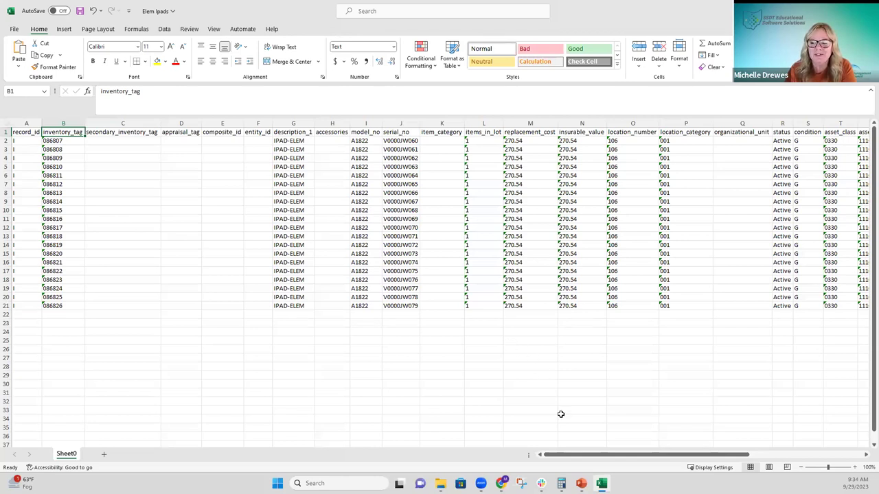
Step: Delete the empty organizational_unit column from the sheet
scroll(560, 414, right, 5)
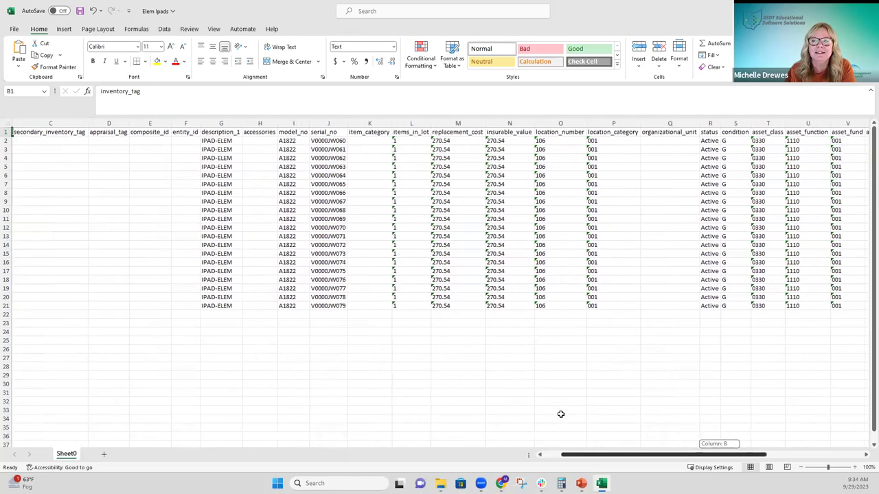
scroll(560, 414, right, 4)
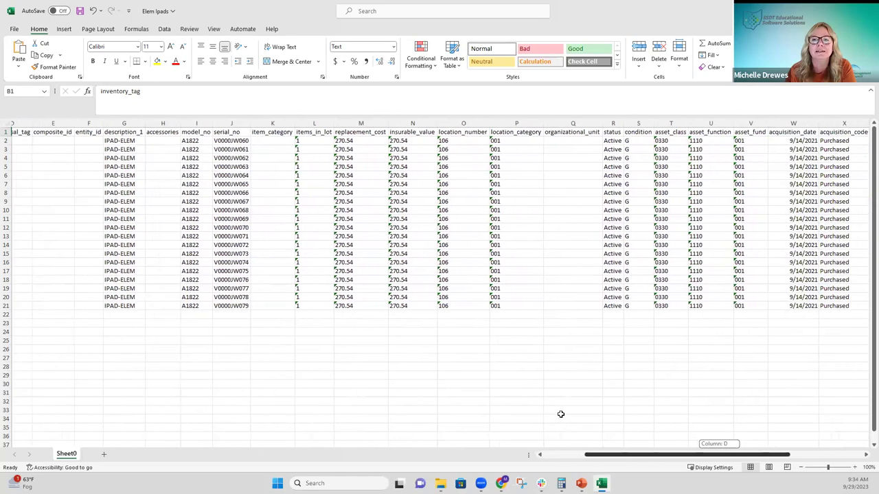
scroll(560, 414, right, 4)
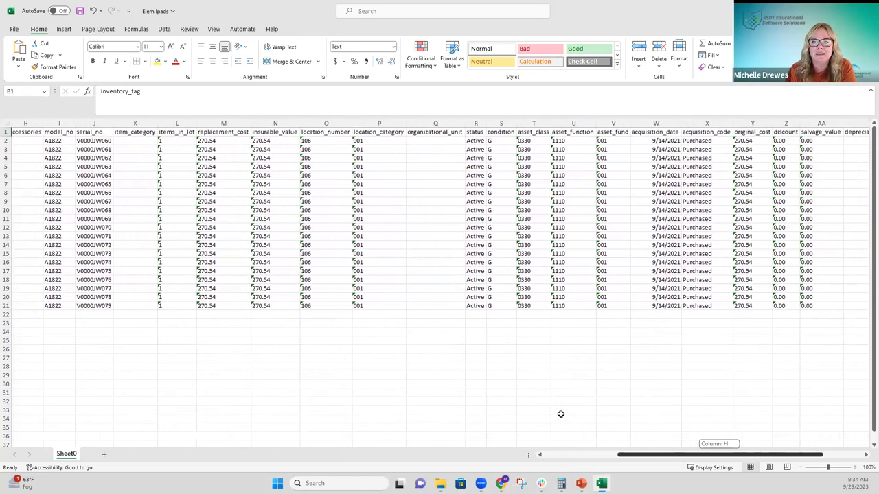
scroll(561, 414, right, 3)
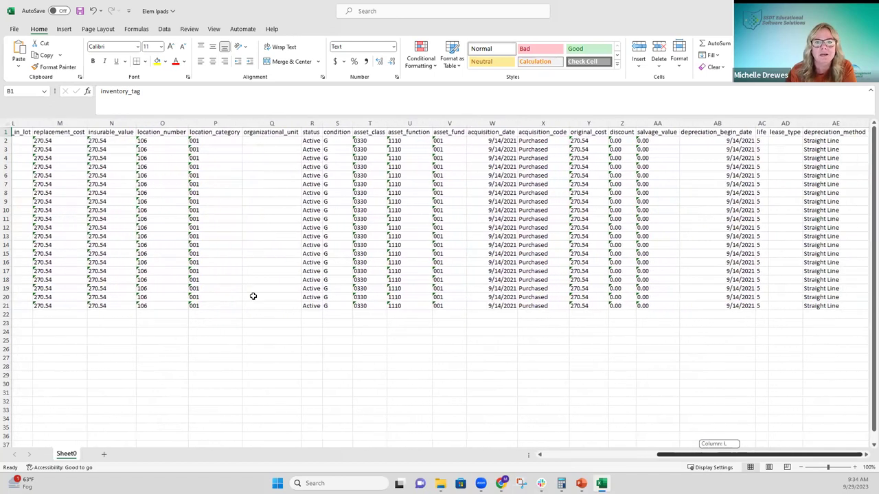
click(269, 123)
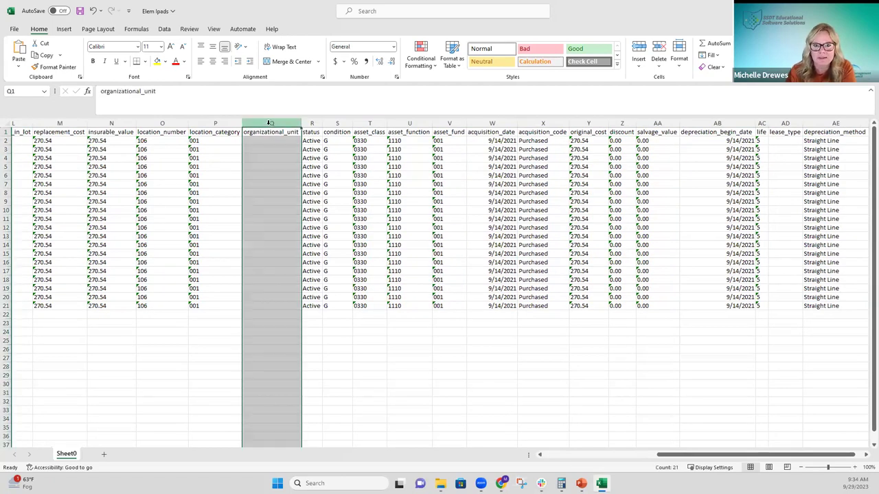
right_click(270, 159)
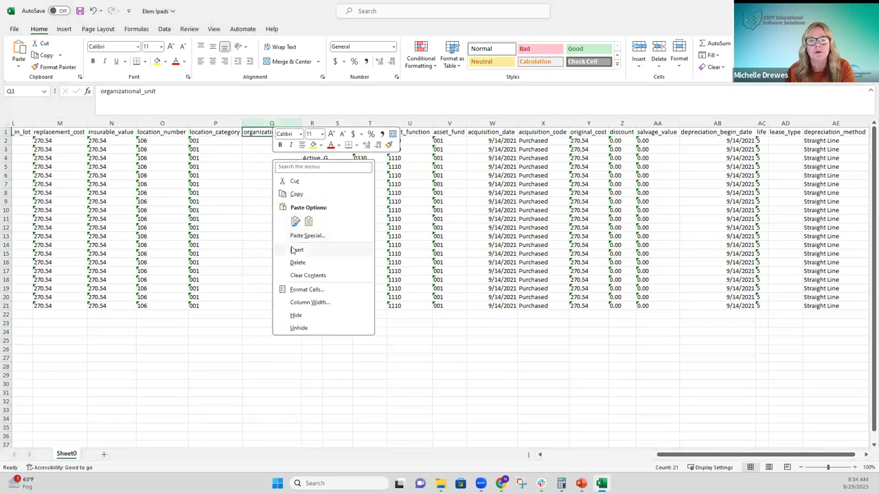
click(253, 124)
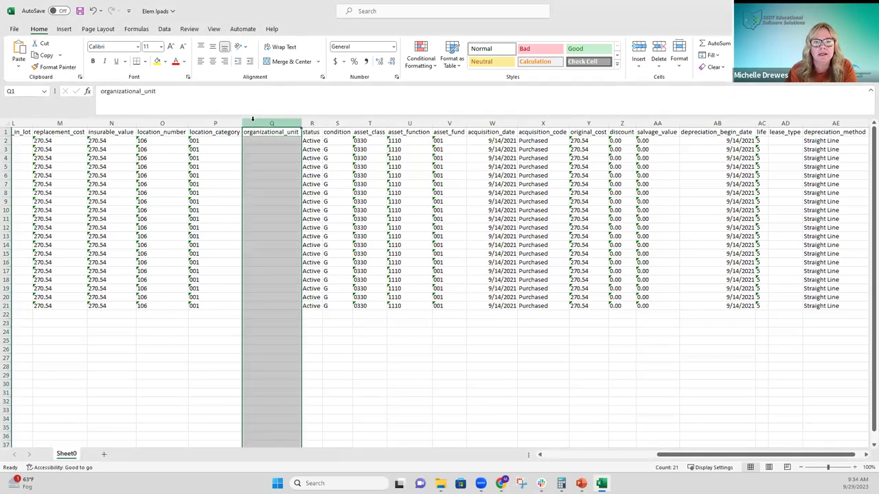
right_click(256, 166)
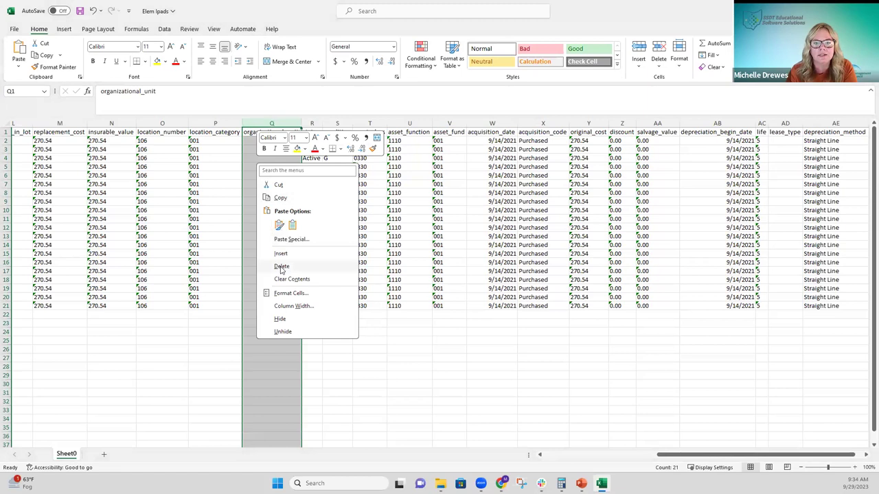
click(280, 266)
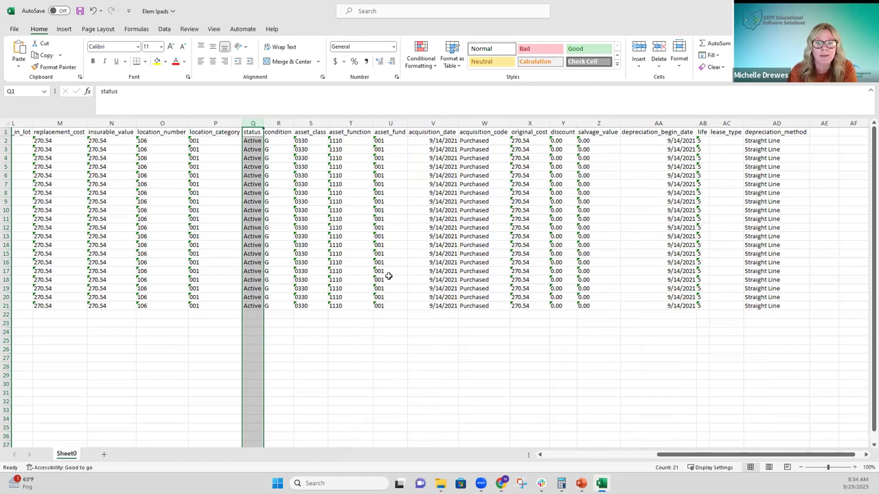
click(388, 324)
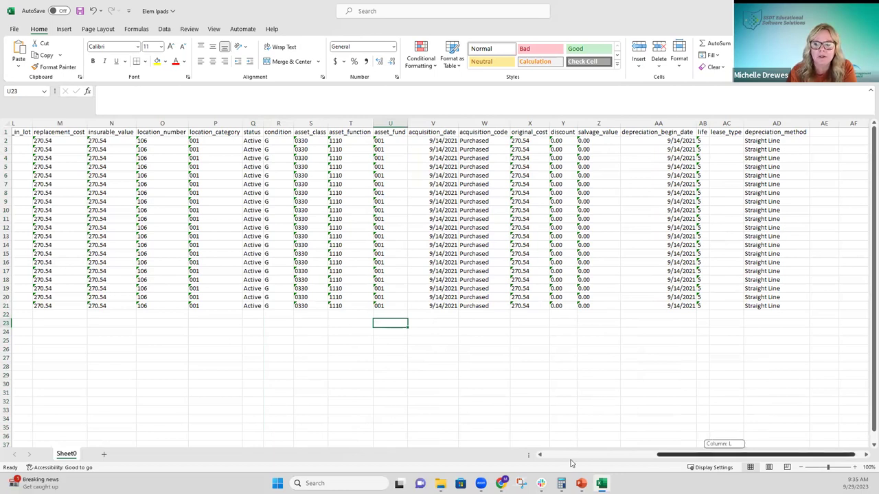
Step: Save a copy of the Elem Ipads workbook in Downloads in CSV (Comma delimited) format
scroll(571, 463, left, 10)
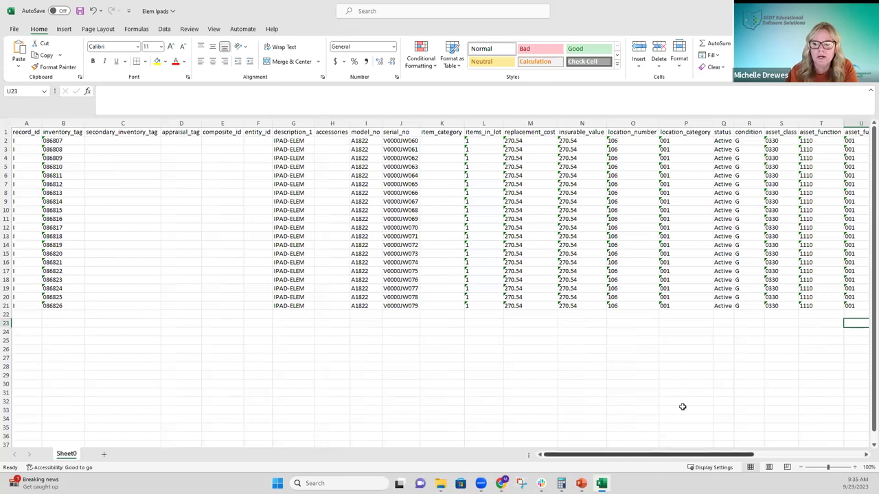
scroll(682, 407, right, 5)
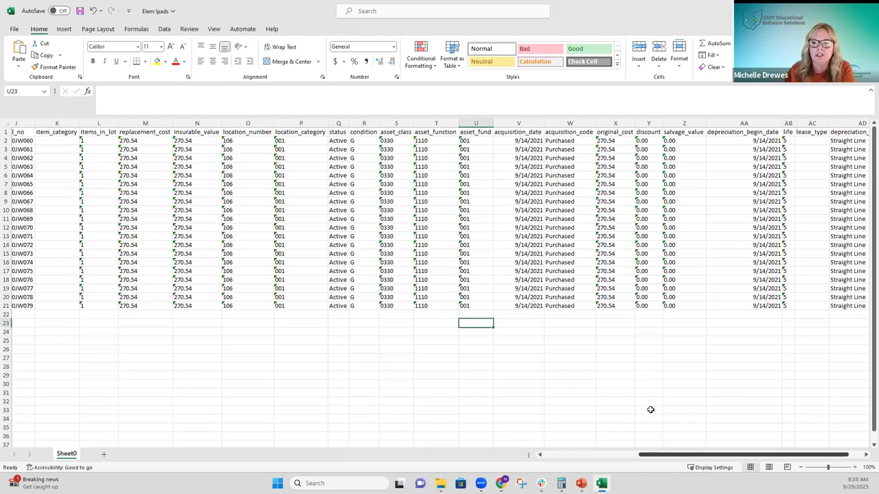
scroll(650, 410, right, 2)
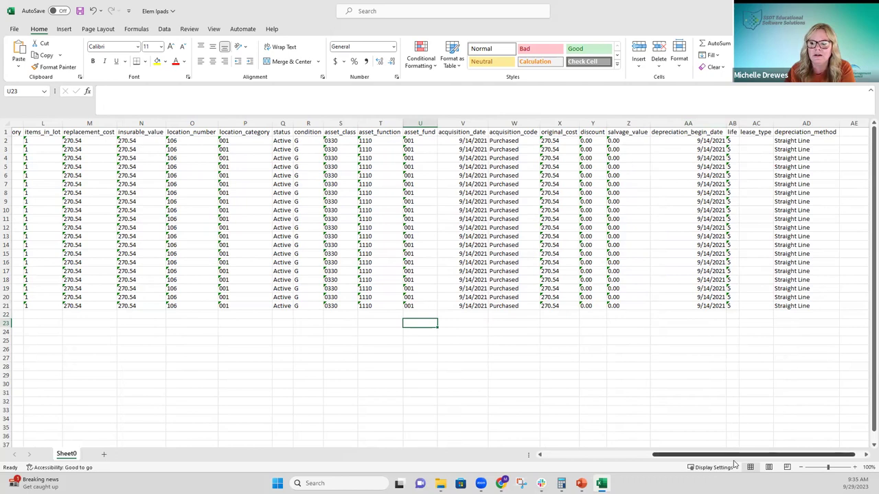
drag(734, 456, 740, 456)
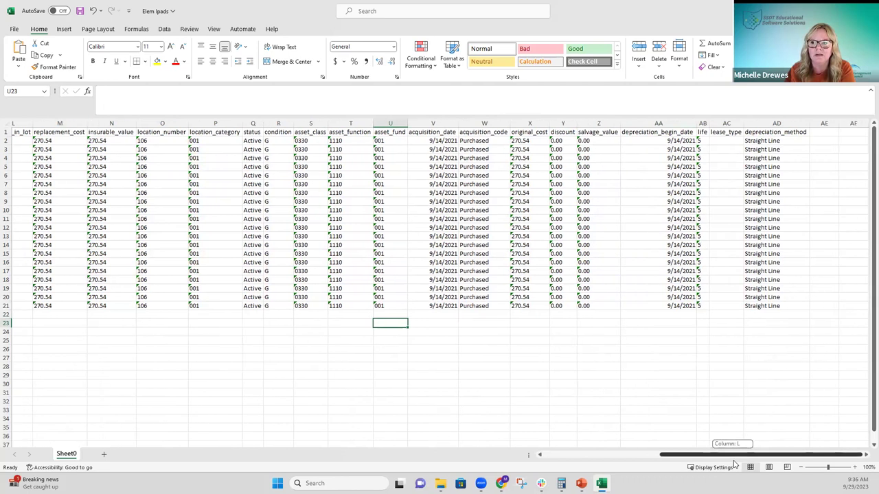
drag(733, 463, 660, 463)
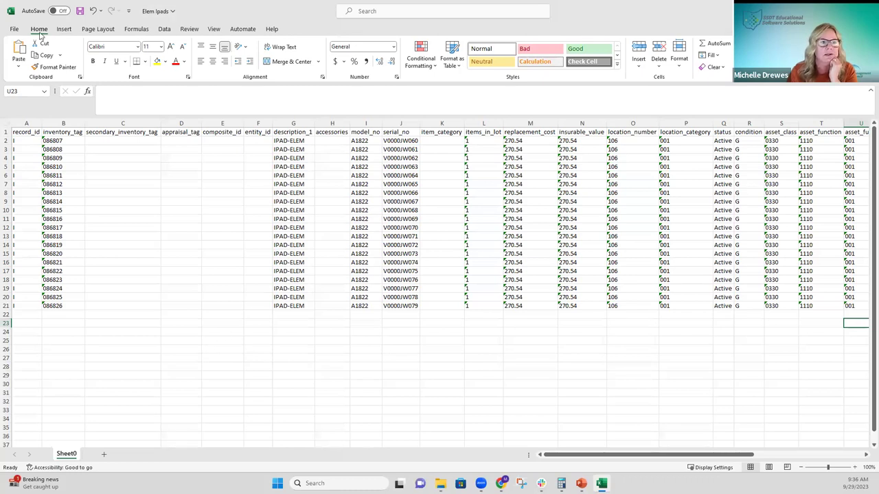
click(14, 28)
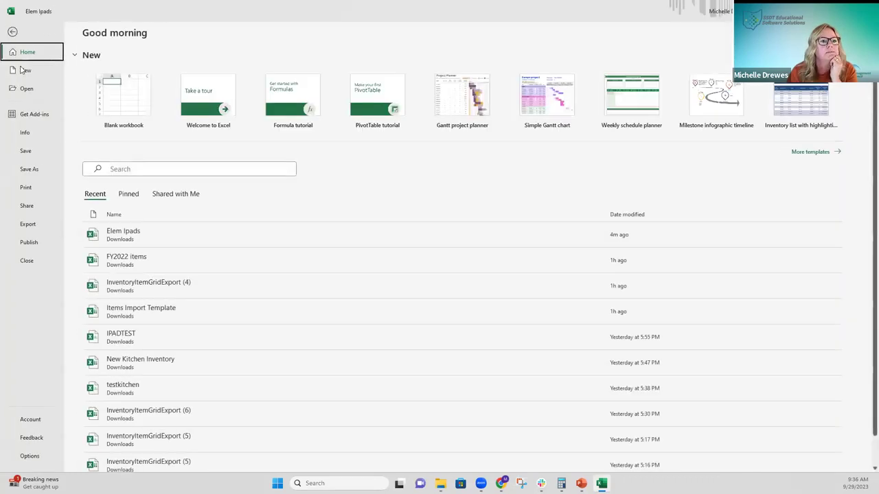
click(35, 170)
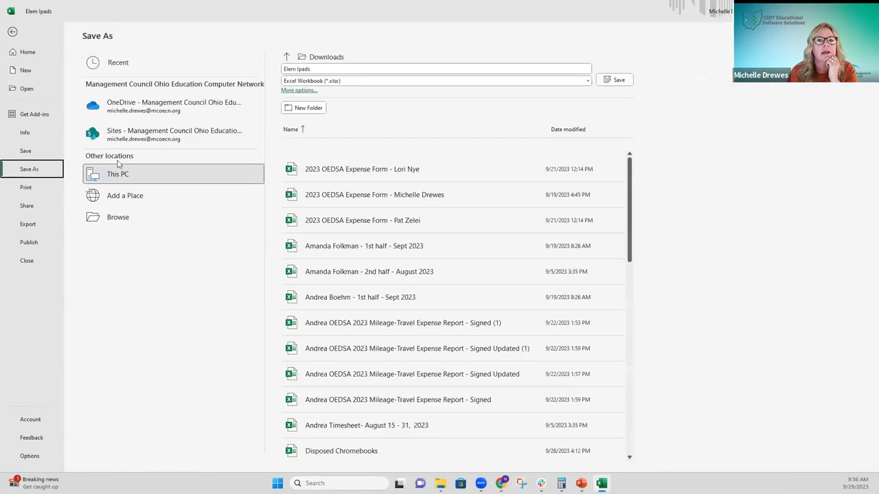
click(587, 81)
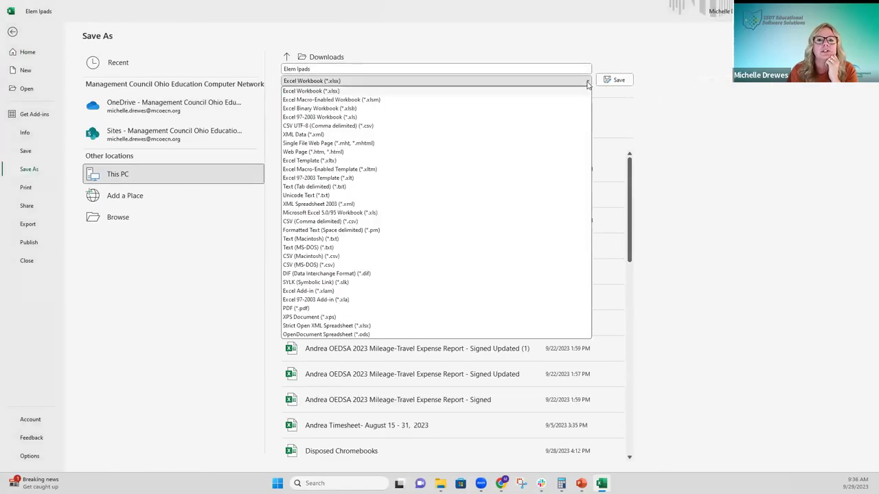
click(490, 221)
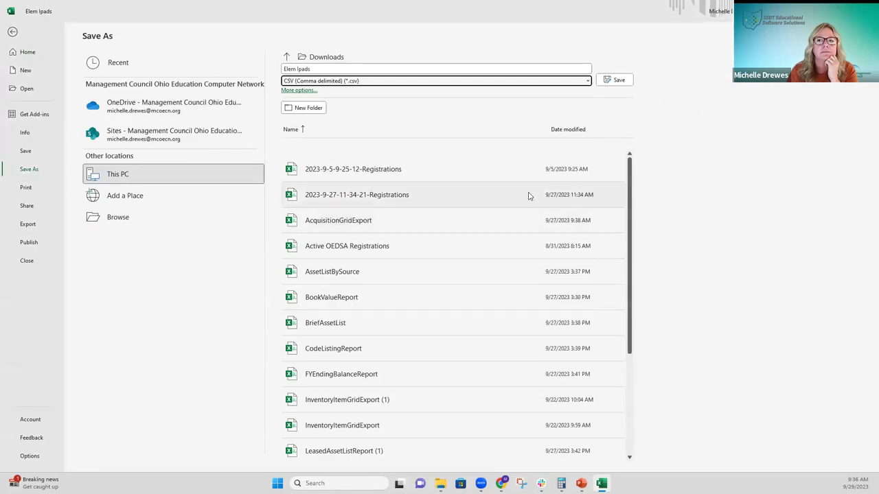
click(616, 79)
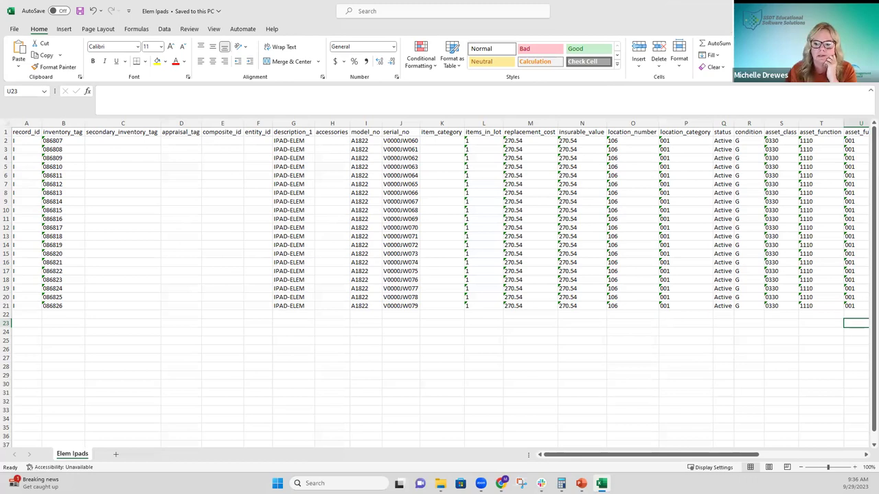
Step: Switch to the Inventory web application with the other windows minimized and open its Import/Update Items page
click(800, 11)
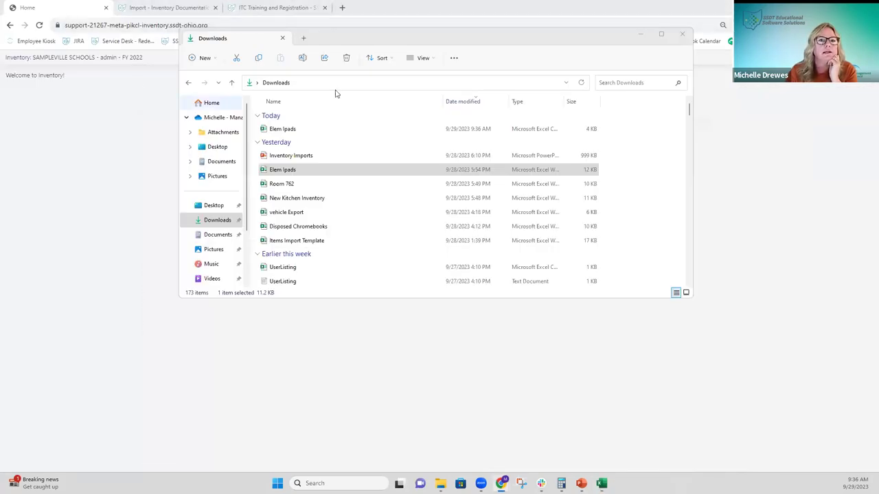
click(640, 35)
click(442, 57)
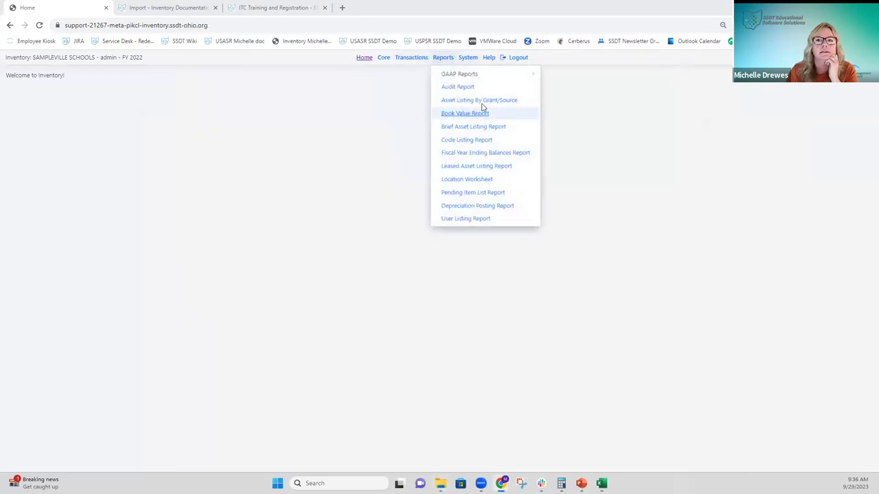
click(467, 58)
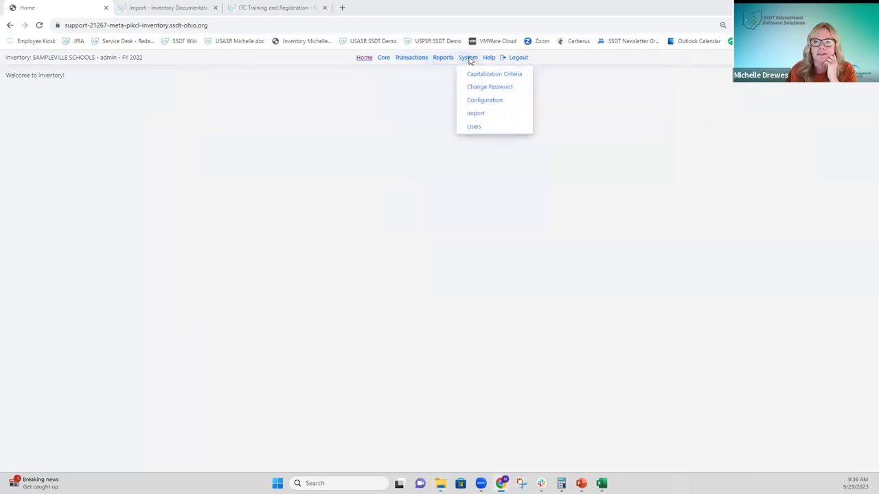
click(475, 114)
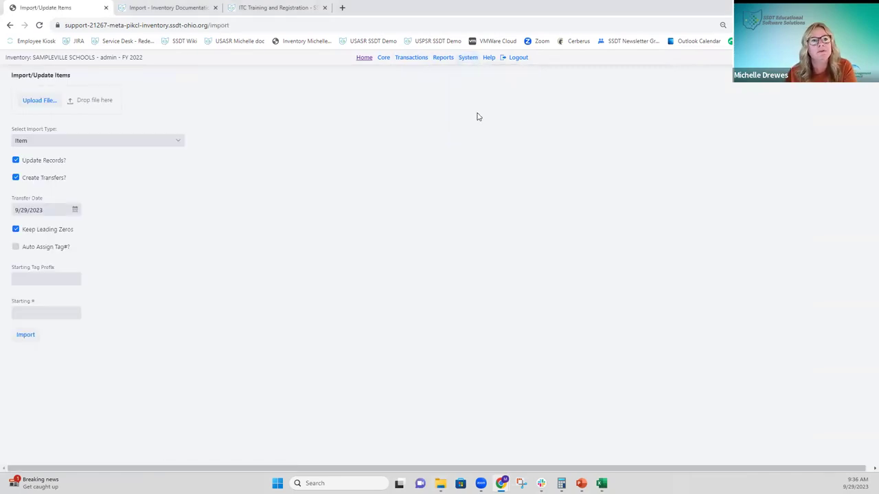
Step: Upload Elem Ipads.csv from Downloads for the Item import and turn off Update Records and Create Transfers
click(48, 103)
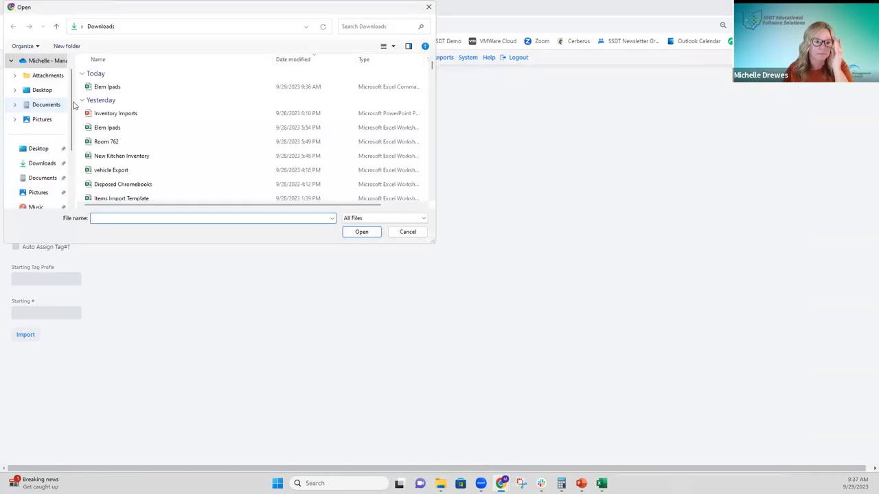
click(126, 87)
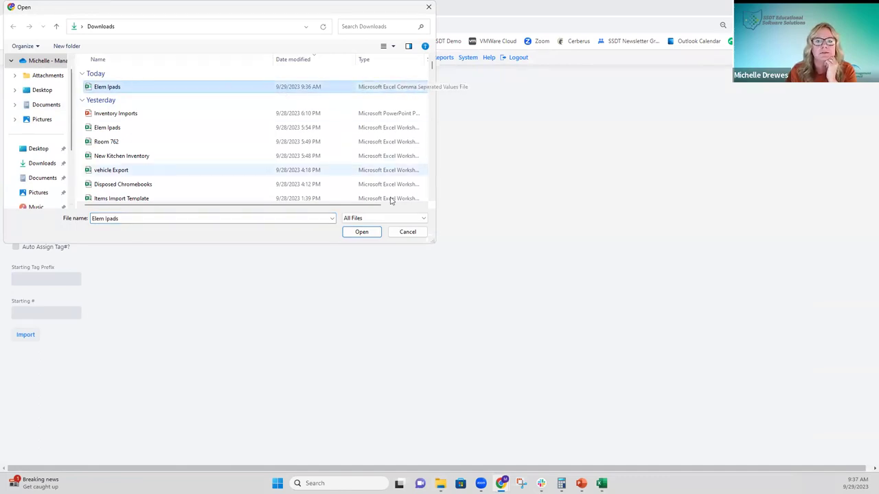
click(366, 233)
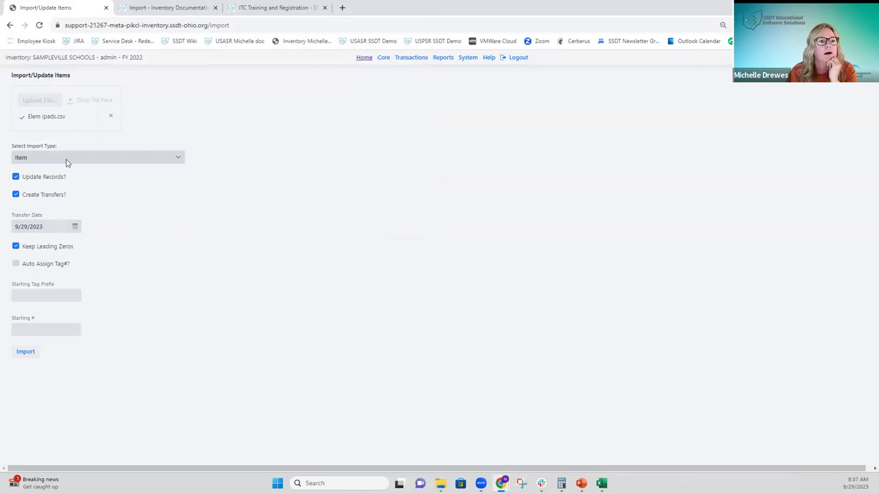
click(16, 177)
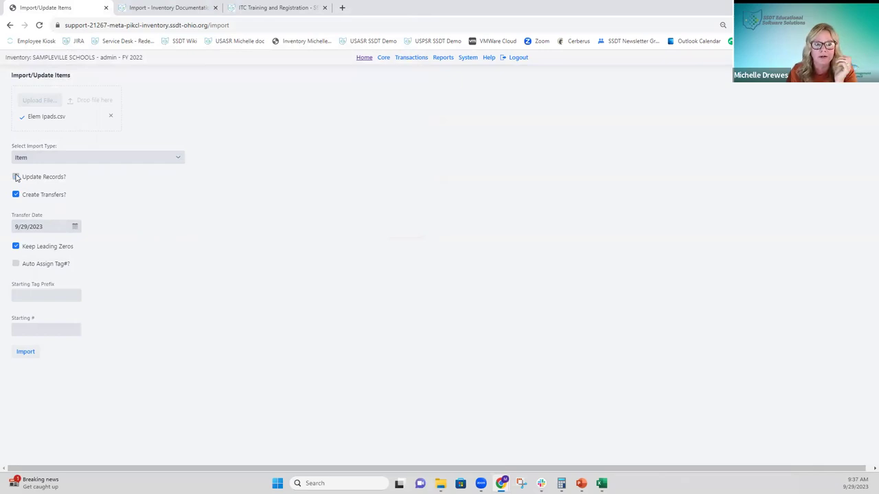
click(16, 195)
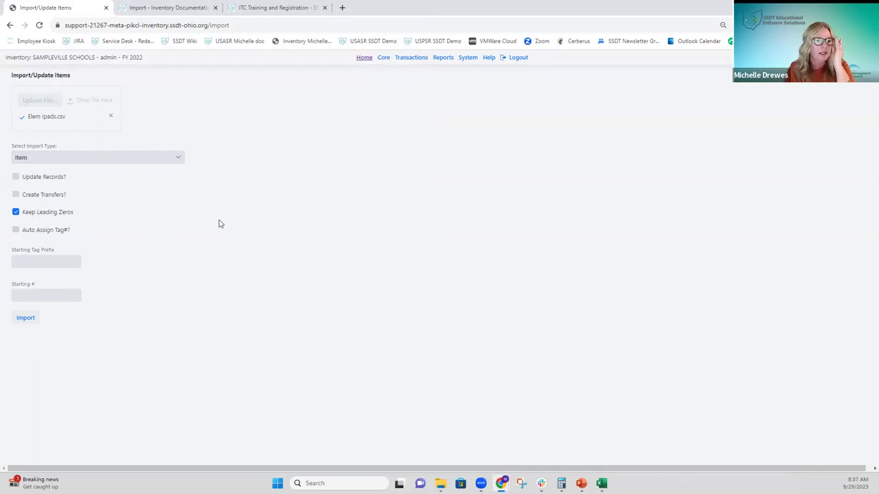
Step: Run the import and save its results report as ImportResults.pdf in Downloads, replacing the existing file
click(25, 318)
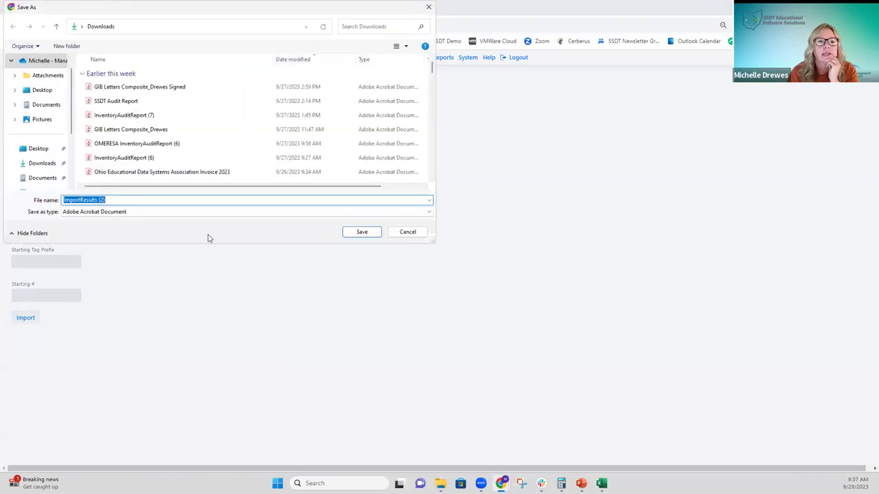
click(107, 199)
key(BackSpace)
key(BackSpace)
key(BackSpace)
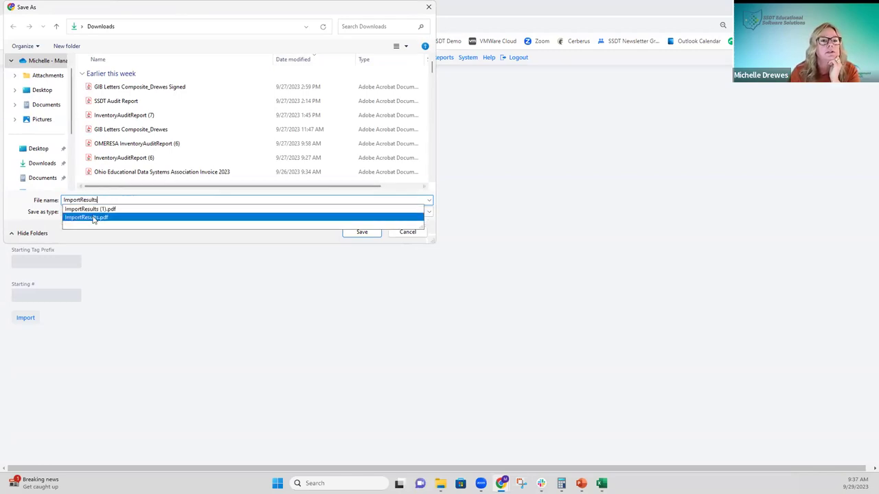
click(277, 218)
click(362, 232)
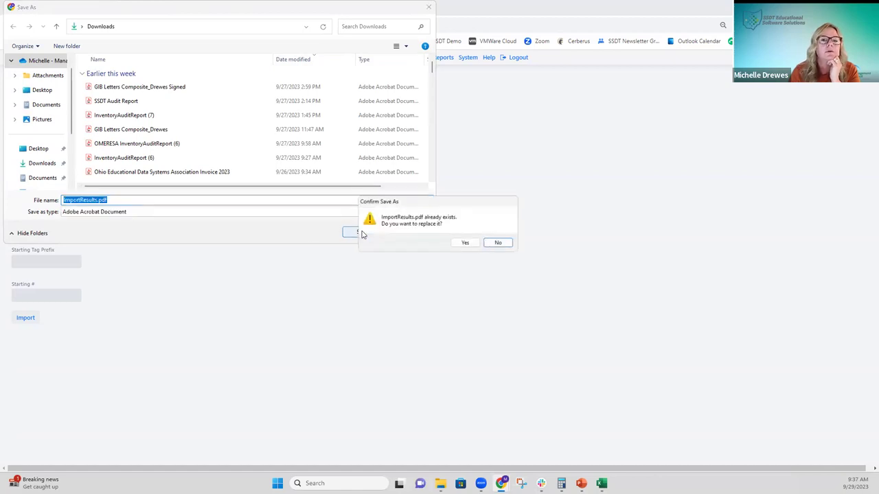
click(470, 245)
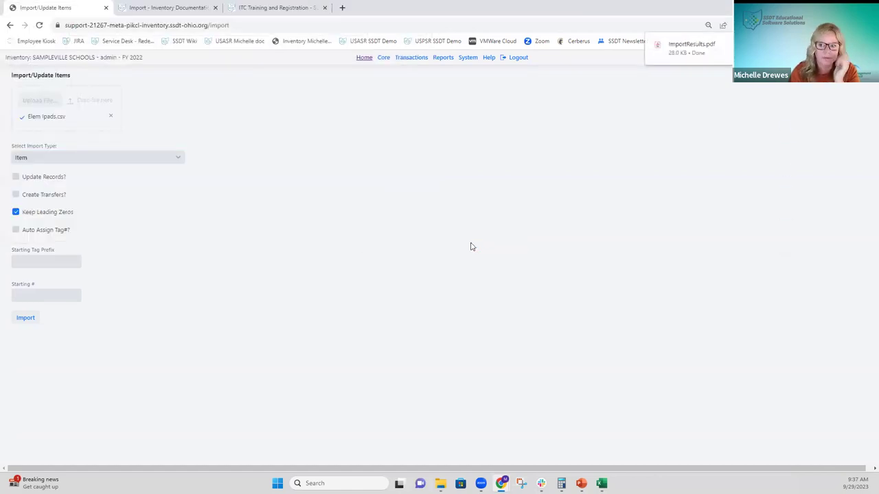
Step: Open the ImportResults.pdf report, review its messages and copy the first tag number listed, 086807
click(683, 44)
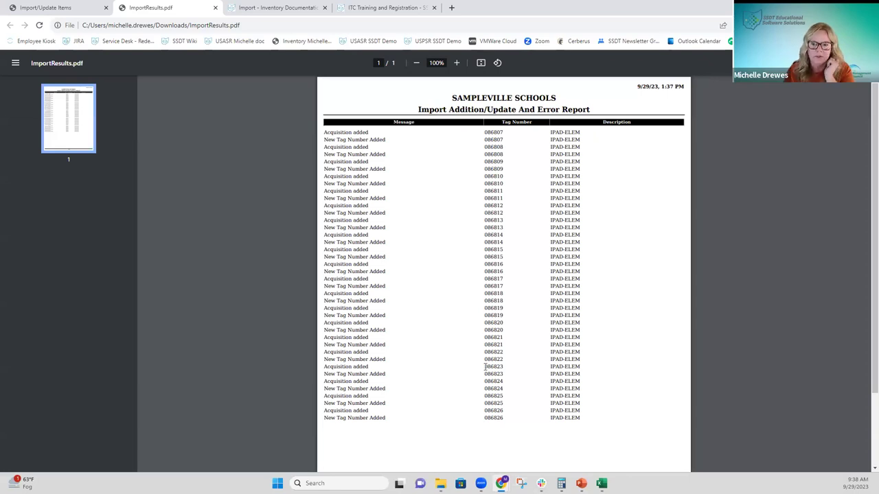
drag(484, 132, 501, 132)
right_click(501, 133)
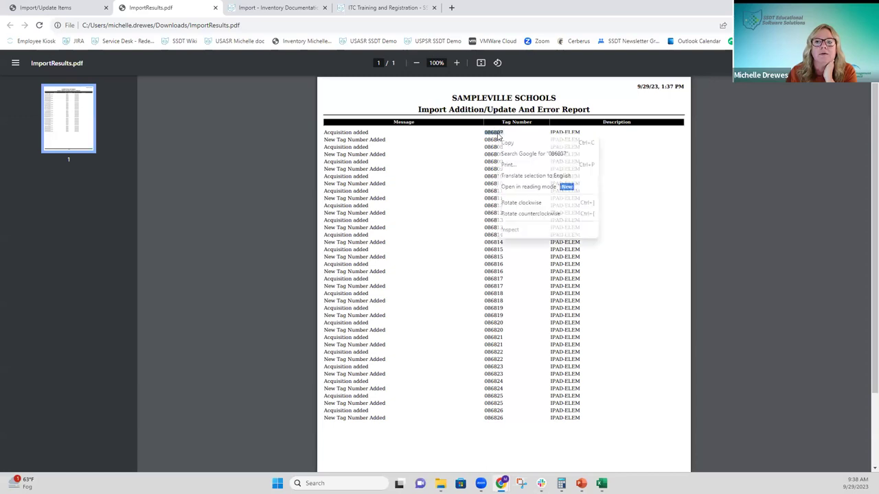
click(506, 141)
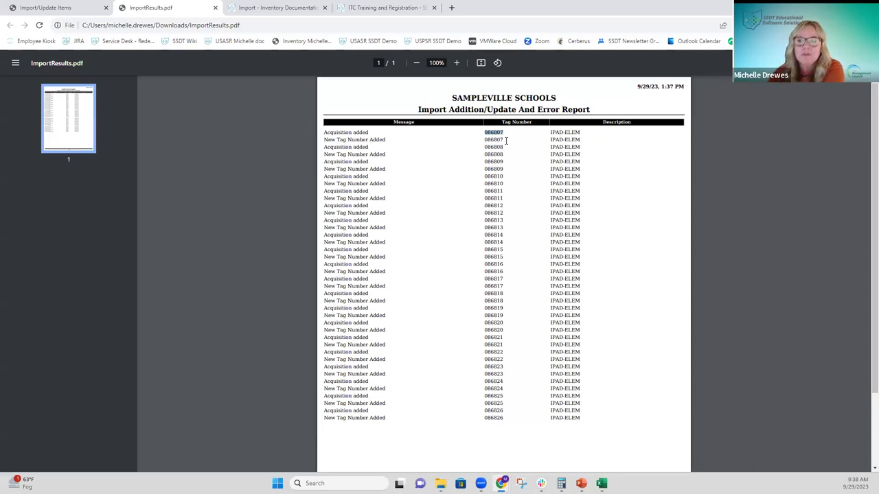
Step: Open the Items list and filter it by tag number, first 086807, broadened to 0868
click(80, 11)
click(406, 62)
click(408, 102)
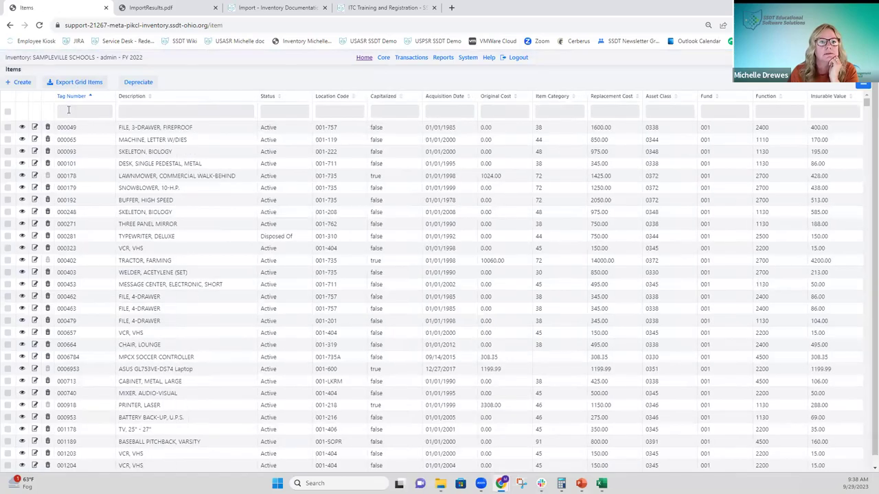
click(80, 109)
text(086)
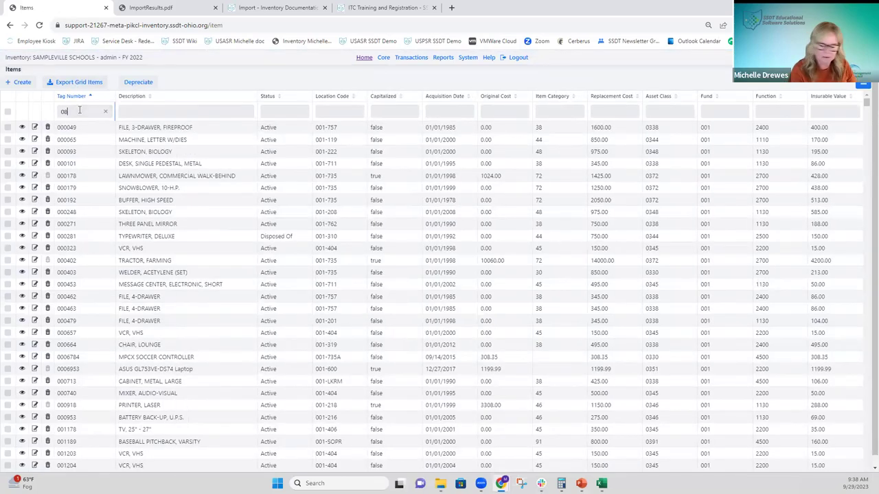
text(807)
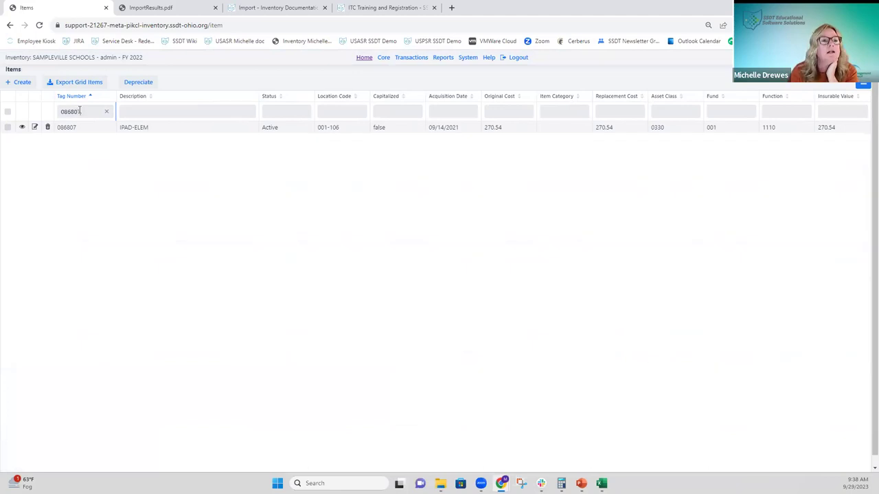
key(BackSpace)
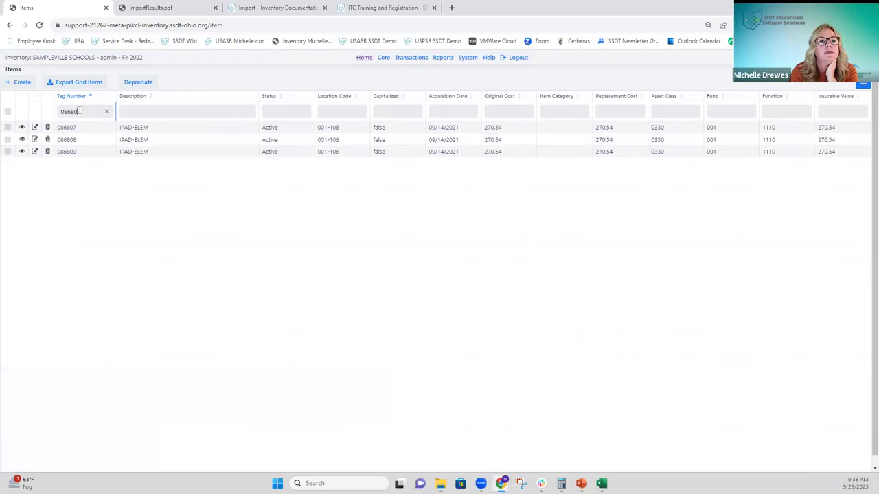
key(BackSpace)
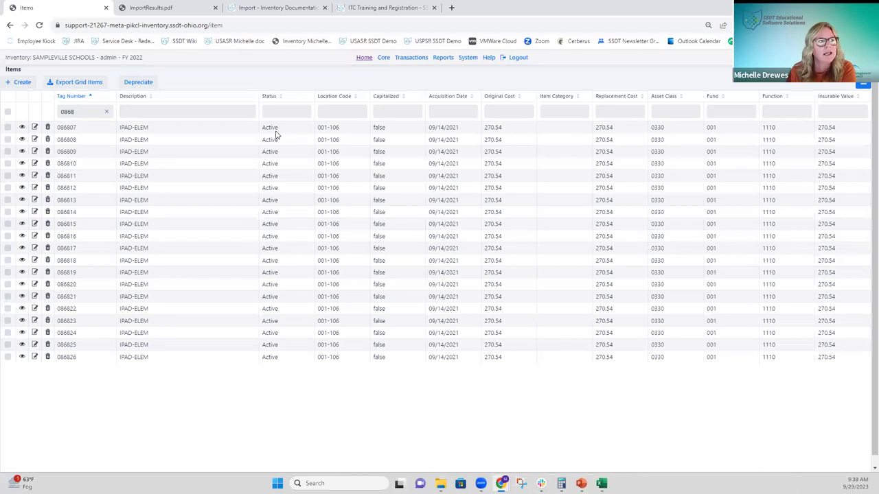
Step: View the full record of item 086807, review its identification through user-defined information, and close it
click(22, 127)
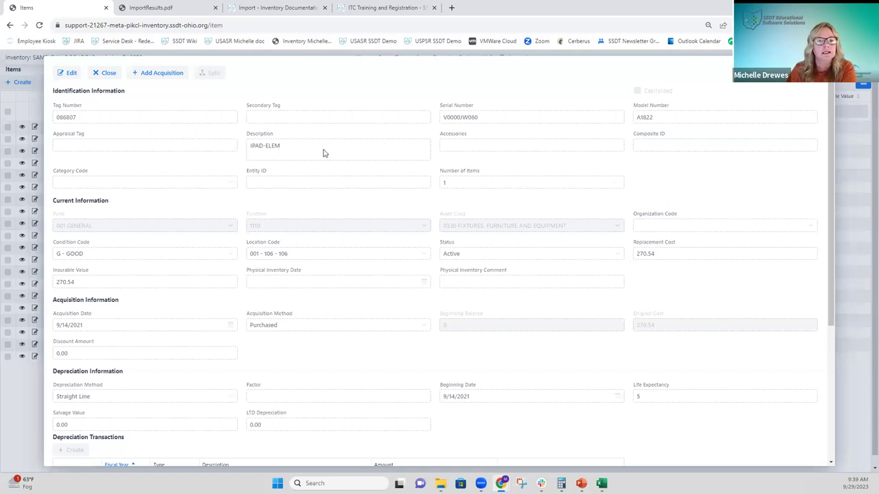
scroll(325, 152, down, 2)
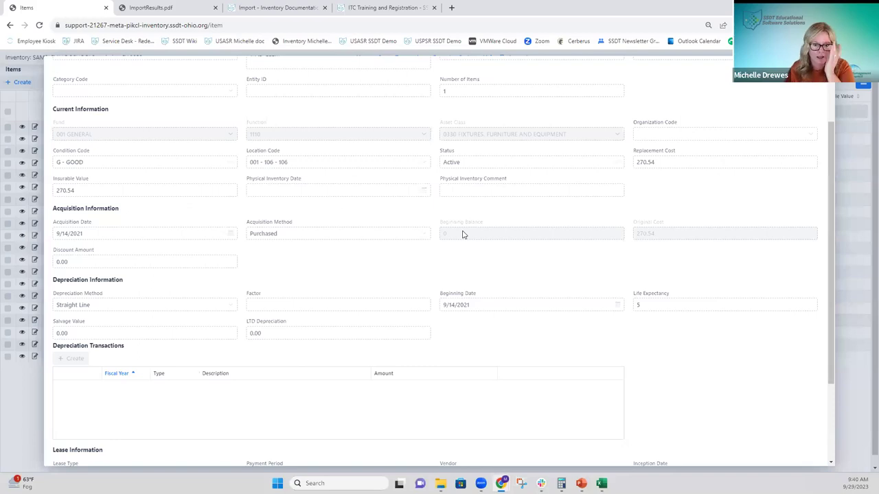
scroll(348, 239, down, 2)
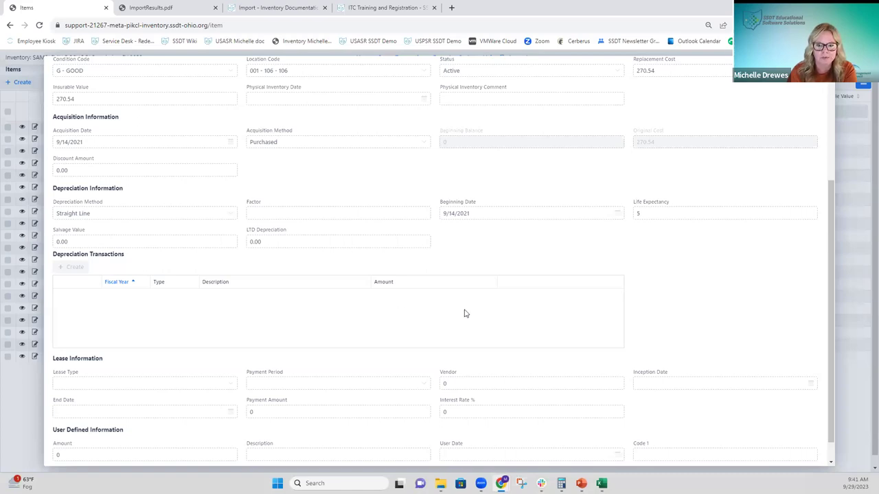
scroll(464, 314, down, 1)
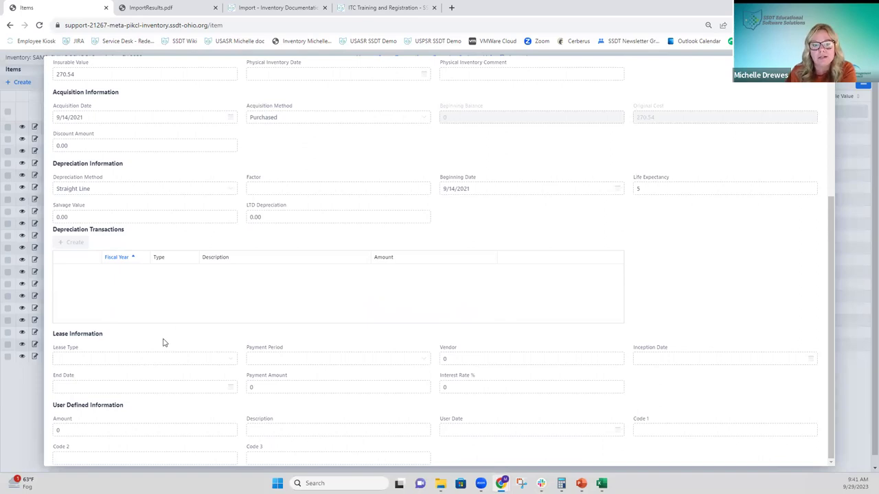
scroll(330, 389, up, 3)
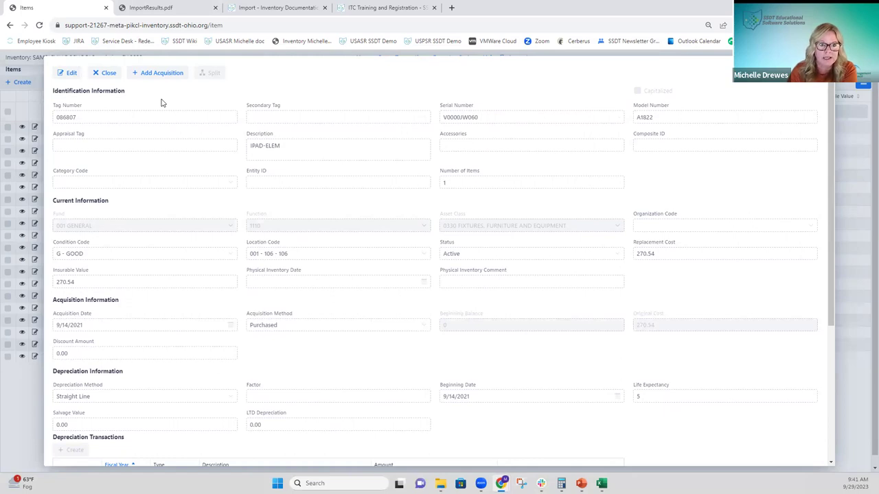
click(106, 74)
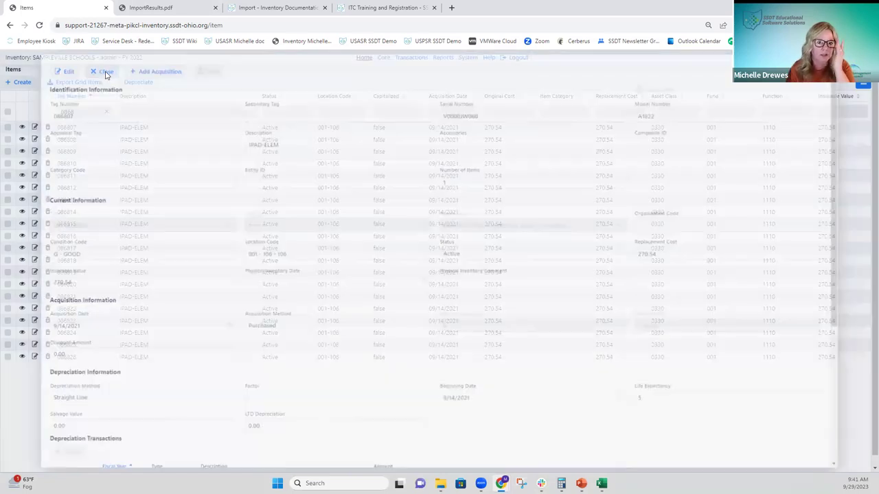
Step: Filter the Acquisitions list by tag number 086, view the acquisition record for 086807 and close it
click(410, 59)
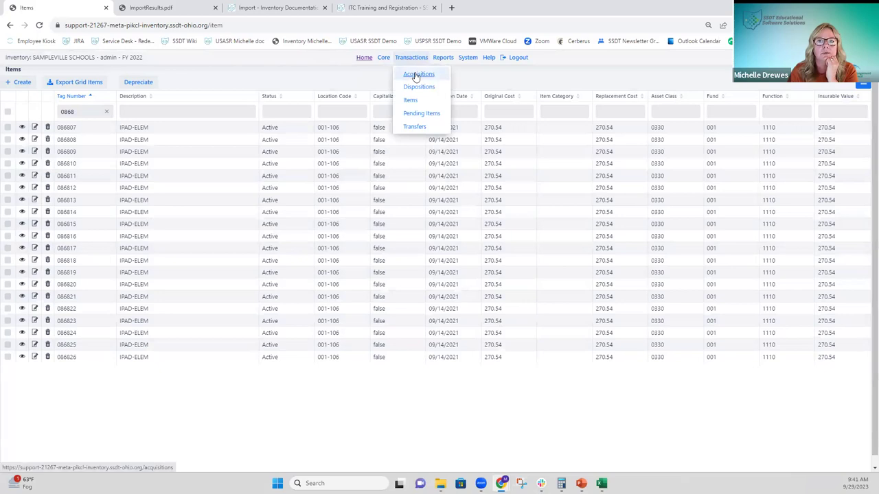
click(415, 74)
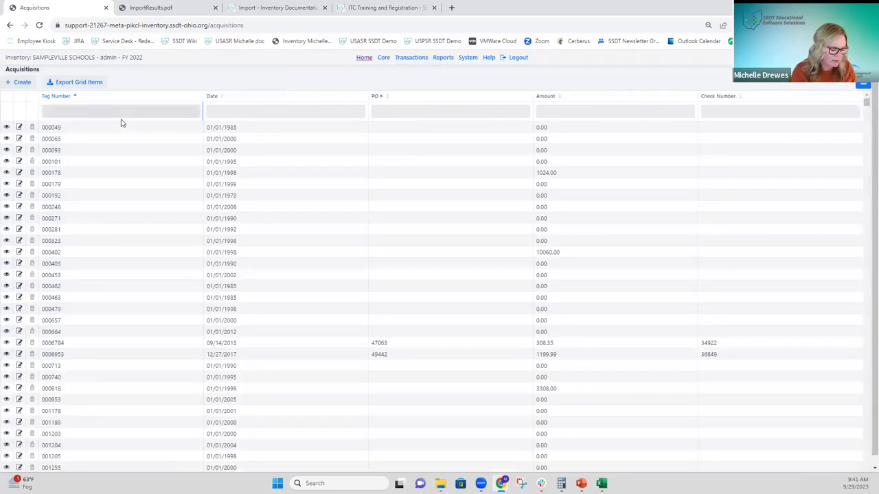
click(119, 109)
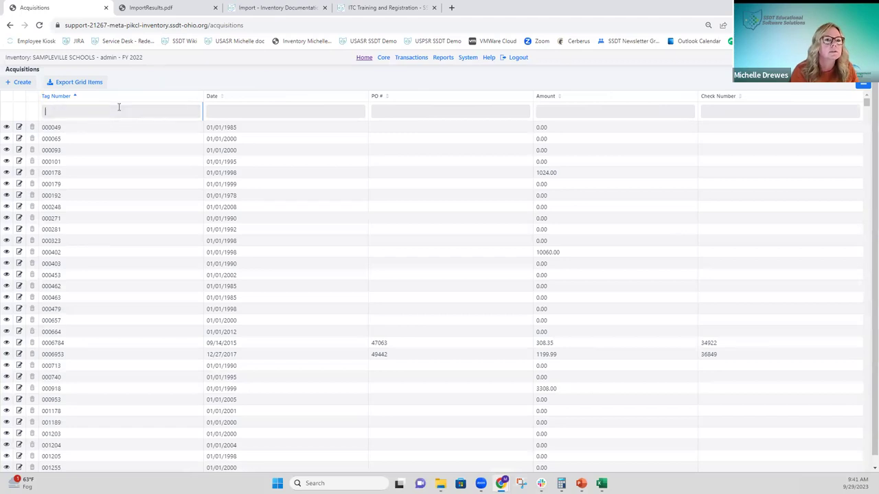
text(086)
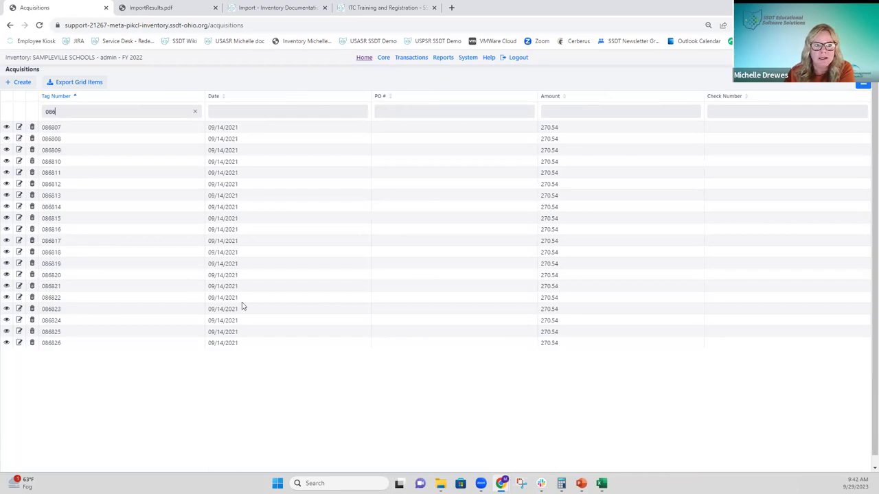
click(7, 128)
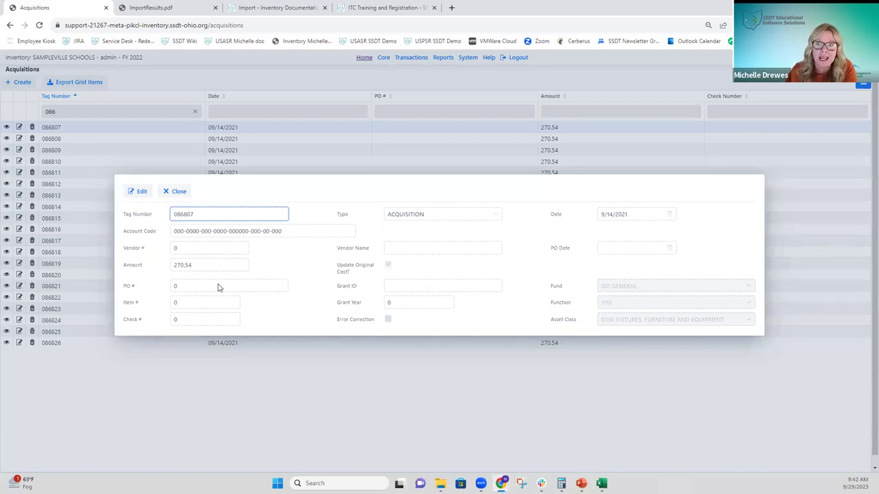
click(178, 193)
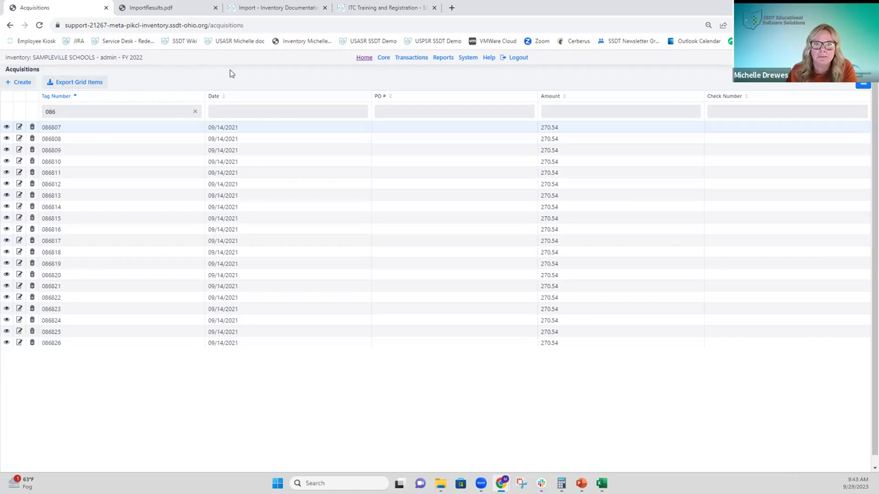
Step: View the Acquisition import type options on the Import/Update Items page and return to the Acquisitions list
click(387, 61)
click(468, 59)
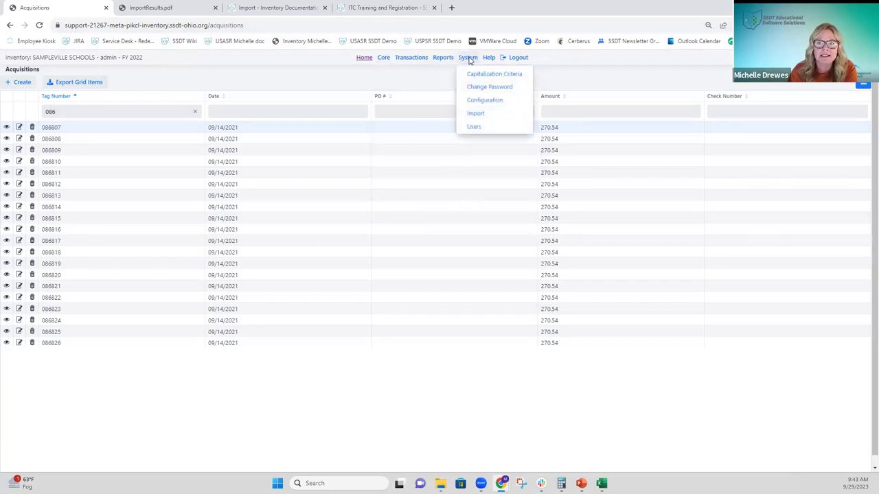
click(475, 115)
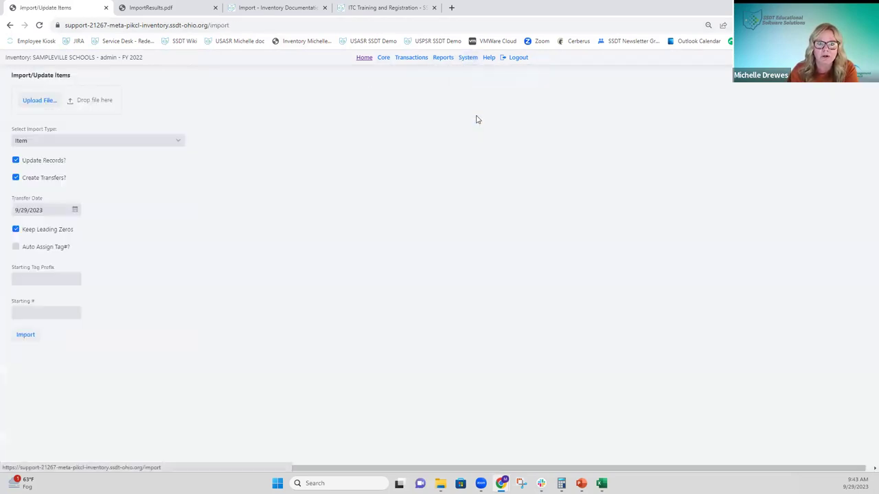
click(178, 143)
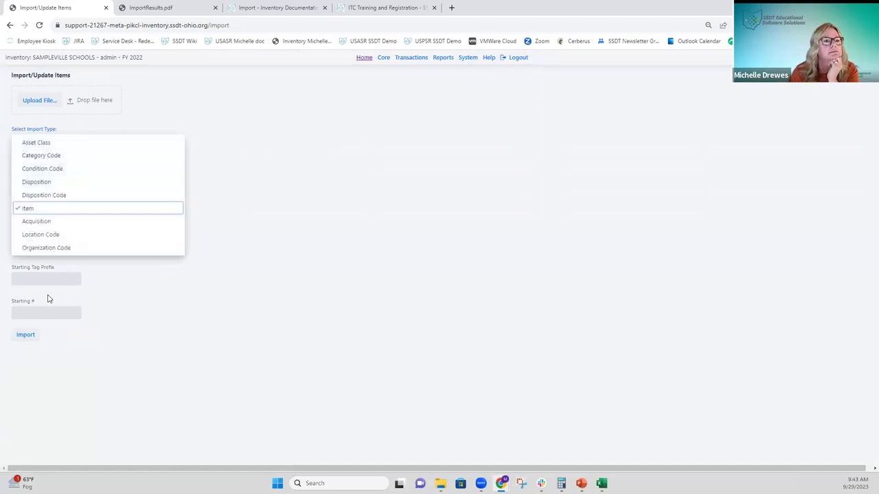
click(46, 223)
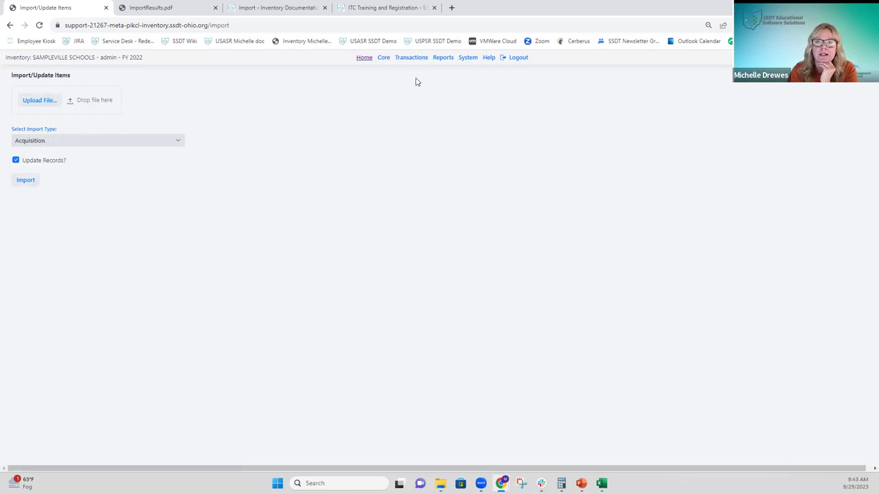
click(411, 59)
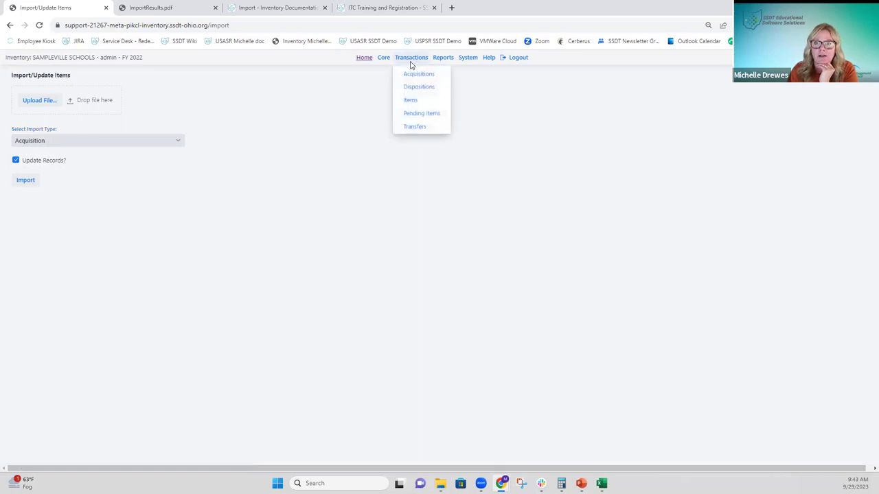
click(412, 75)
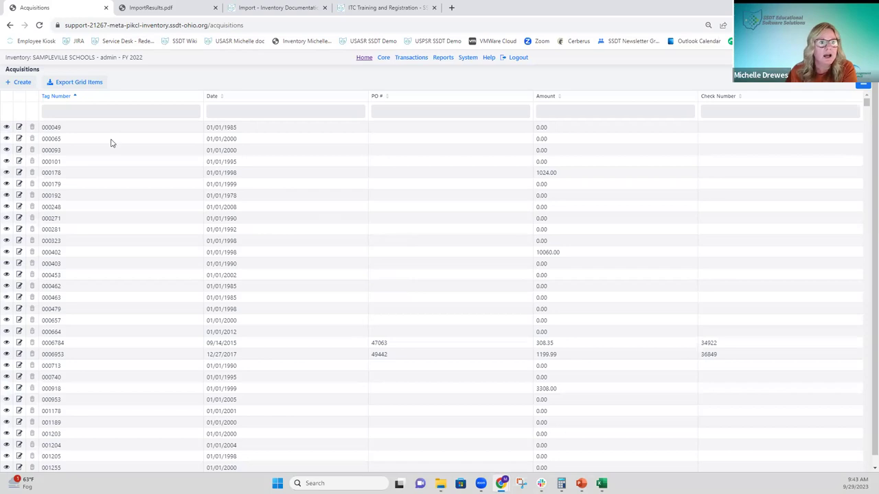
Step: Filter the Acquisitions list by tag number 086, view the acquisition record for 086826 and close it
click(62, 110)
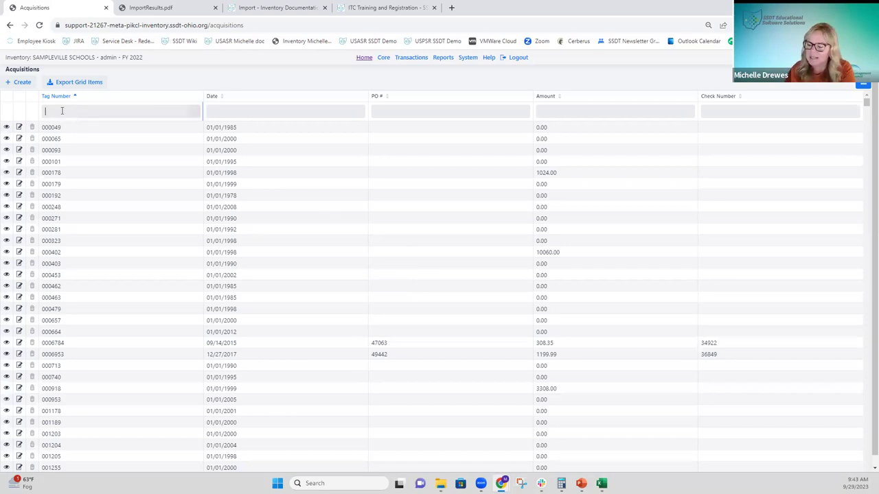
text(08)
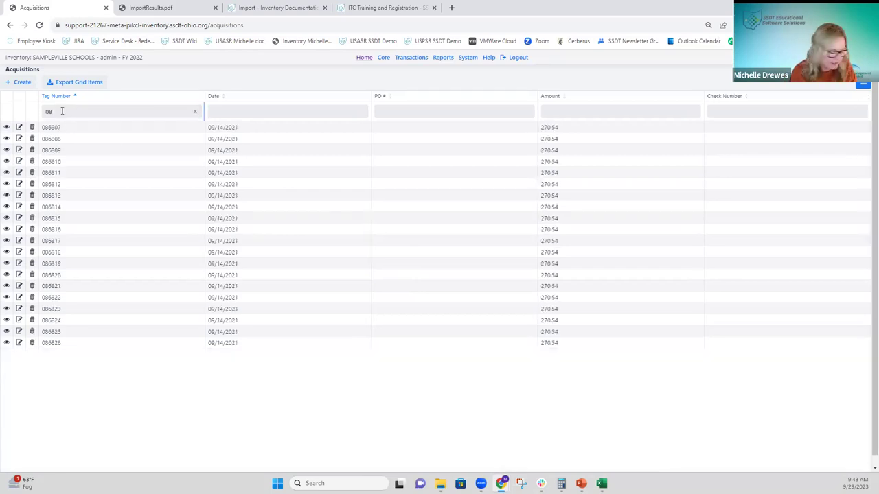
text(6)
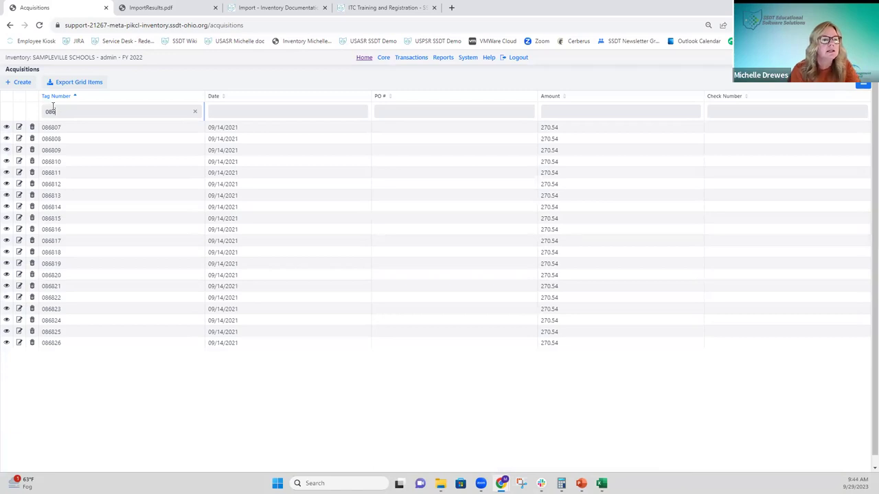
click(6, 343)
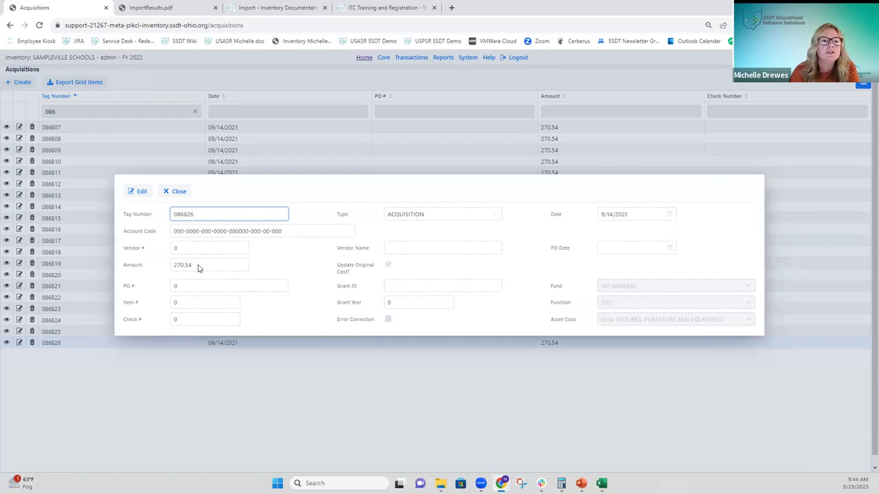
click(176, 192)
Step: Open the Items list, filter it by tag number 086, view the full record of item 086826 and close it
mouse_move(410, 61)
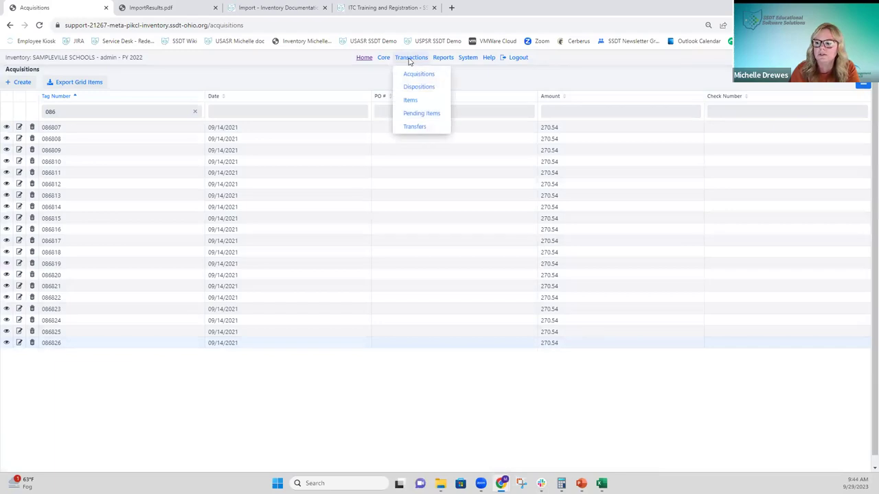
click(410, 100)
click(106, 111)
text(086)
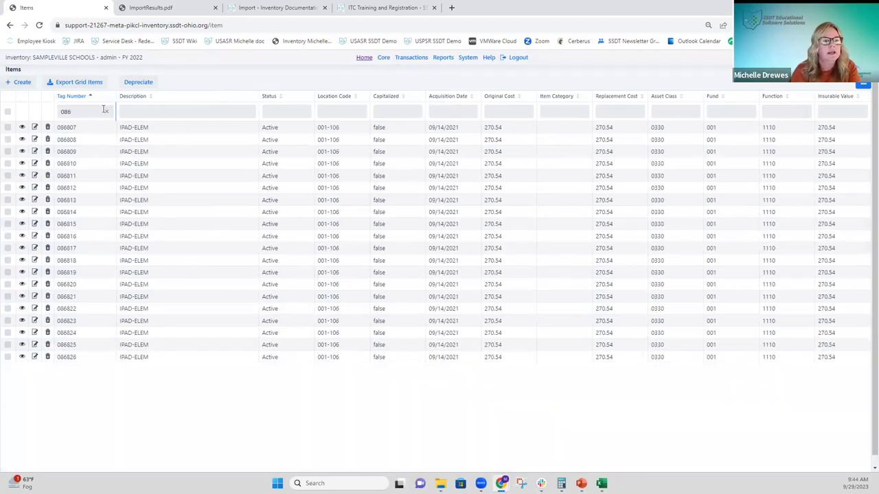
click(22, 358)
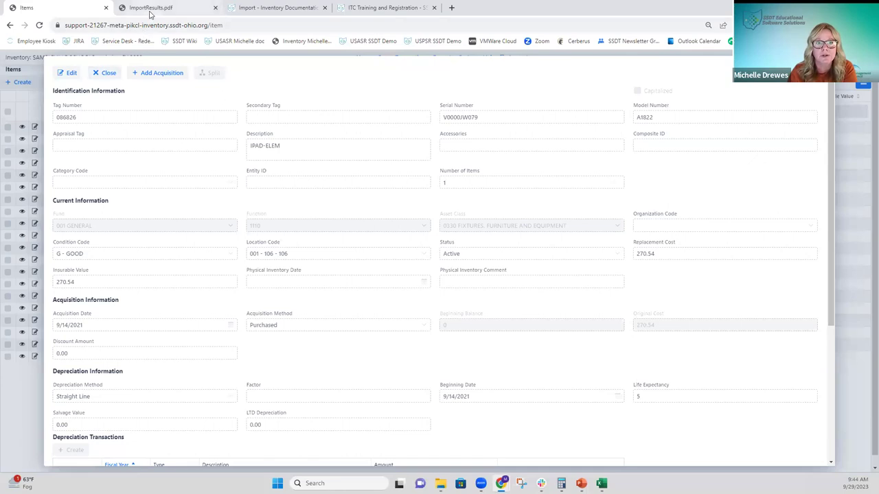
click(105, 73)
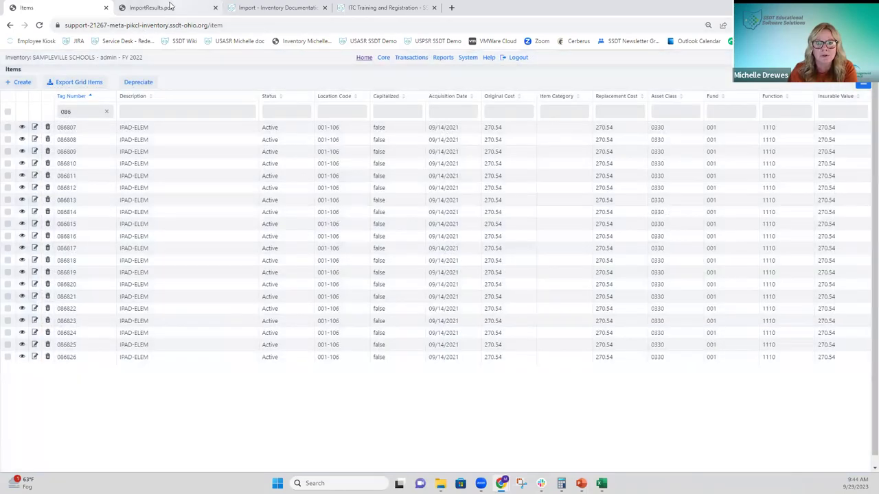
Step: Review the tag numbers in the ImportResults.pdf report and return to the Items list
click(165, 7)
scroll(395, 215, down, 3)
scroll(395, 215, up, 5)
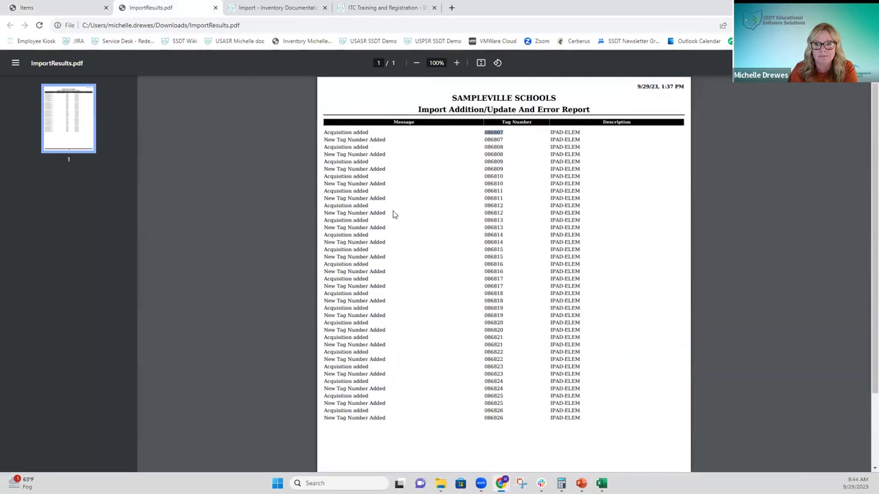
click(58, 10)
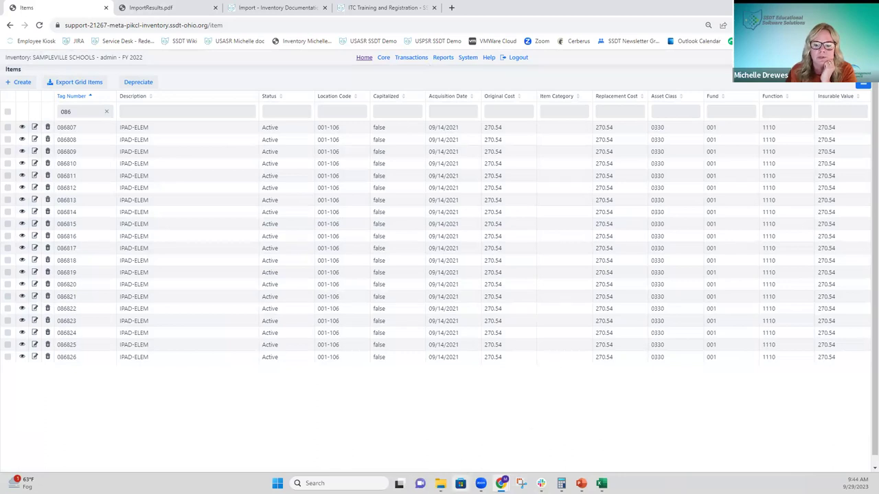
Step: Open the New Kitchen Inventory workbook from the Downloads folder in Excel and review its columns from record_id through depreciation_method
click(440, 483)
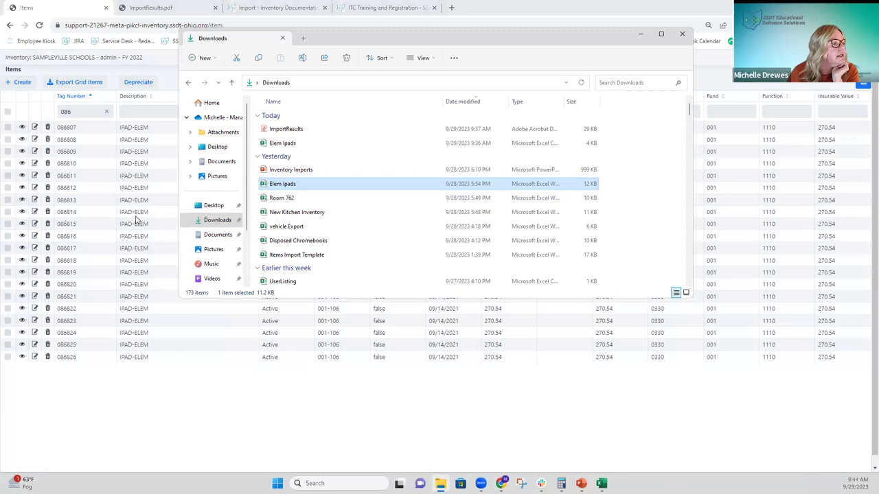
click(295, 214)
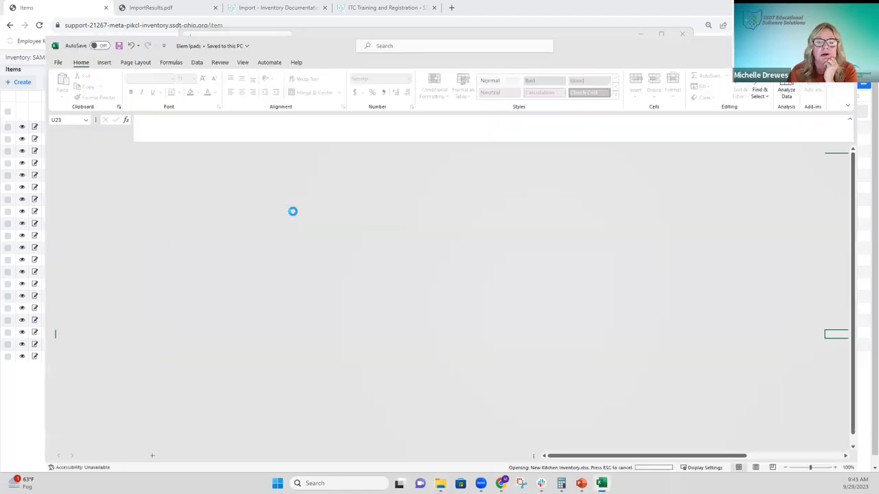
scroll(412, 241, up, 1)
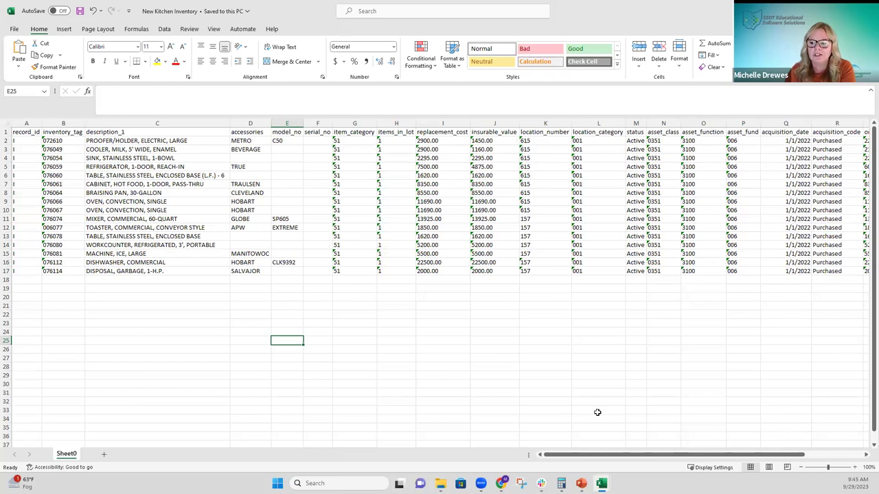
scroll(598, 412, right, 5)
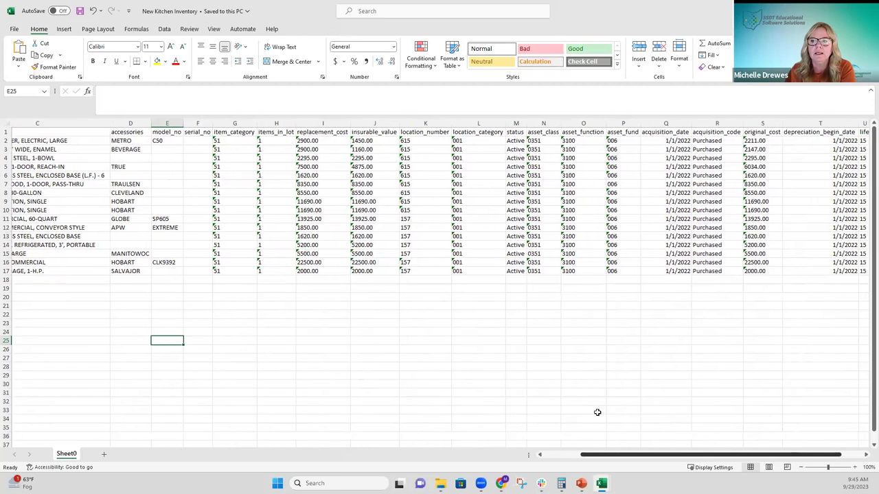
scroll(597, 412, right, 2)
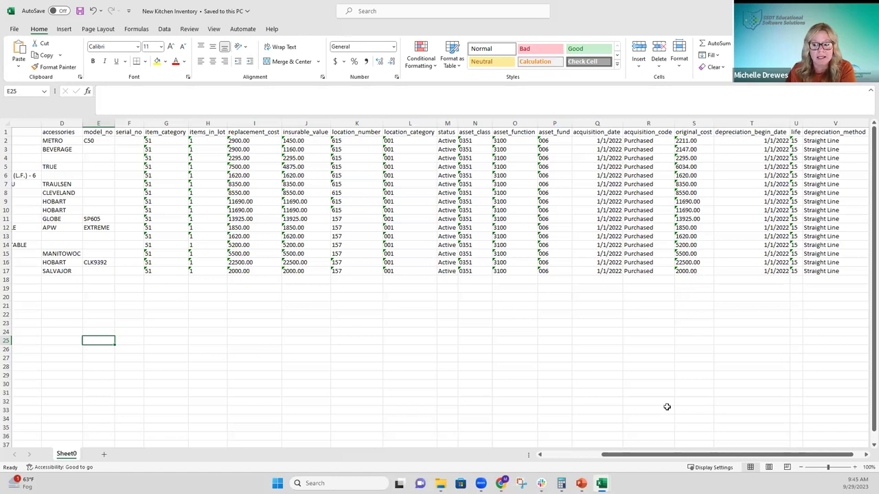
scroll(666, 407, right, 1)
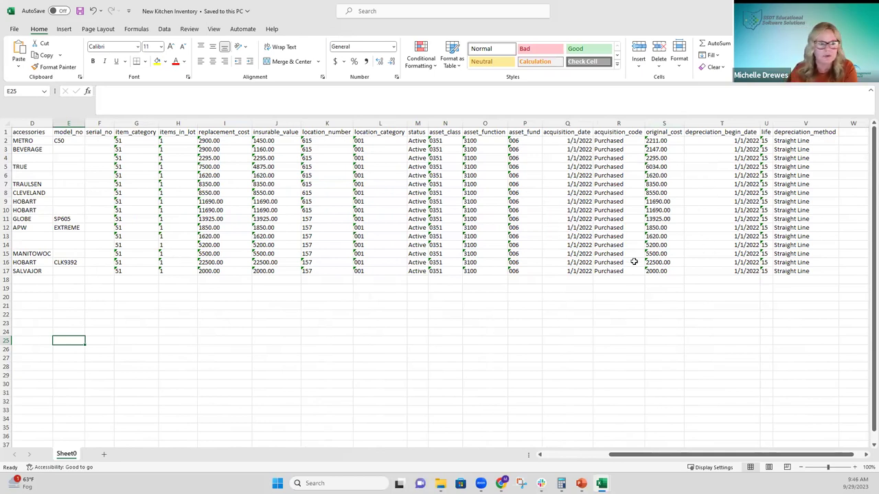
scroll(731, 463, left, 3)
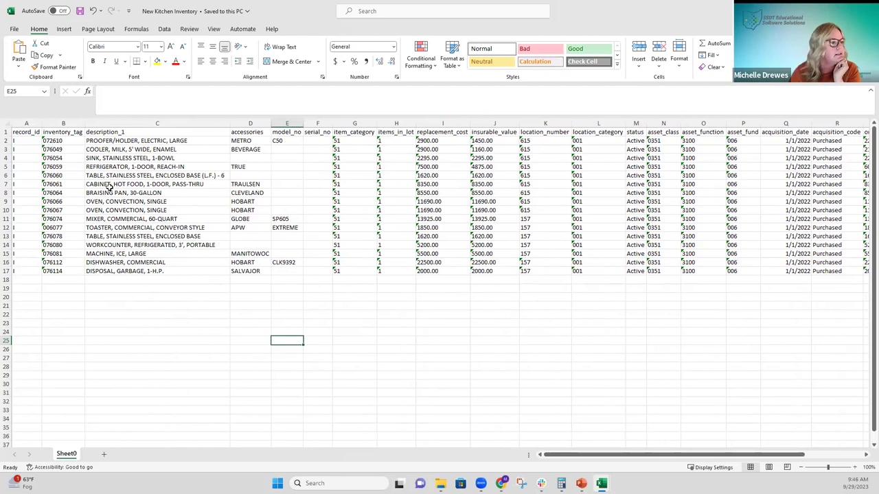
Step: Save the New Kitchen Inventory workbook in Downloads as CSV (Comma delimited) and return to the Inventory application
click(14, 30)
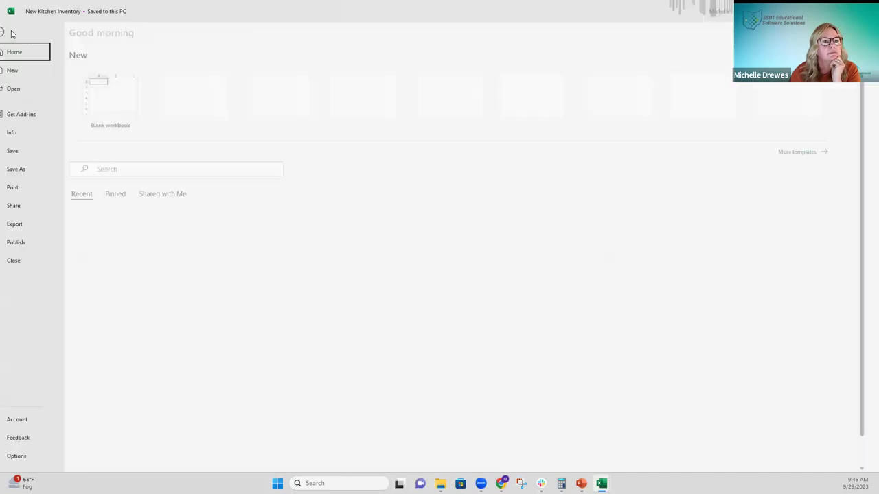
click(36, 169)
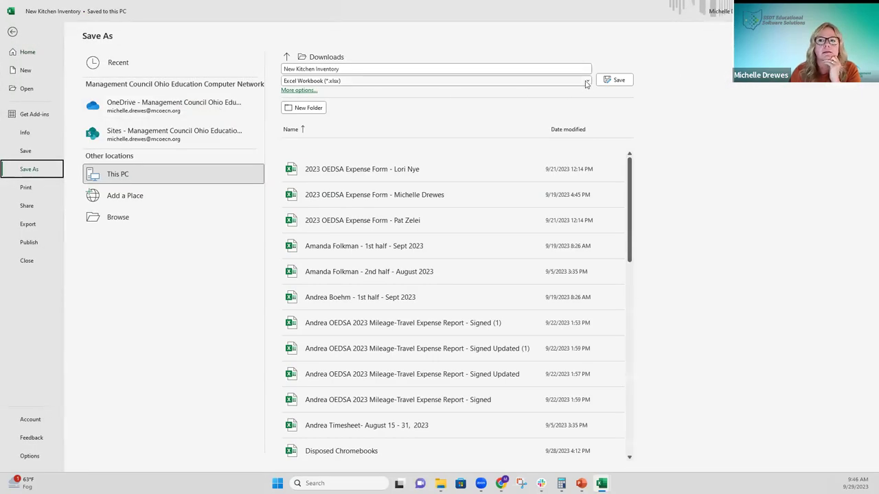
click(562, 81)
click(491, 221)
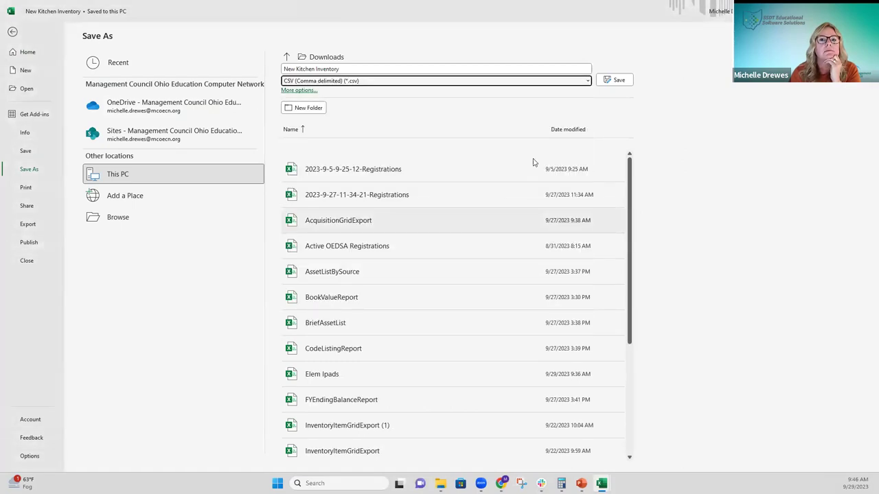
click(616, 81)
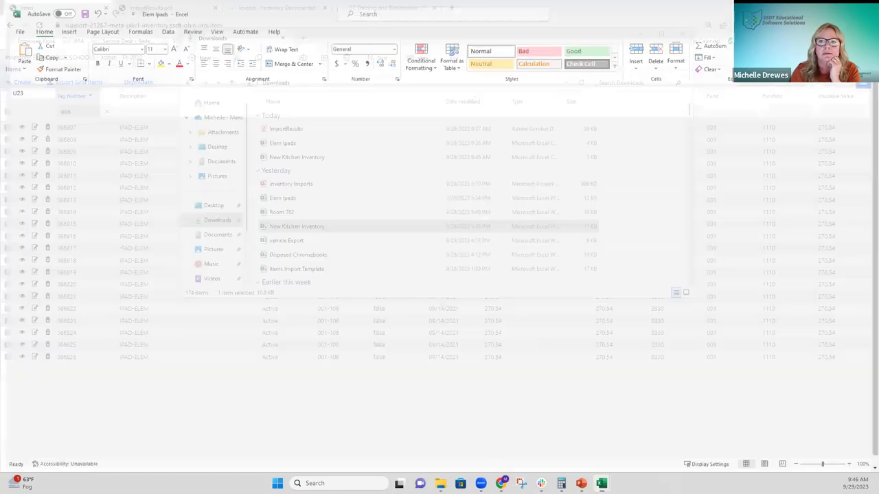
click(640, 33)
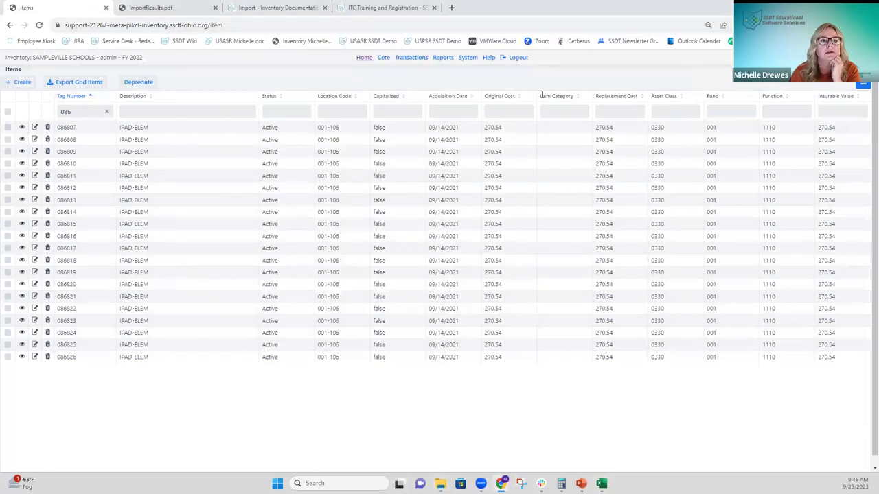
Step: Upload New Kitchen Inventory.csv from Downloads on the Import/Update Items page
click(470, 59)
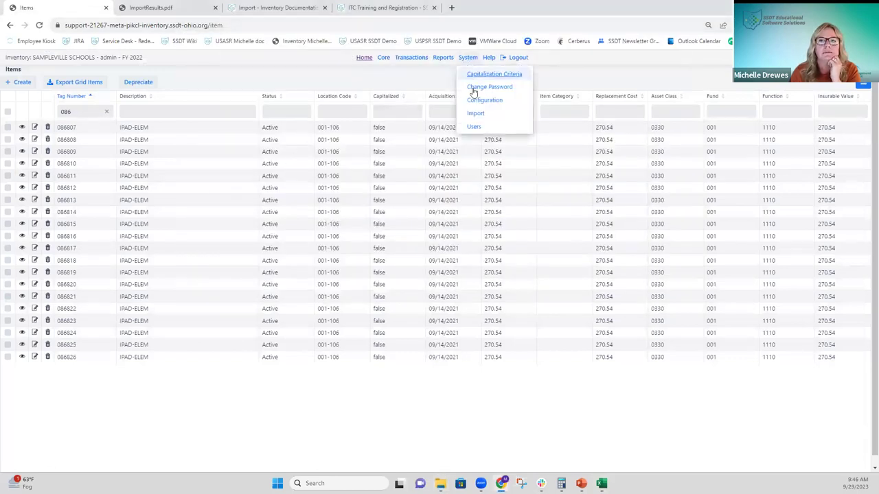
click(473, 112)
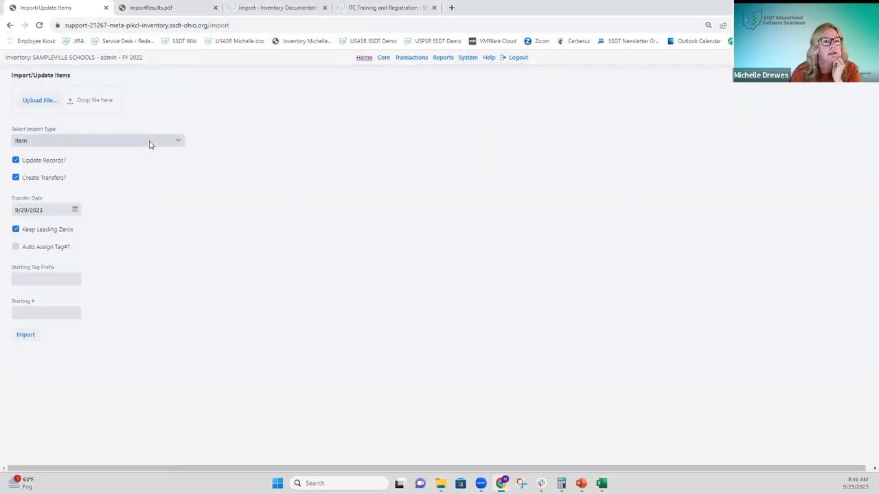
click(54, 103)
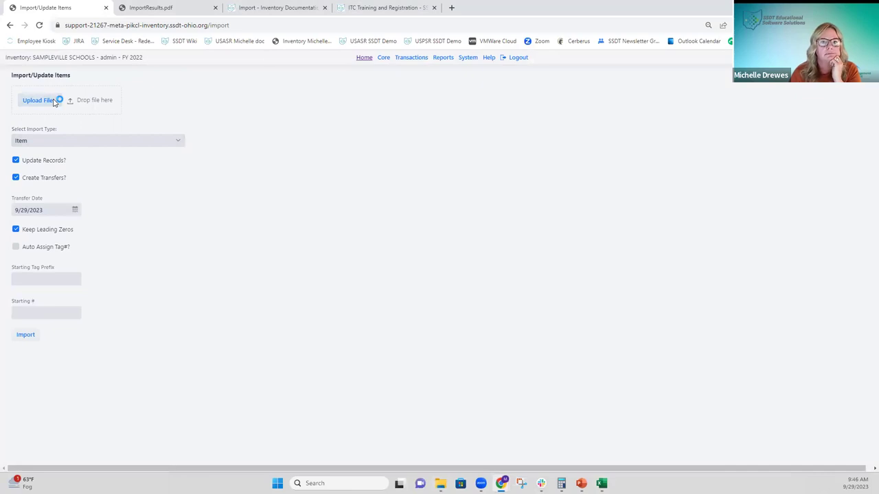
click(48, 102)
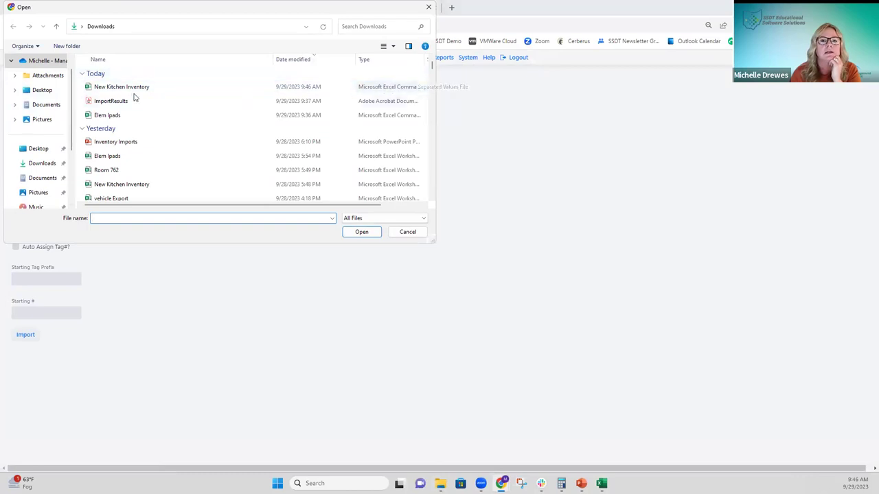
click(288, 89)
click(359, 233)
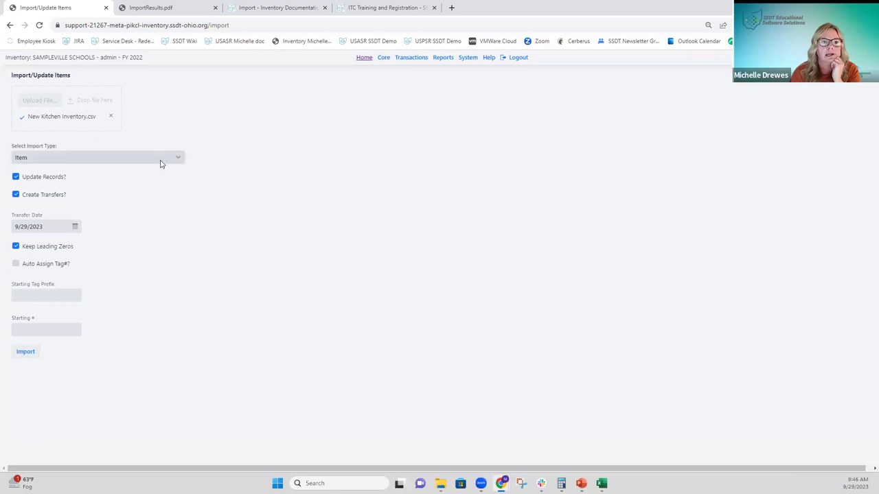
Step: Turn off Update Records and Create Transfers, and run the Item import
click(15, 177)
click(16, 195)
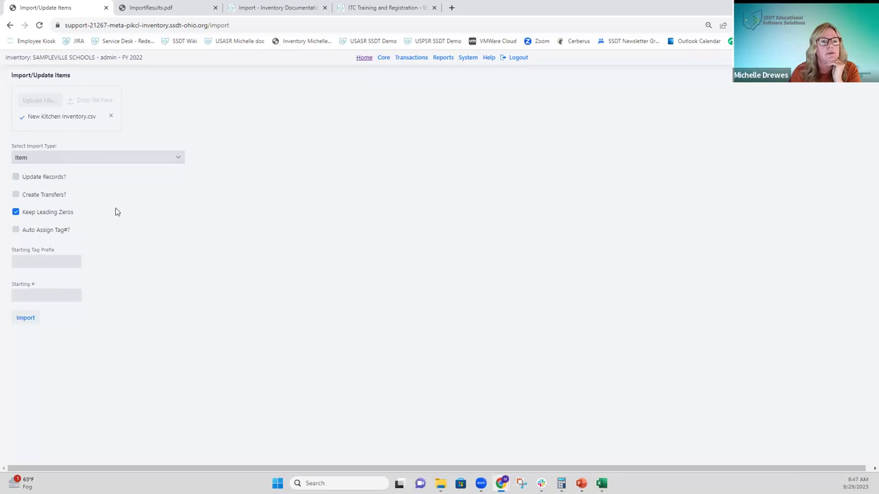
click(26, 319)
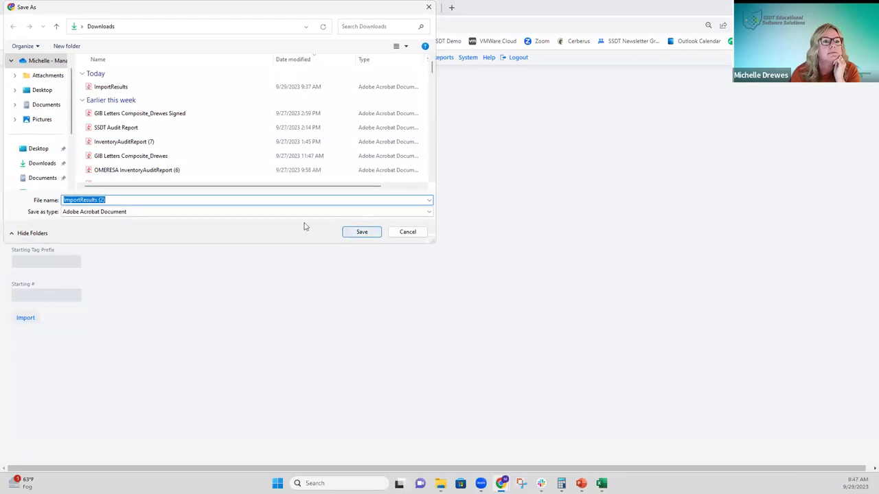
Step: Save the import report in Downloads as ImportResults.pdf, replacing the existing file
click(109, 199)
key(BackSpace)
key(BackSpace)
key(BackSpace)
key(BackSpace)
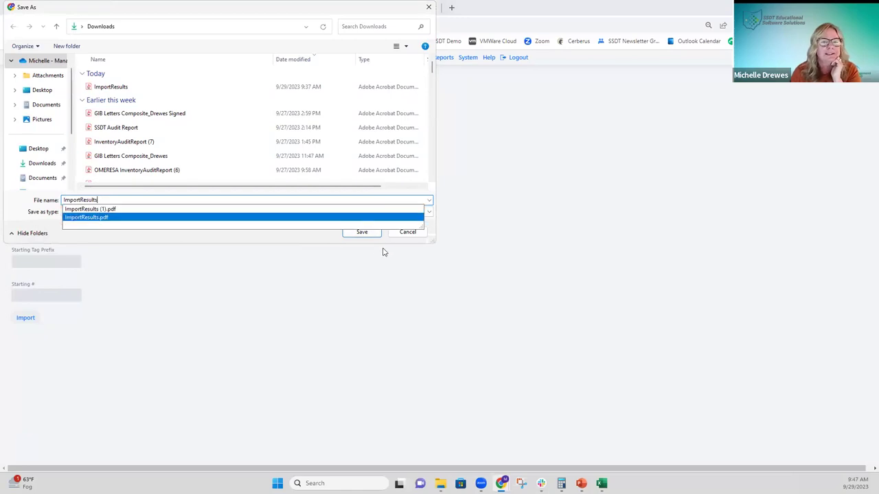
key(Return)
click(363, 237)
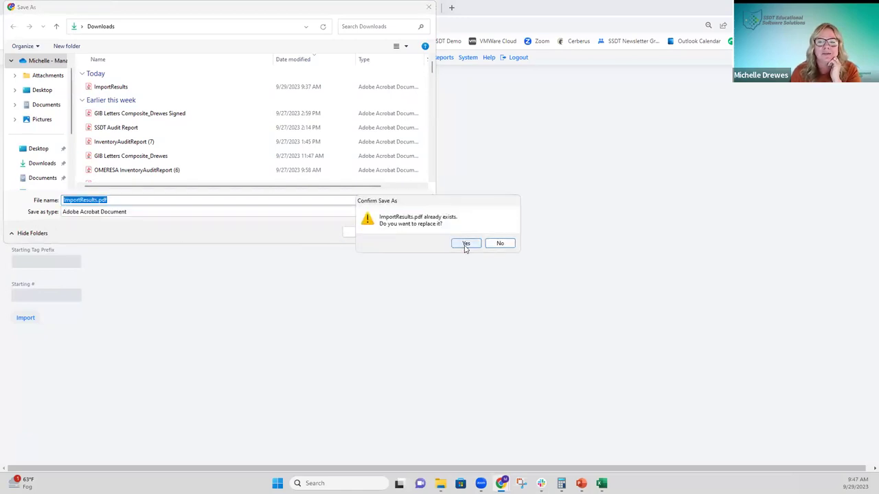
click(465, 245)
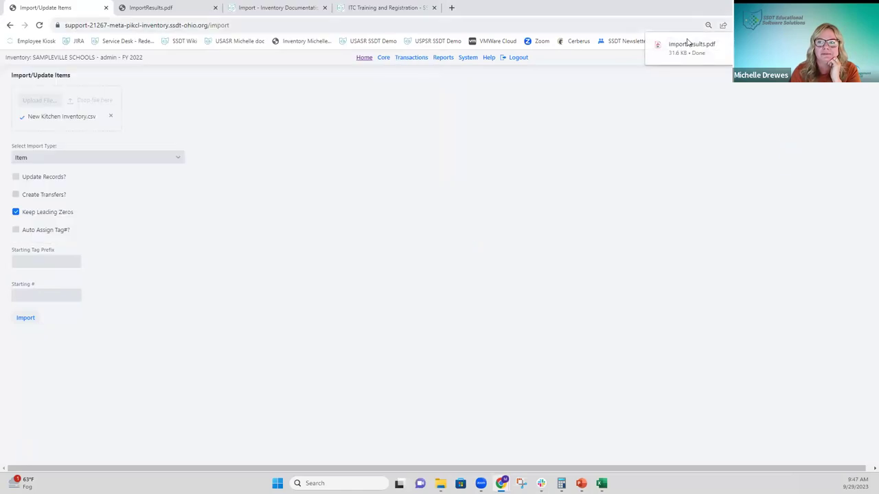
Step: Open the new ImportResults.pdf, review the imported kitchen tags, and switch to the New Kitchen Inventory sheet in Excel for comparison
click(688, 46)
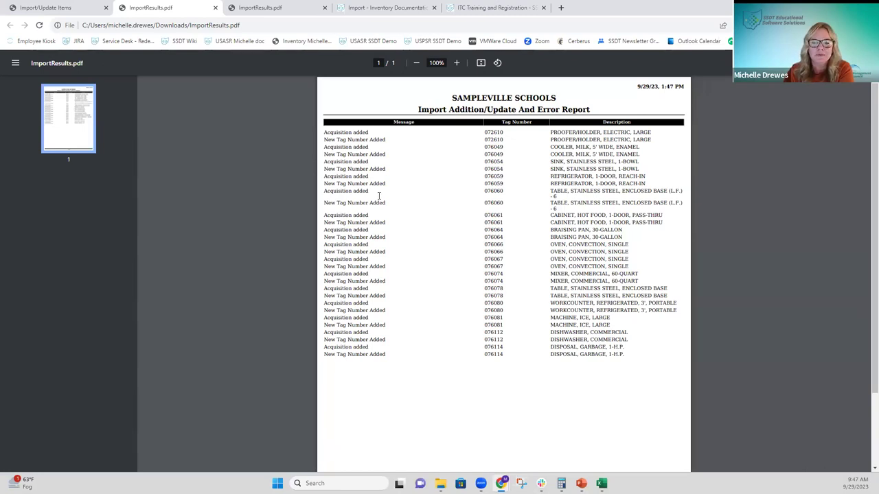
scroll(382, 199, down, 2)
scroll(382, 199, up, 2)
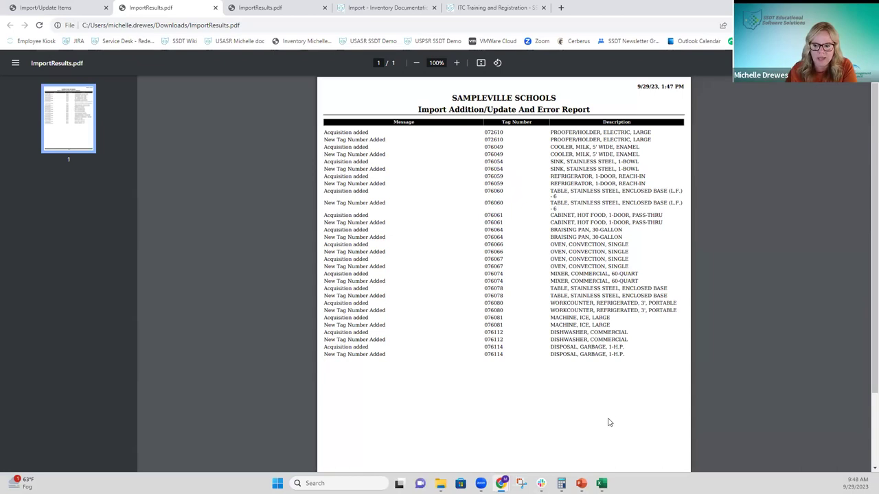
click(601, 483)
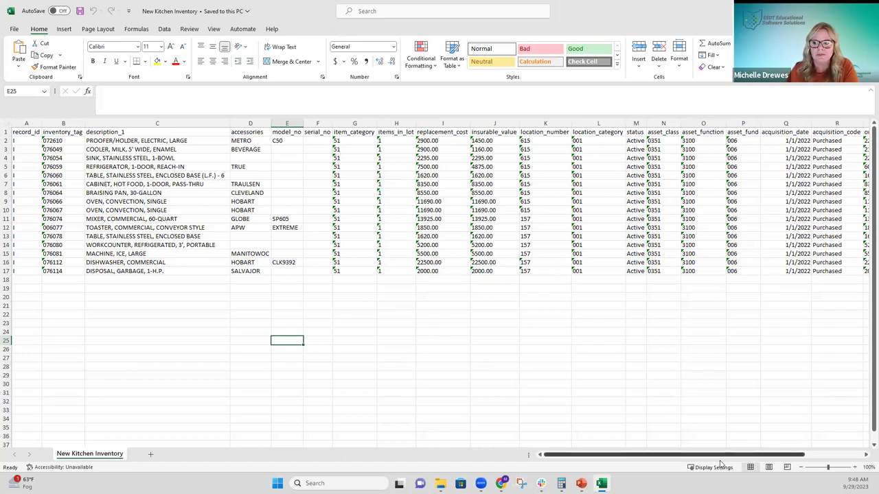
Step: Convert the original_cost values in S2:S17 from text to numbers and apply the Comma style
scroll(721, 464, right, 5)
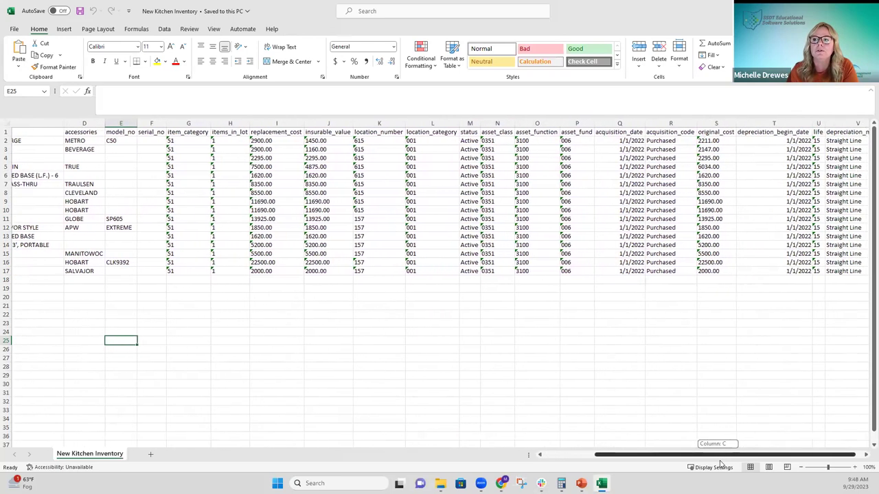
scroll(721, 464, right, 1)
click(693, 280)
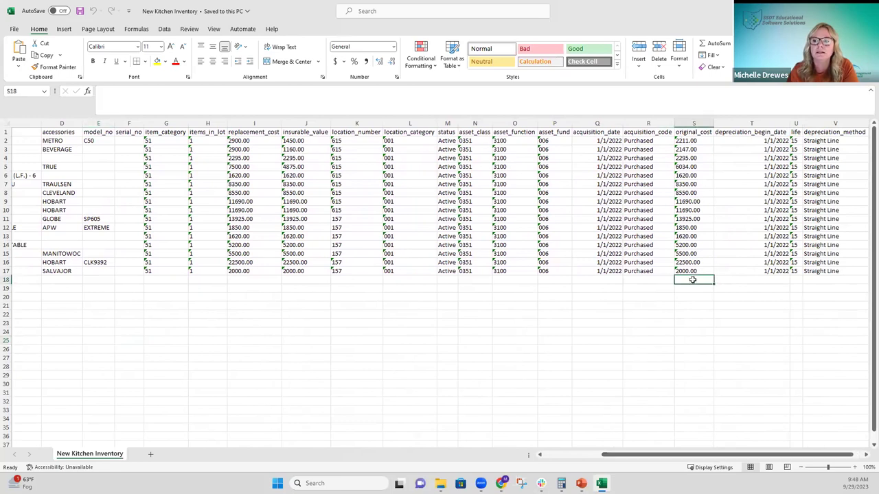
click(690, 124)
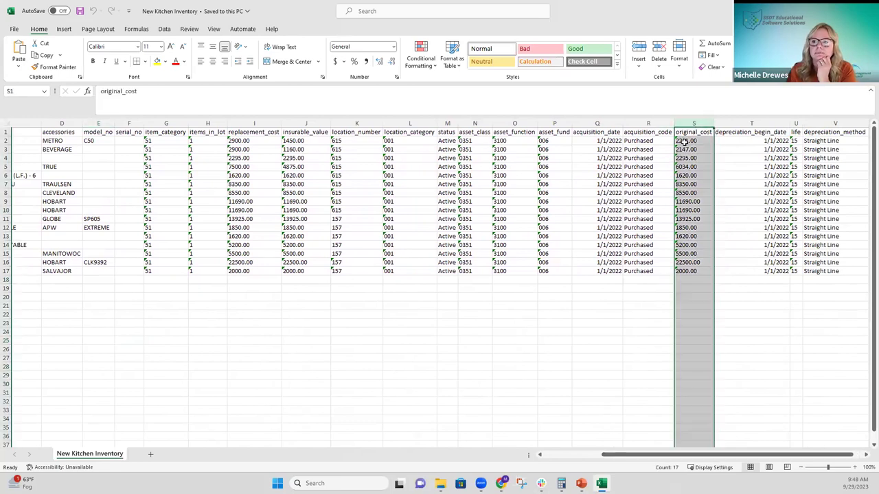
click(685, 141)
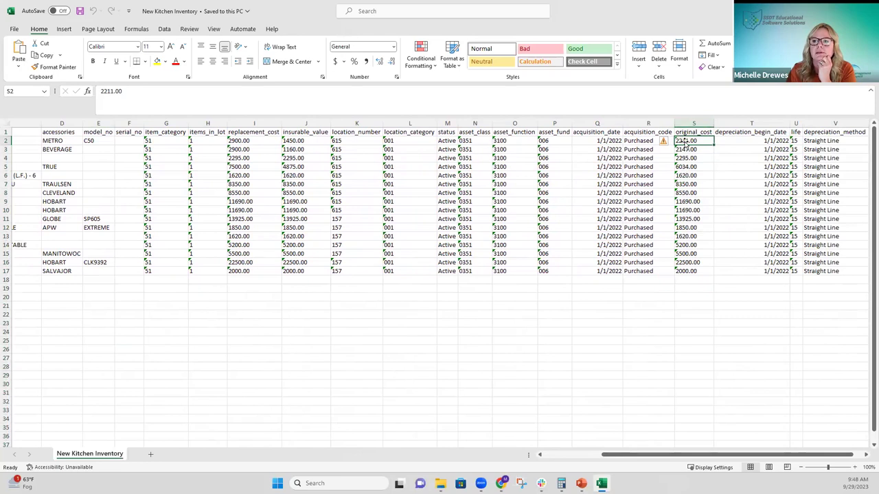
drag(684, 141, 694, 271)
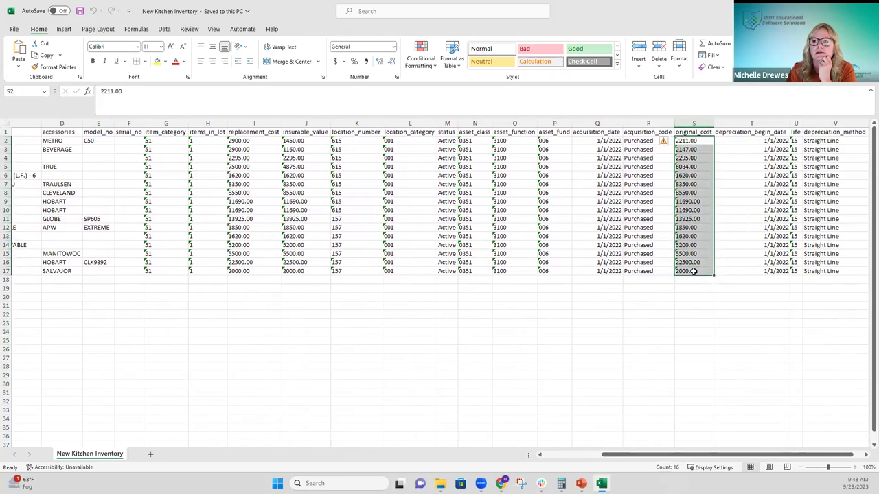
click(670, 141)
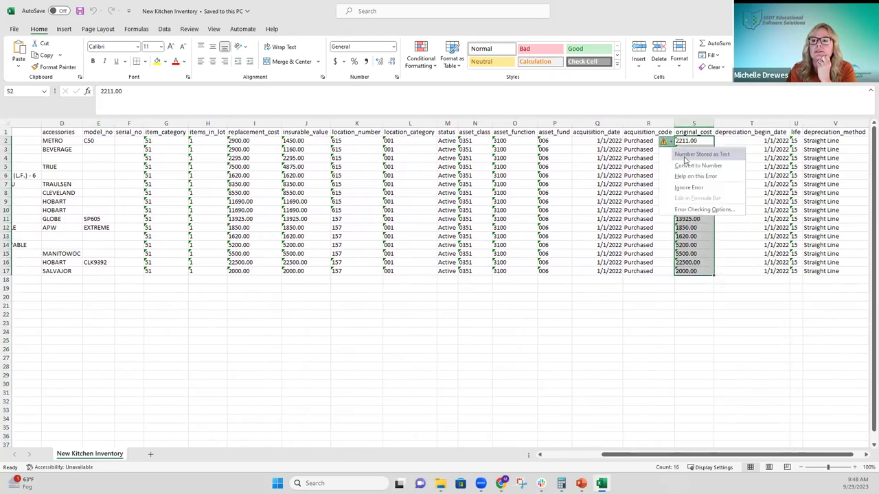
click(685, 166)
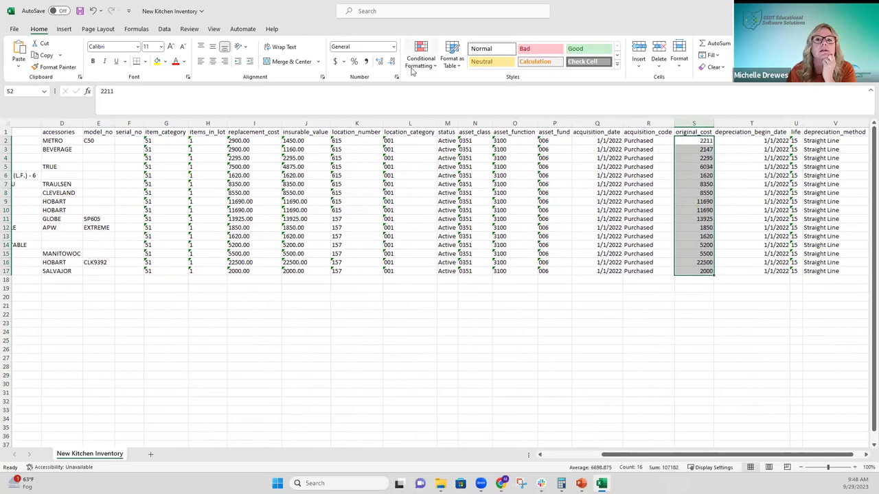
click(366, 61)
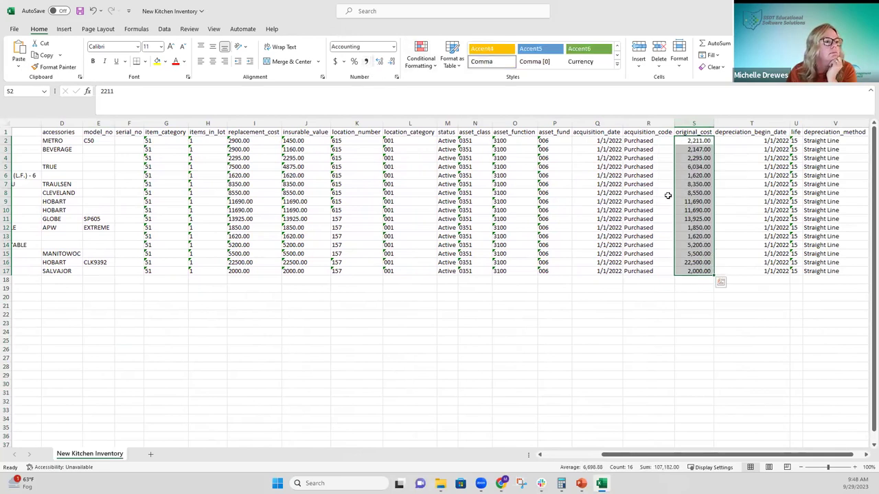
click(689, 280)
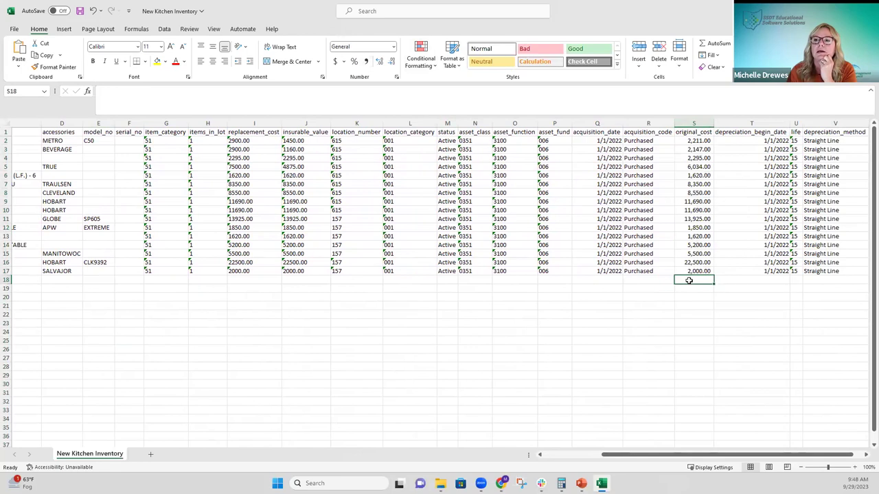
click(713, 43)
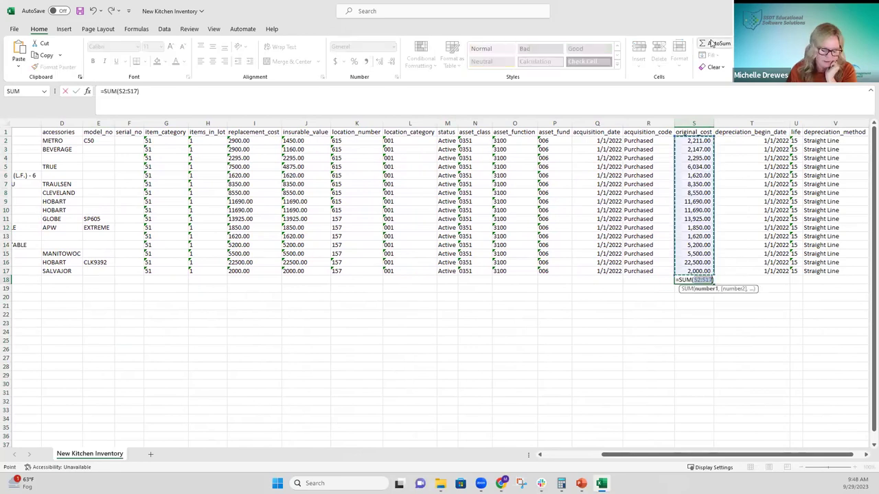
key(Return)
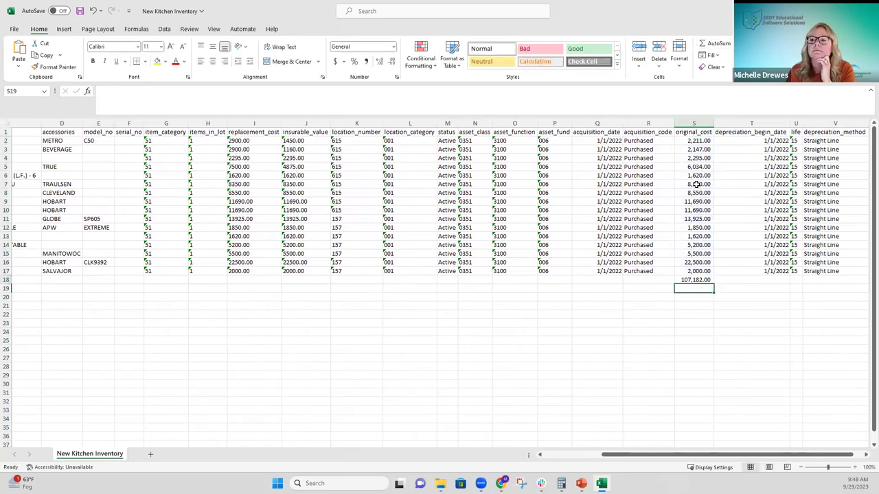
click(694, 280)
key(Delete)
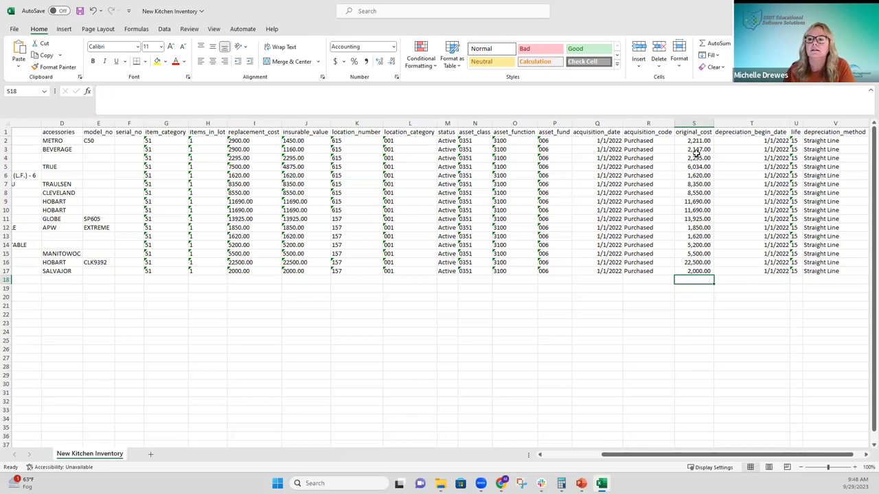
Step: Total the original_cost column in cell S18 with AutoSum over S2:S17
click(710, 44)
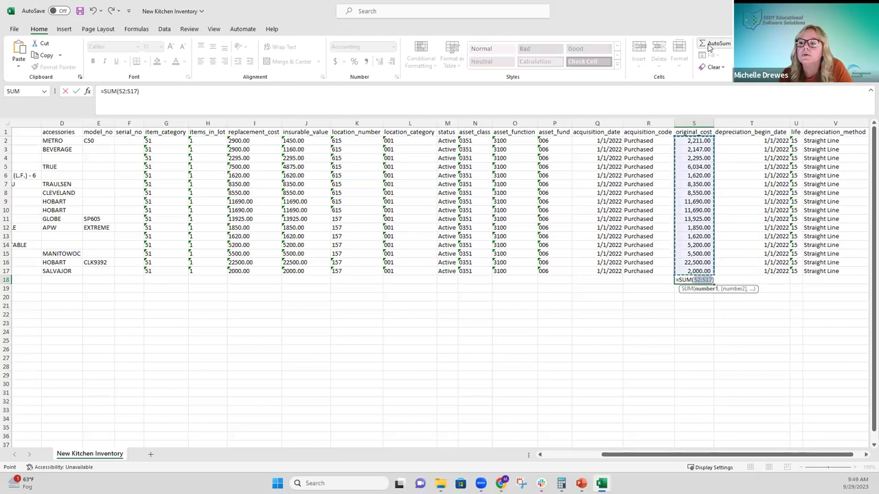
key(Return)
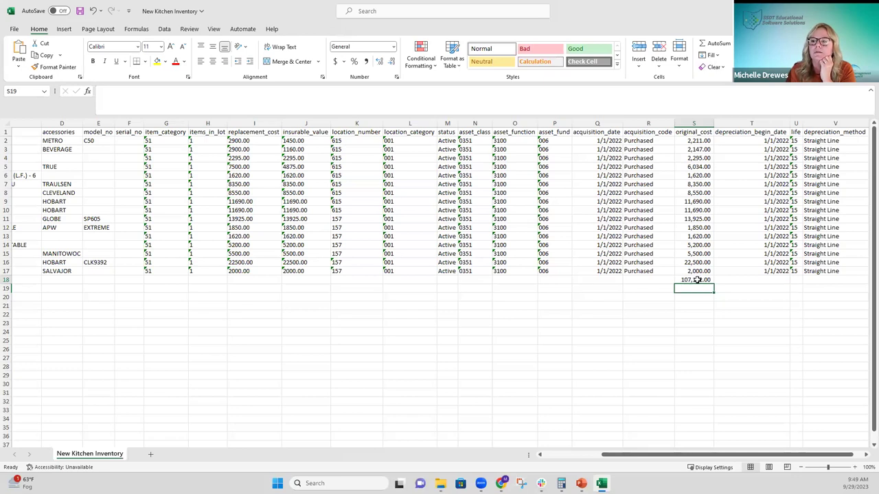
click(693, 324)
click(694, 280)
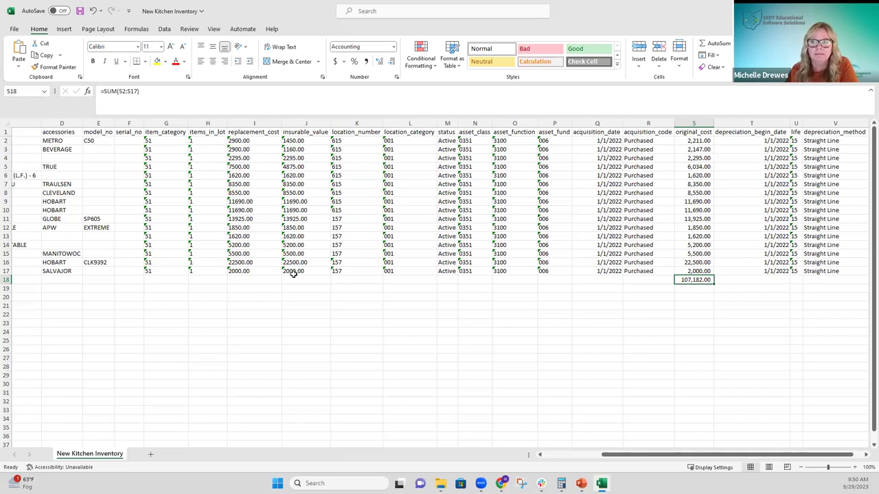
click(539, 377)
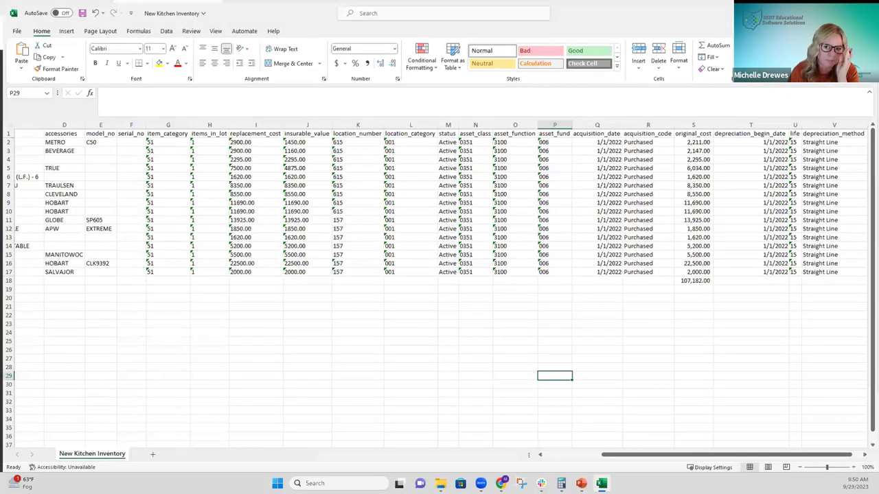
Step: Switch to the Inventory application in Chrome and filter the Items grid by tag number 072
key(alt+Tab)
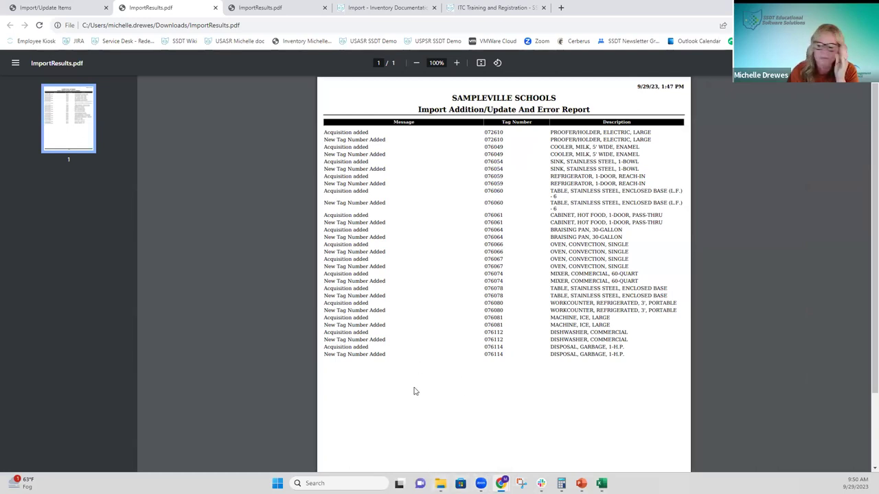
click(78, 11)
click(402, 62)
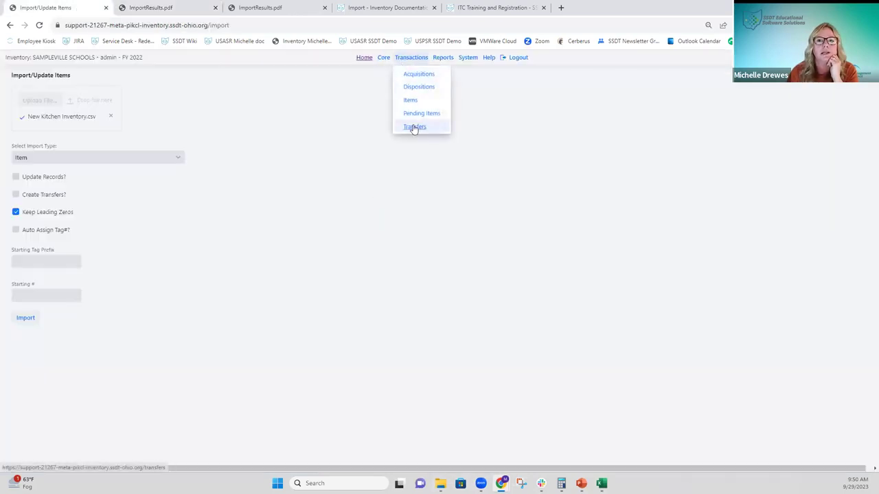
click(418, 101)
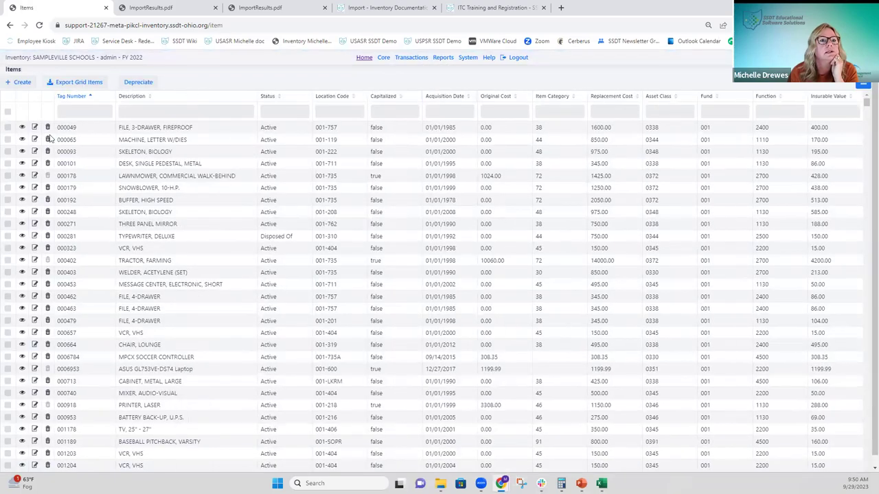
click(66, 114)
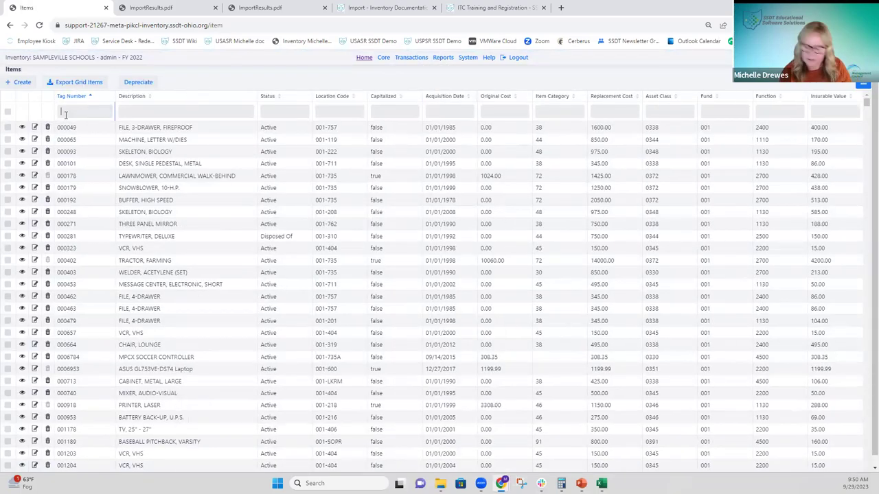
text(072)
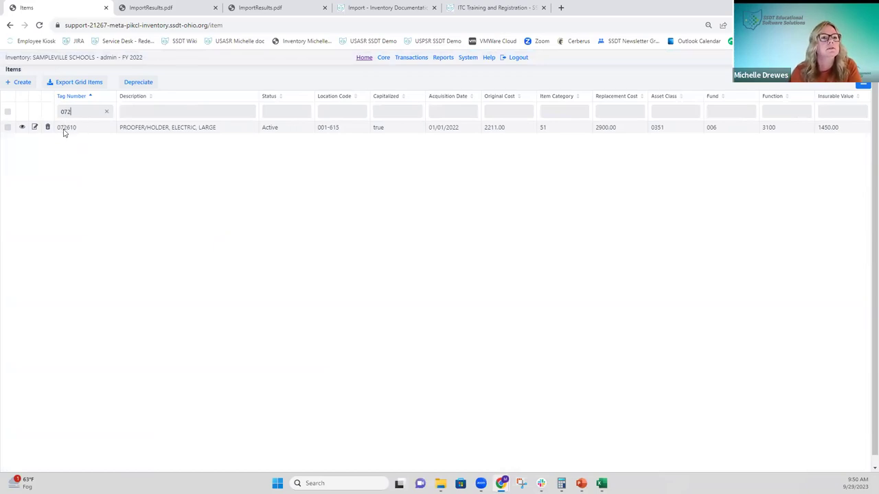
Step: View the full record of item 072610, check its acquisition and depreciation details, and close it
click(22, 128)
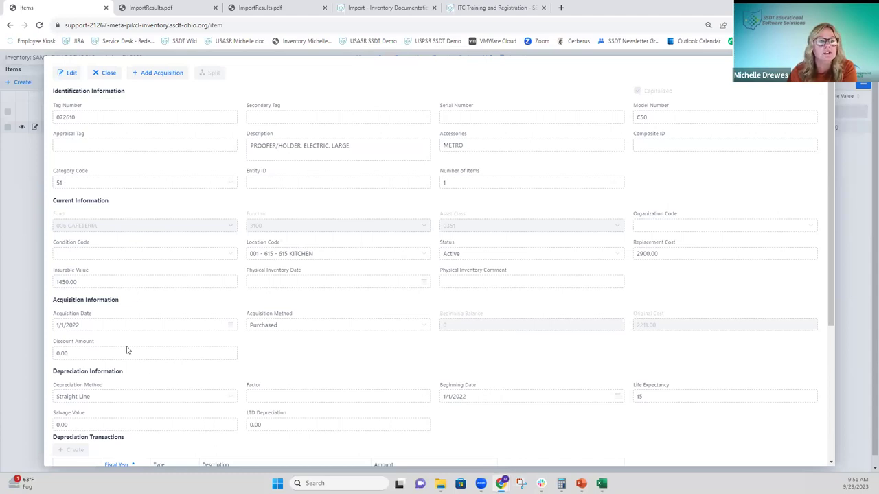
scroll(368, 369, down, 3)
scroll(366, 368, up, 3)
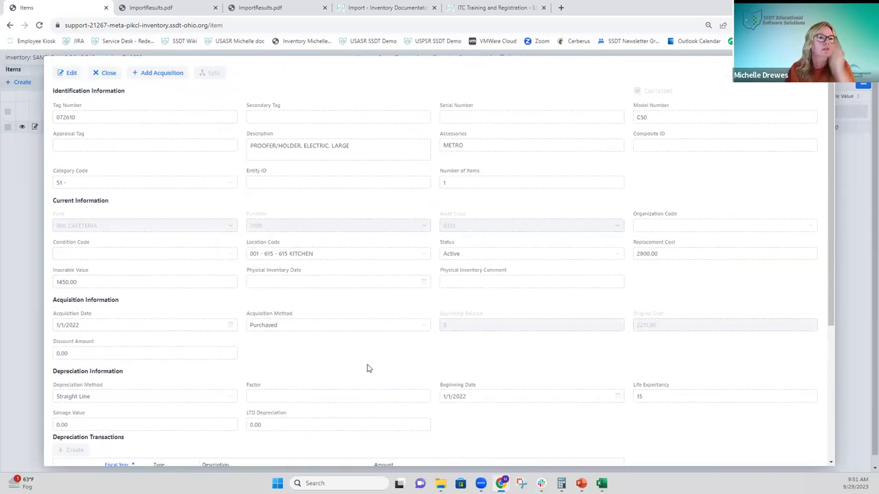
click(108, 74)
Step: Filter the Acquisitions grid by tag number 0726, and view and close the acquisition record of tag 072610
mouse_move(412, 58)
click(415, 74)
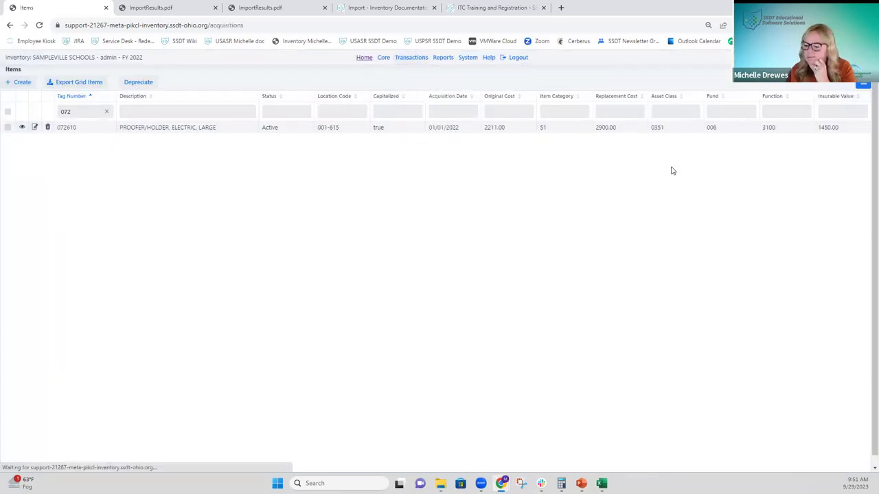
text(0726)
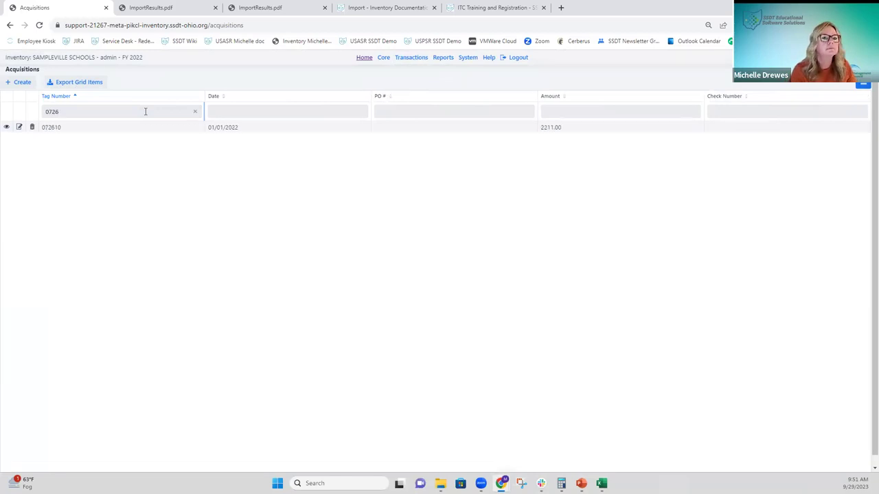
click(6, 127)
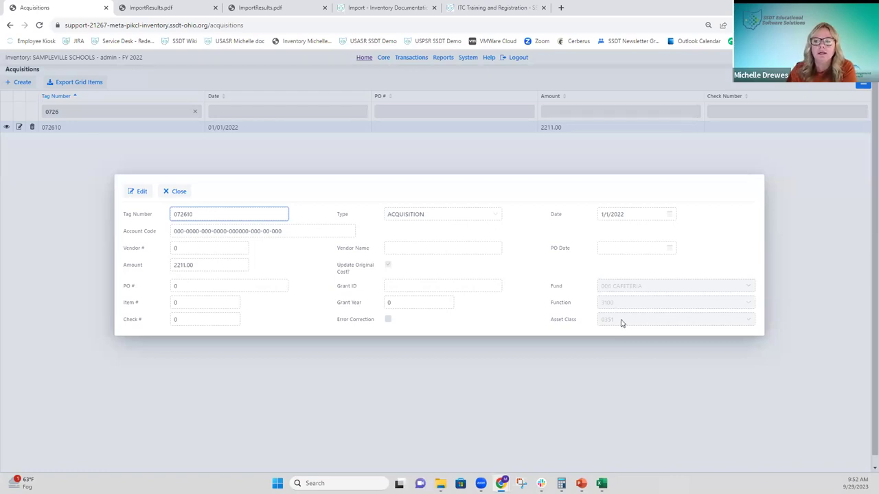
click(176, 192)
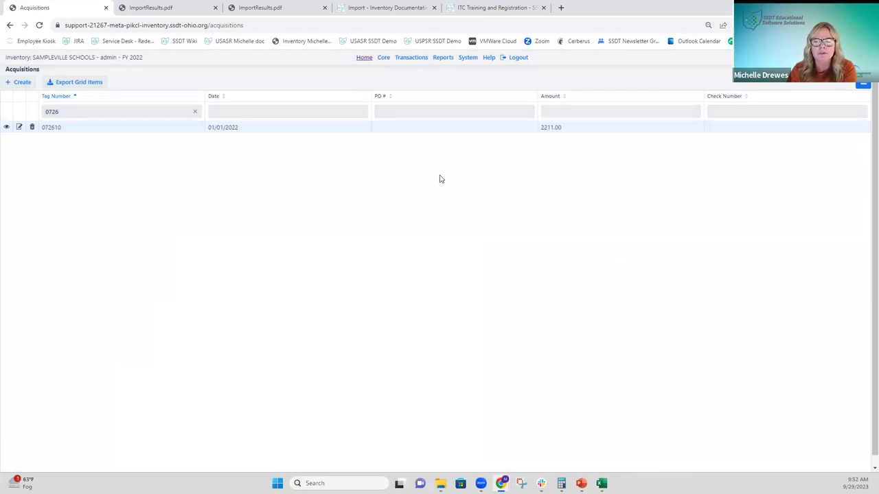
Step: Generate the Schedule of Change in Fixed Assets report by Fund with Summary on, saving it in Downloads as ScheduleOfChangeReport (1).pdf
click(443, 60)
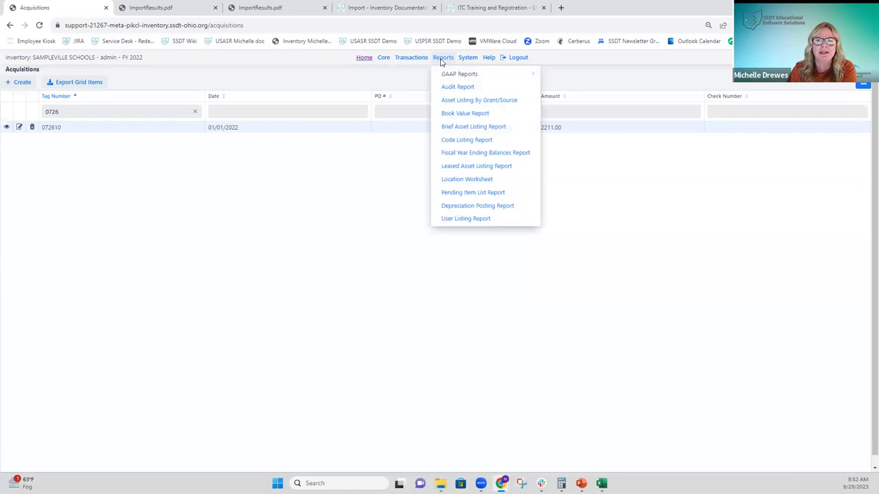
mouse_move(443, 76)
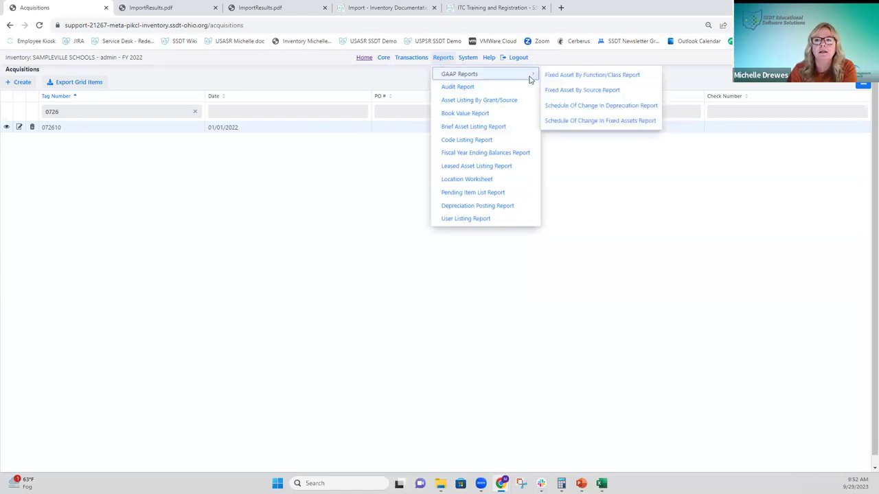
click(611, 122)
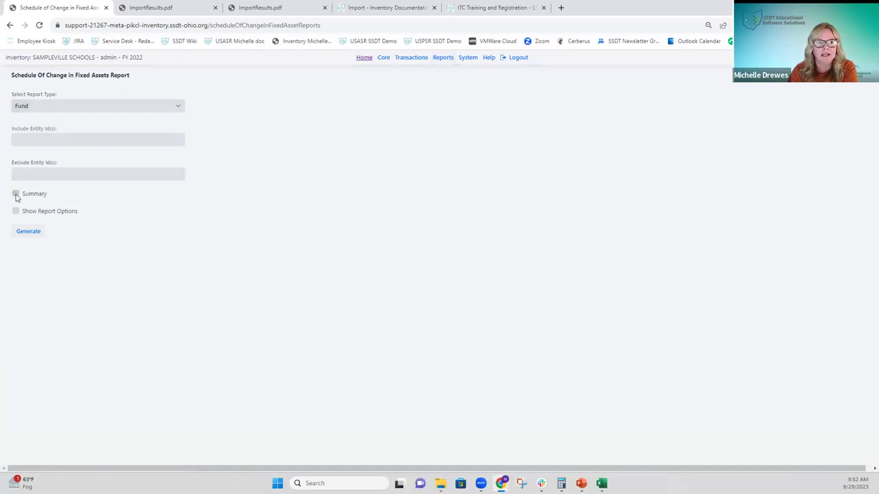
click(16, 194)
click(39, 232)
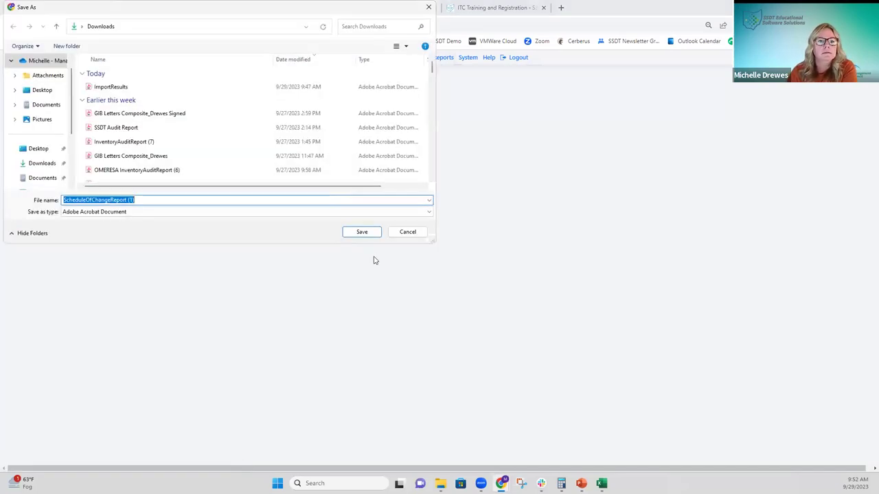
click(362, 232)
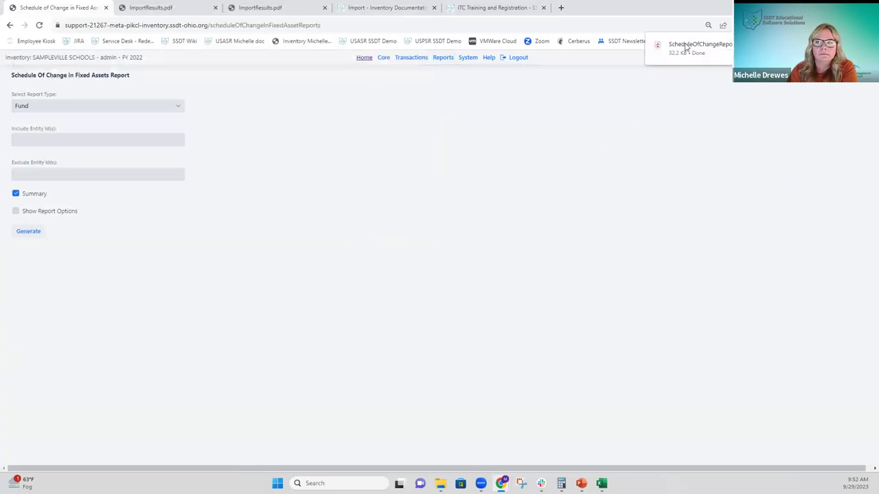
Step: Open ScheduleOfChangeReport (1).pdf to review the fund acquisition amounts and ending balances, and switch to the Inventory Imports presentation in PowerPoint
click(685, 46)
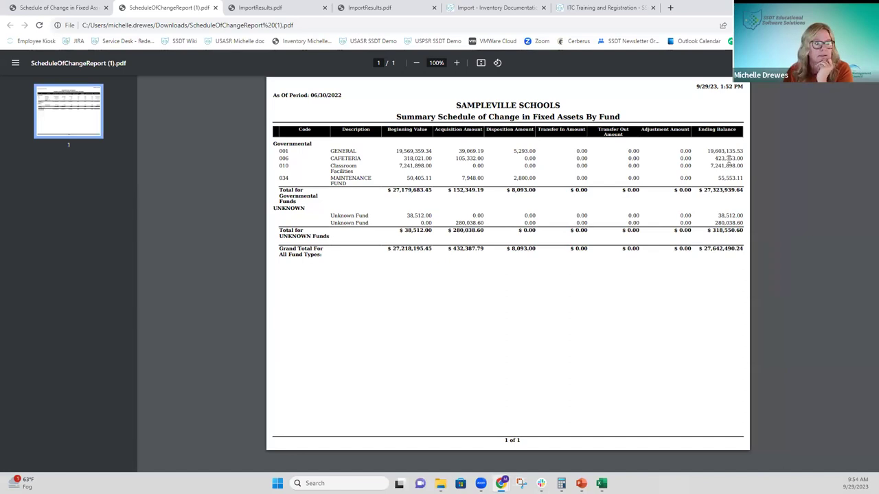
click(76, 8)
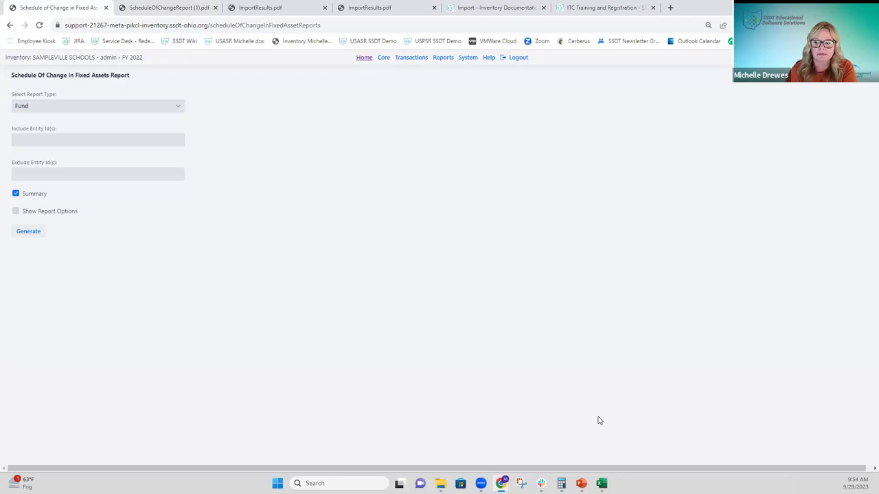
mouse_move(581, 484)
click(574, 450)
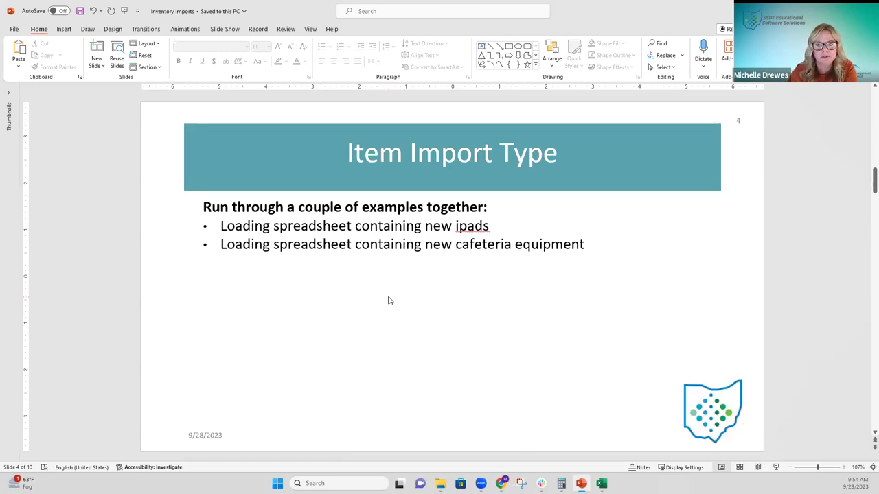
Step: Advance the presentation to the Update Items slide, and filter the Items grid in Inventory by asset class 04 and status a
scroll(388, 301, down, 1)
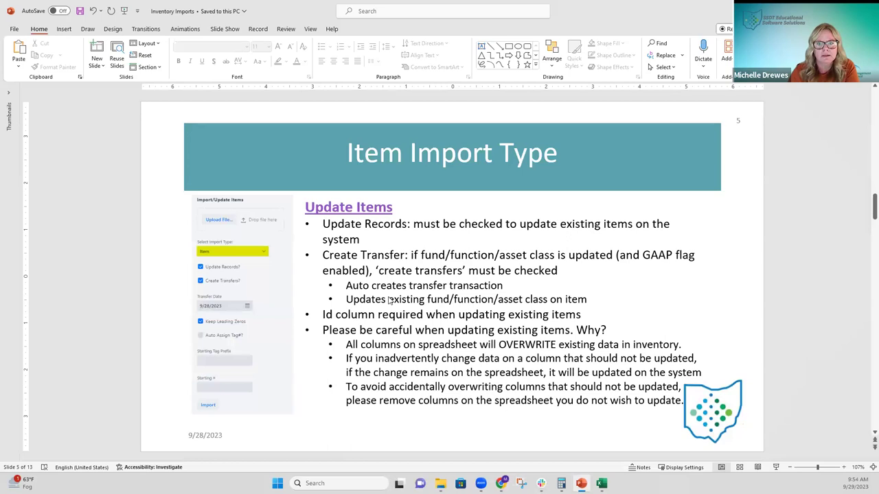
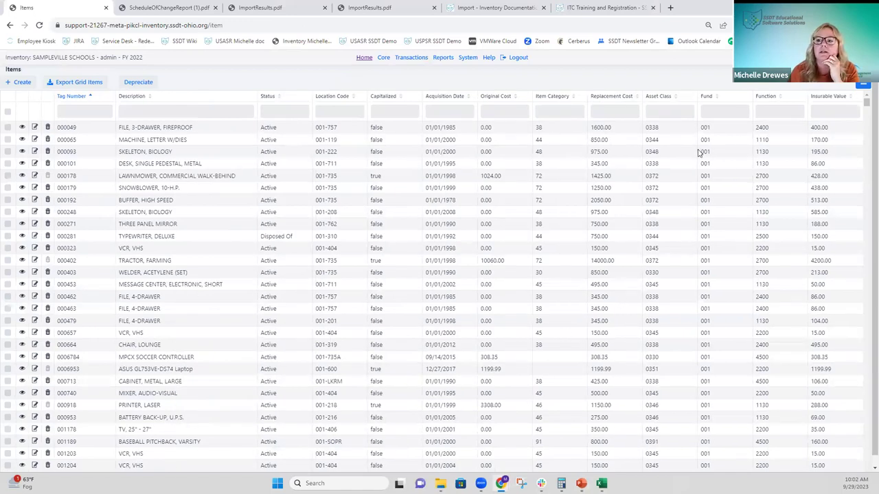
click(672, 111)
text(04)
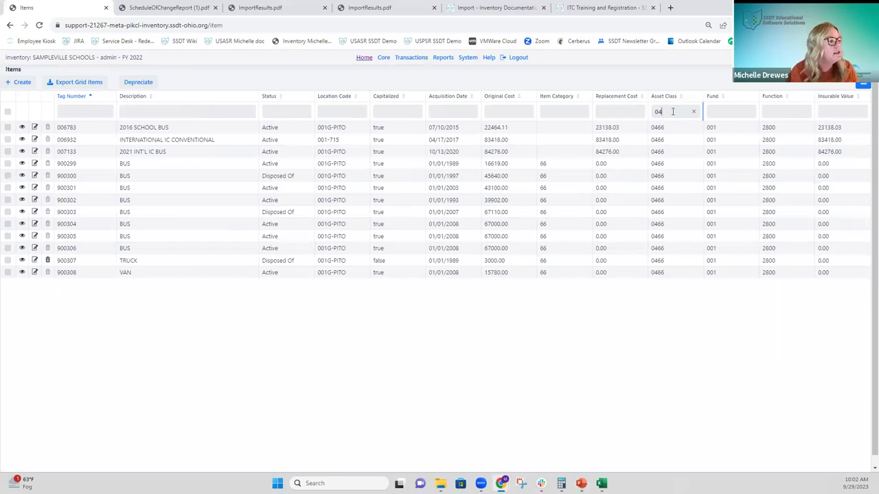
click(277, 113)
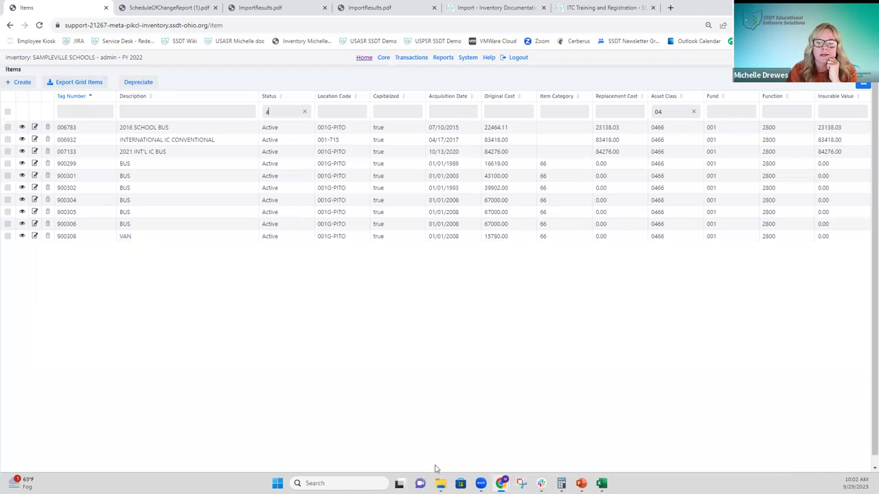
Step: Open the vehicle Export workbook from the Downloads folder in Excel
click(432, 439)
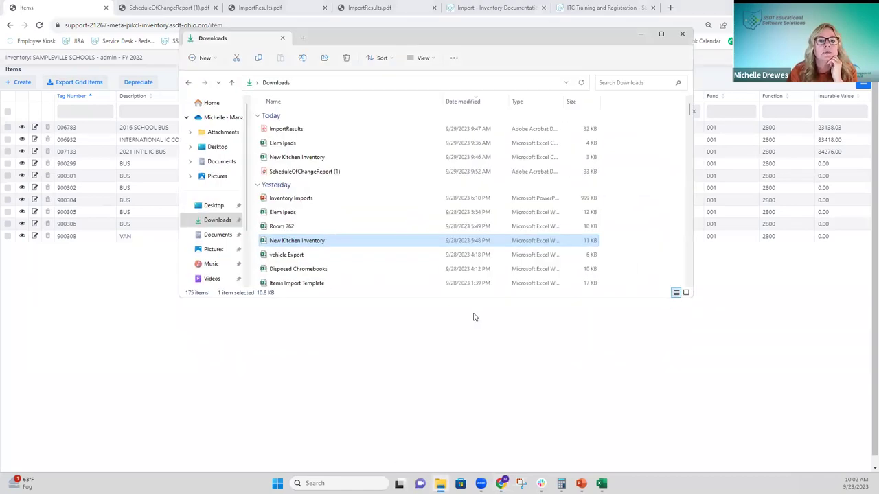
double_click(284, 256)
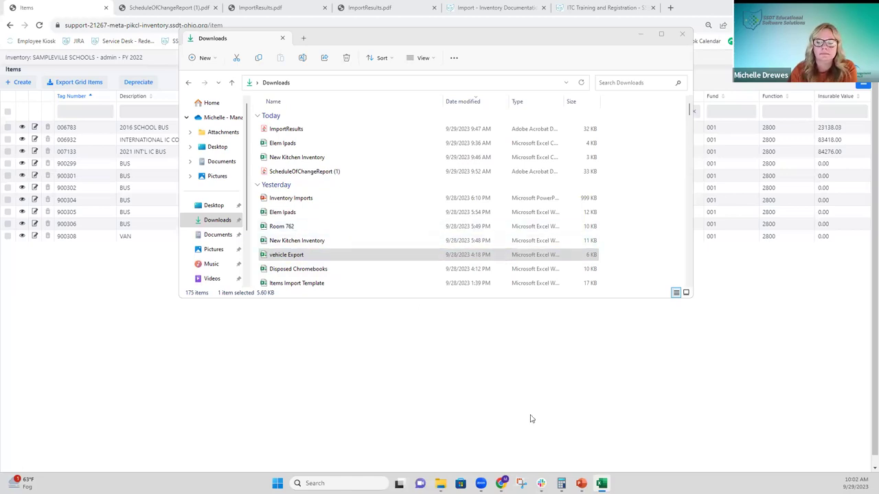
double_click(320, 254)
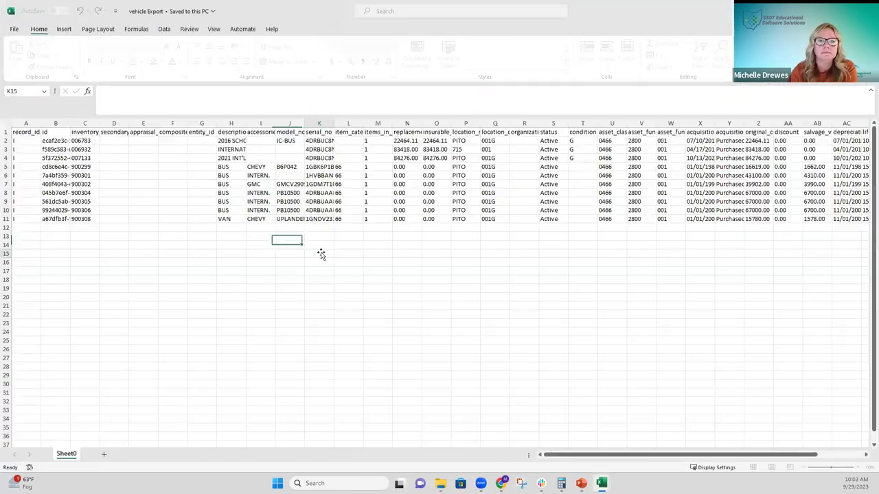
click(381, 287)
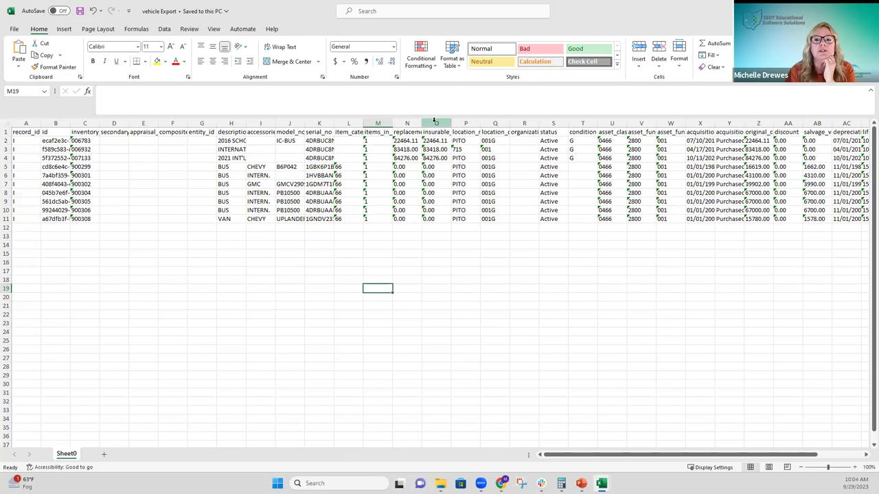
Step: Insert an empty column directly after replacement_cost and another directly after insurable_value
click(434, 122)
right_click(435, 124)
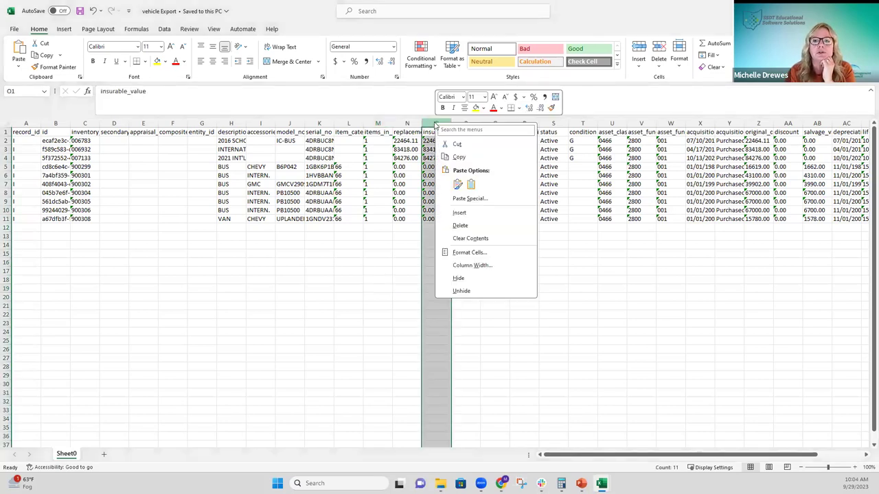
click(460, 213)
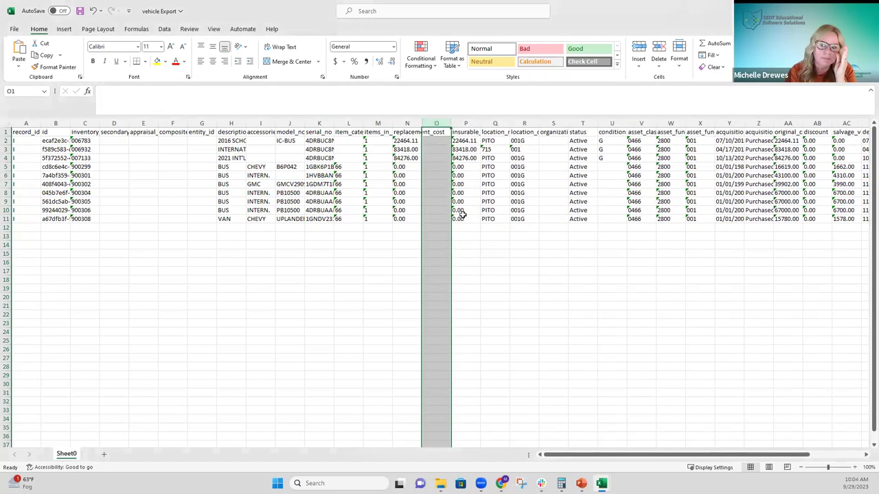
click(501, 124)
right_click(500, 125)
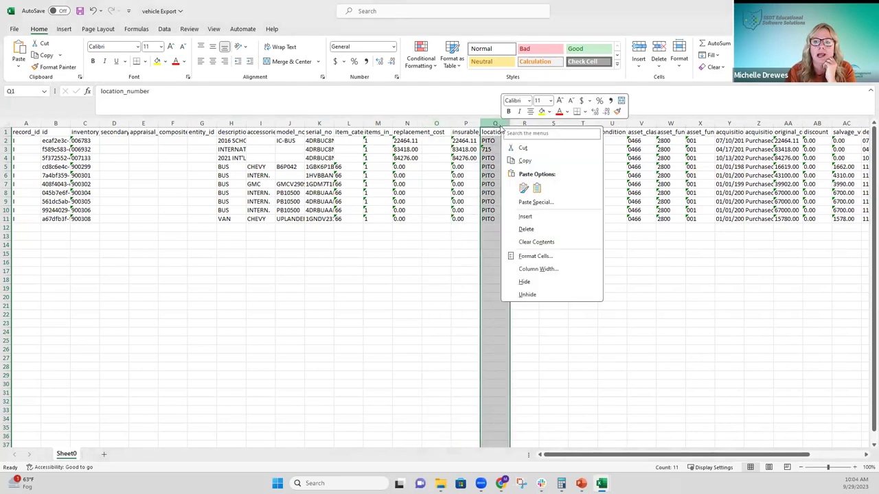
click(531, 217)
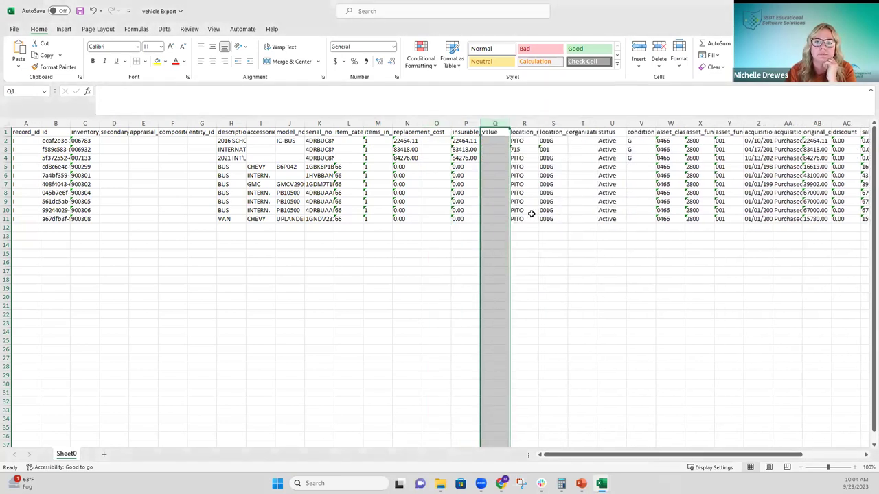
Step: Autofit the widths of the replacement_cost and insurable_value columns, N and P
click(435, 229)
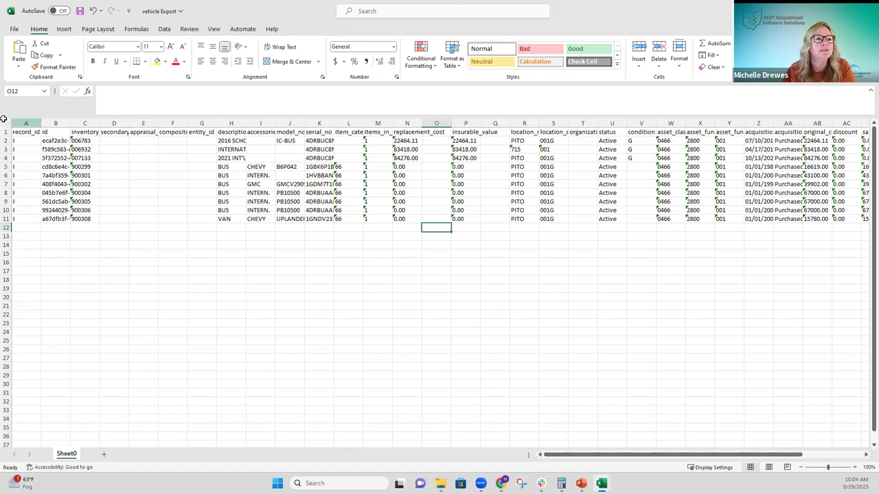
double_click(422, 123)
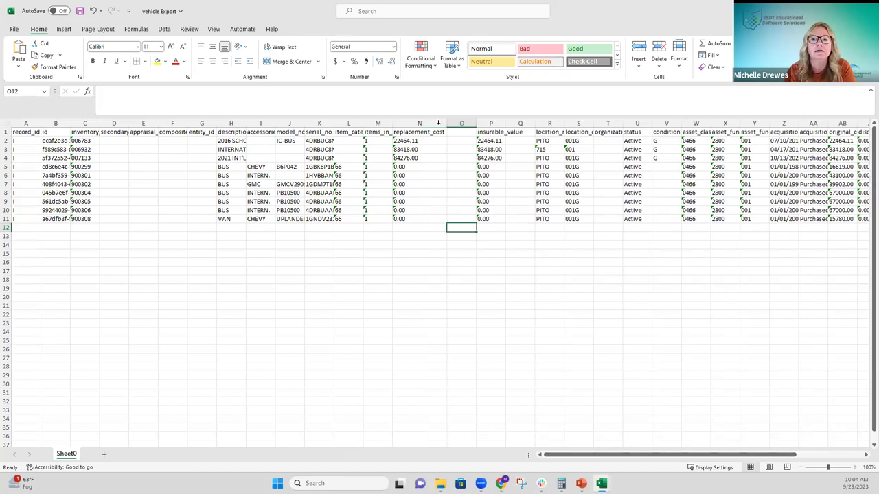
double_click(506, 123)
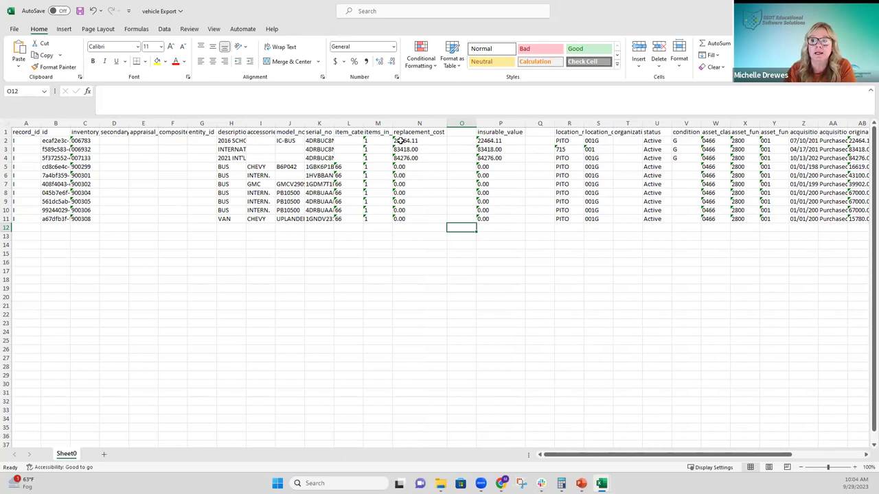
Step: Enter the formula =N2*1.03 in cell O2 and fill it down to O11
click(457, 141)
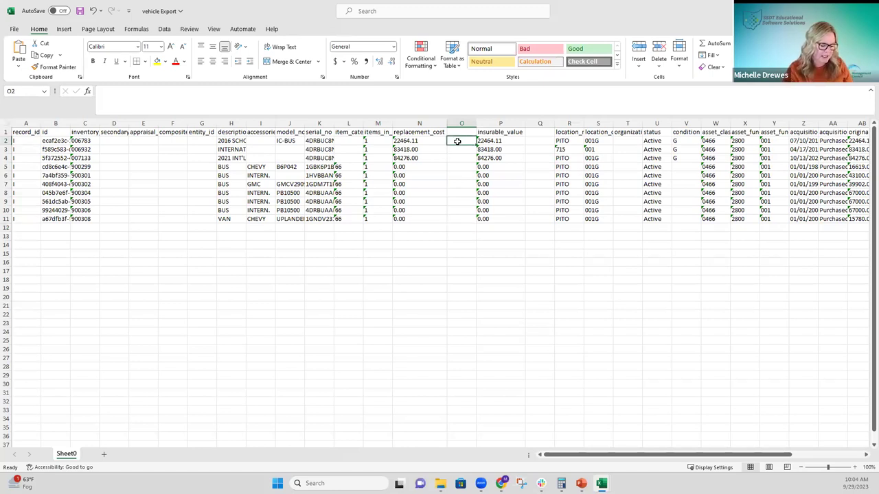
text(=)
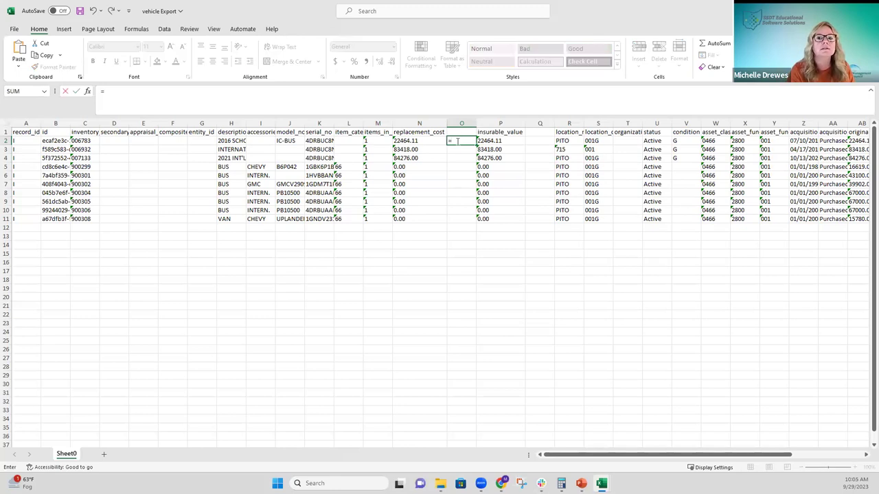
text(N2)
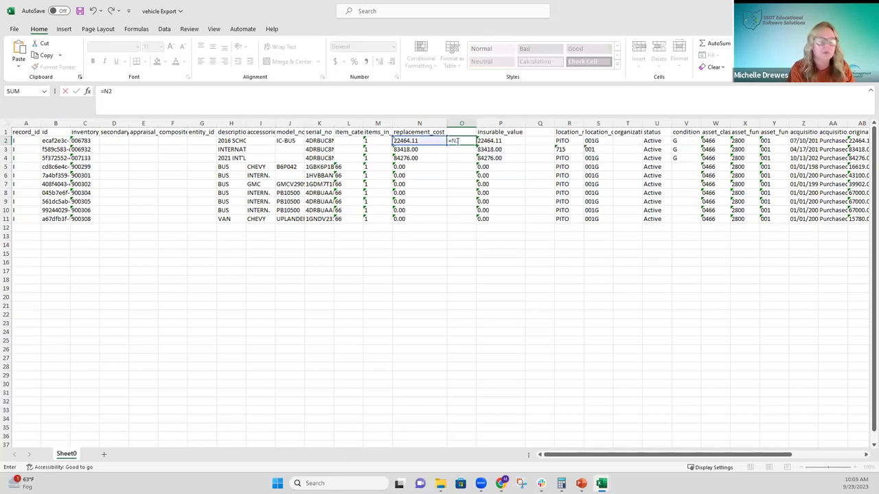
text(*1.03)
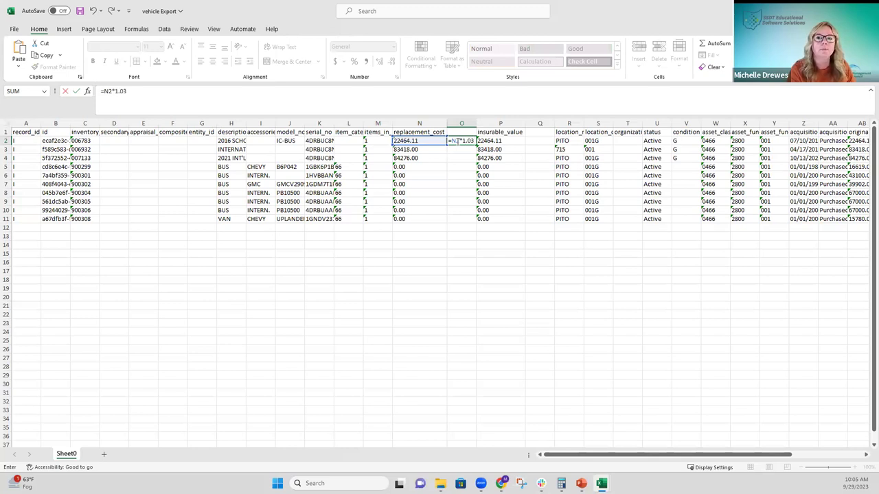
key(Return)
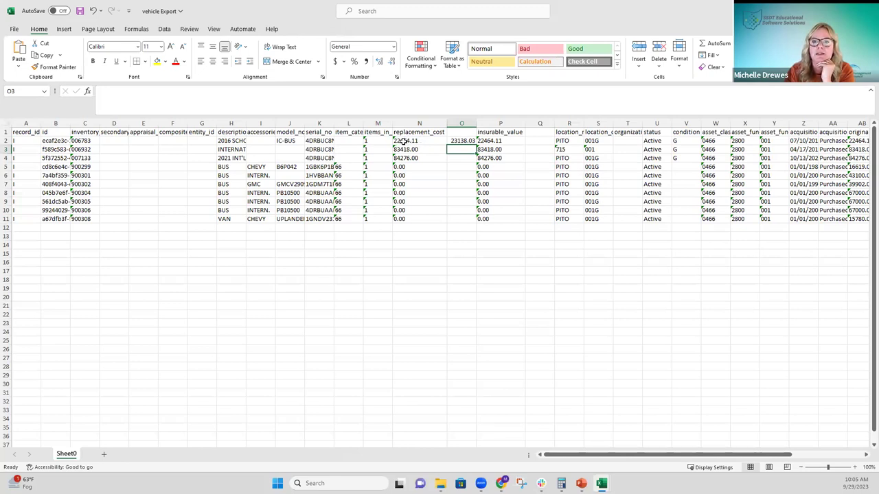
click(454, 141)
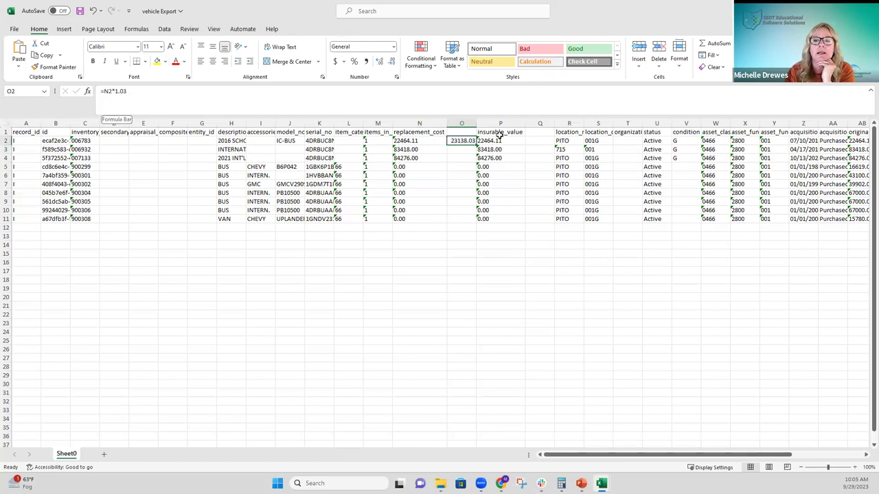
drag(476, 145, 476, 222)
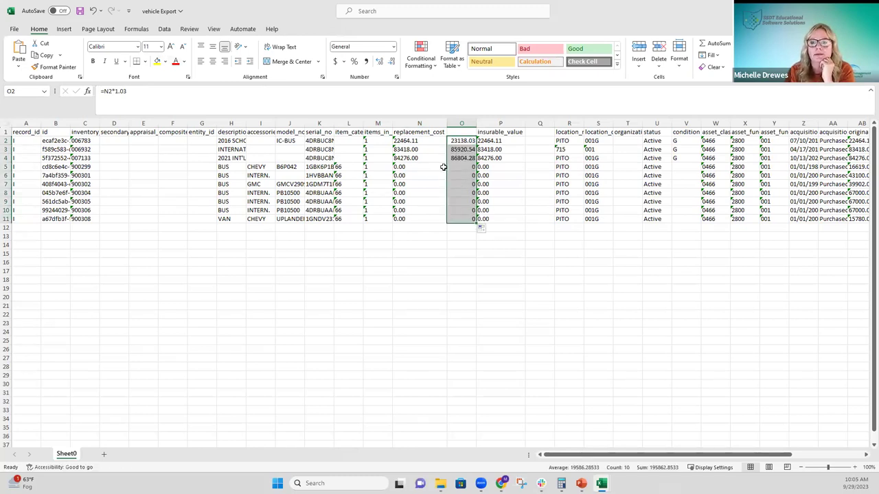
Step: Enter the formula =P2*1.03 in cell Q2 and fill it down to Q11
click(536, 140)
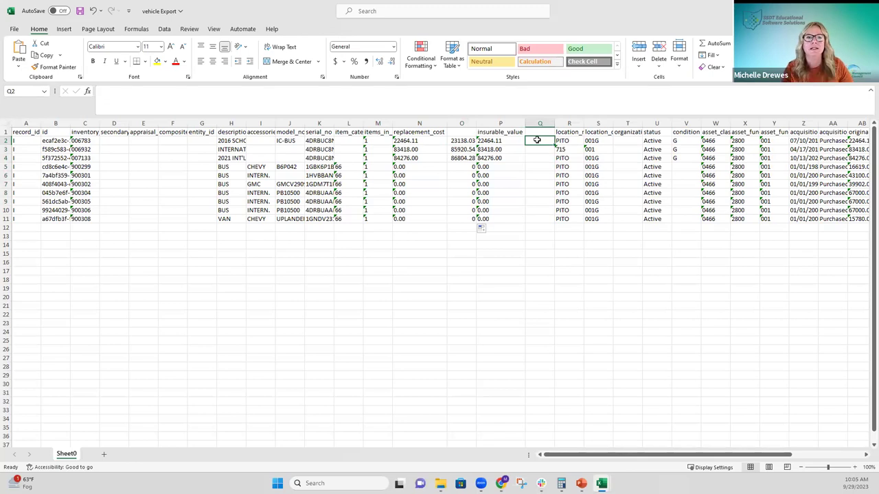
text(=)
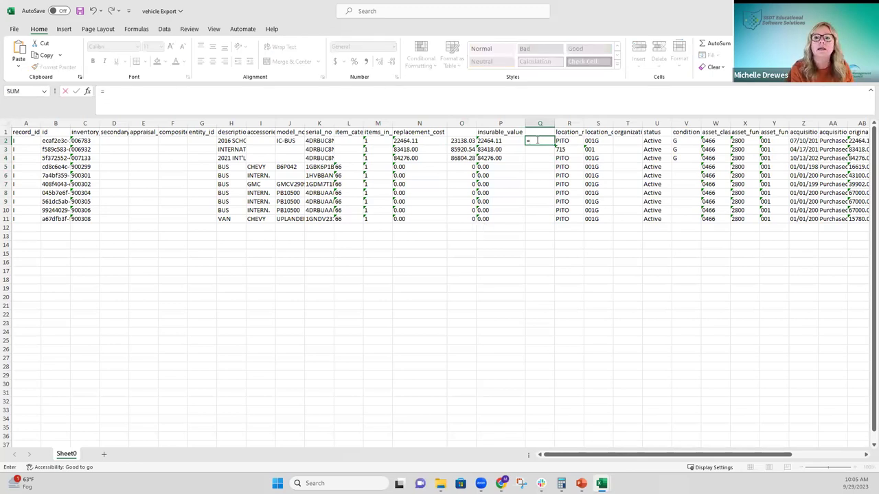
text(P2*1.0)
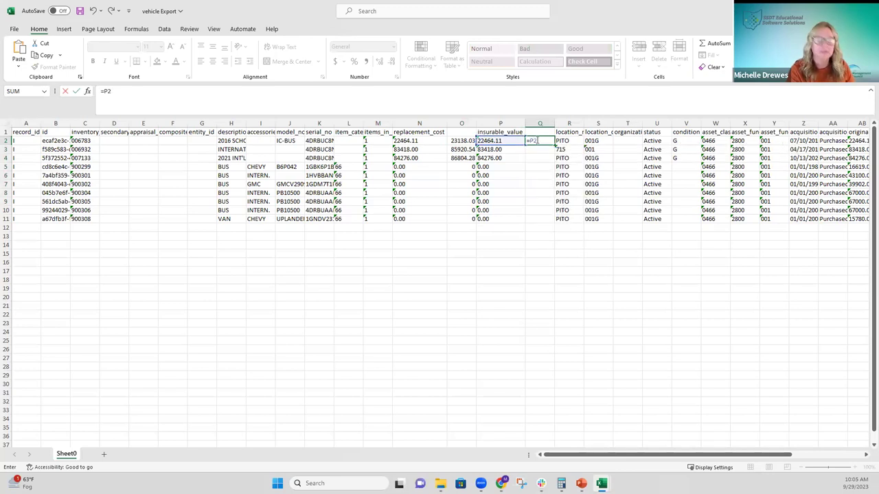
text(3)
key(Return)
click(541, 141)
drag(555, 145, 556, 221)
click(440, 292)
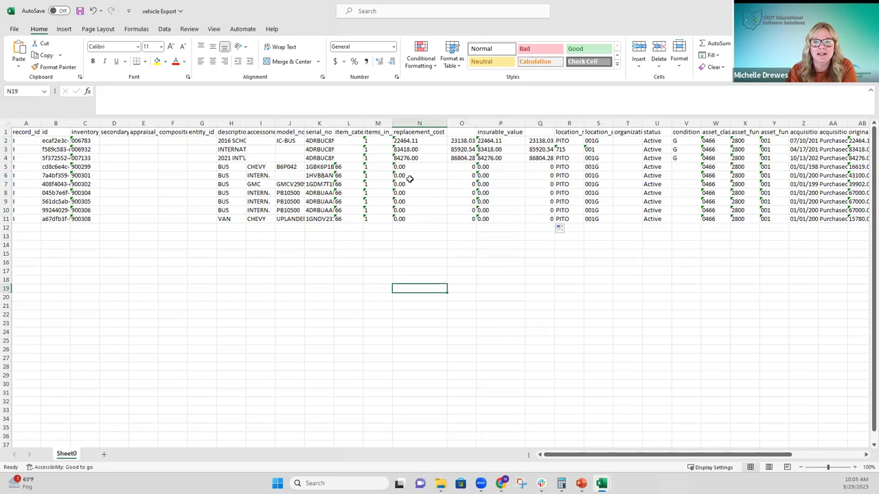
Step: Move the replacement_cost header from N1 to O1, above the calculated replacement values
click(410, 132)
right_click(410, 132)
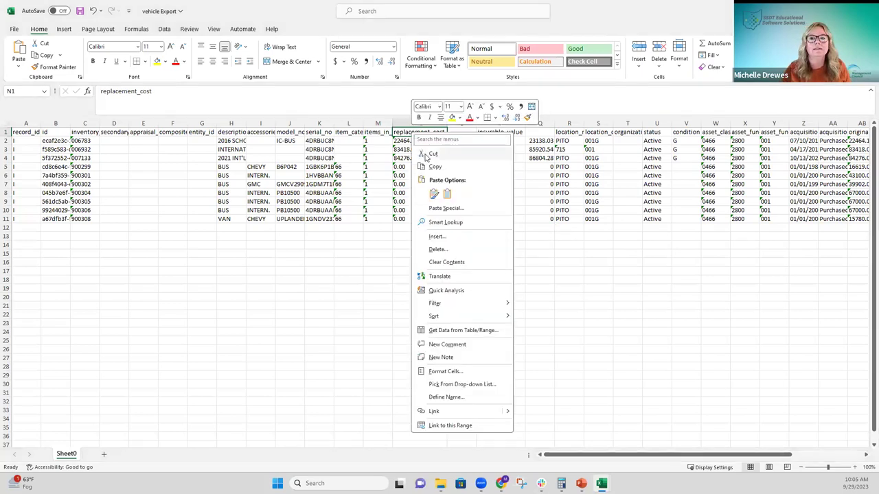
click(426, 158)
drag(451, 132, 509, 134)
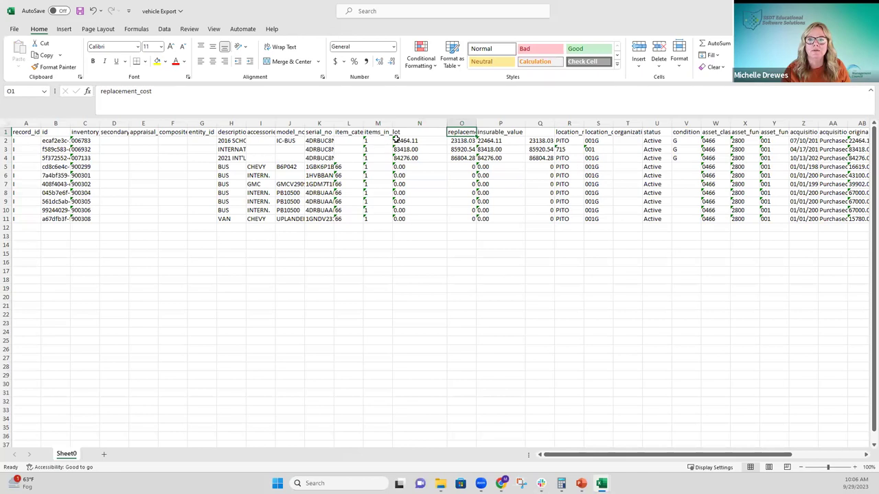
click(418, 133)
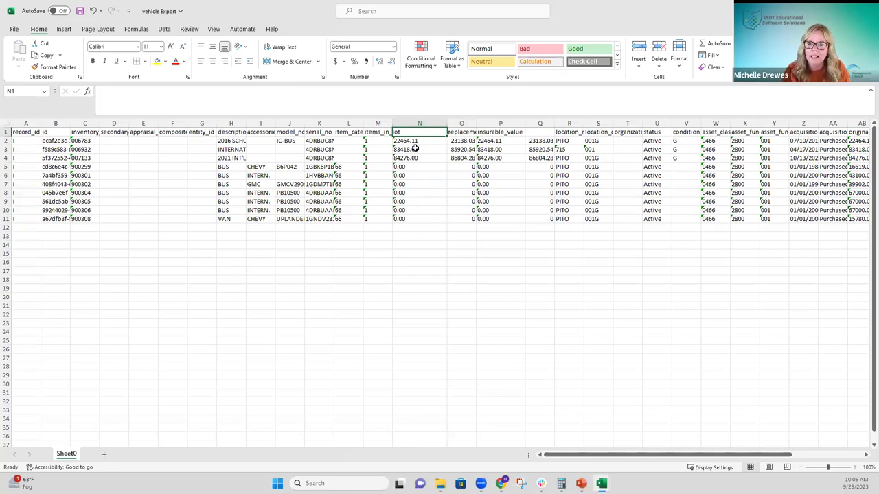
Step: Move the insurable_value header from P1 to Q1, above the calculated insurable values
click(493, 133)
right_click(494, 134)
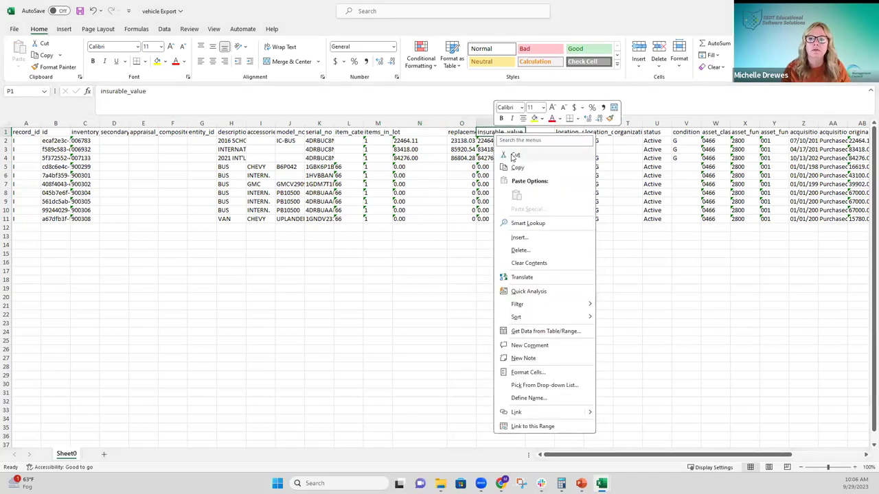
click(513, 156)
click(533, 135)
key(ctrl+v)
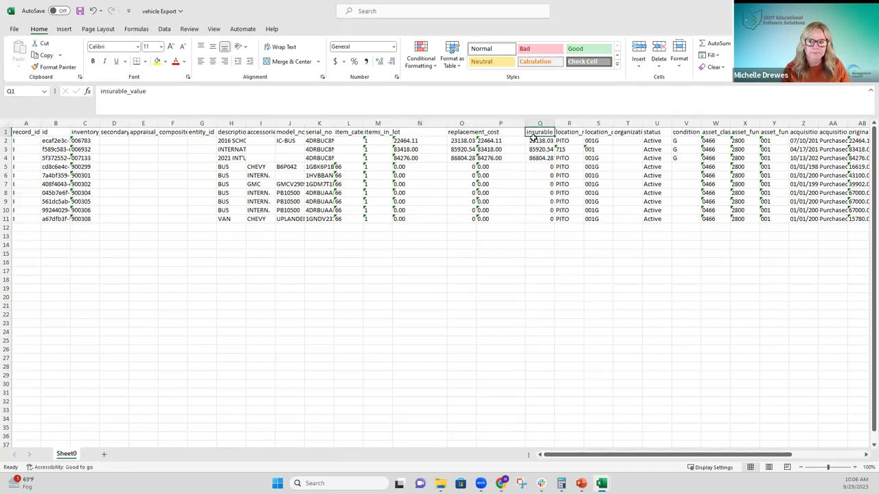
click(433, 305)
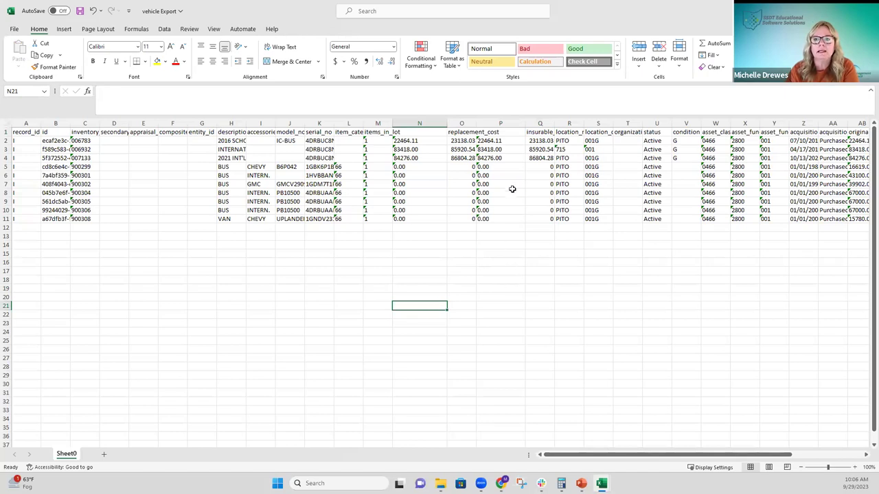
Step: Fit columns O and Q to their contents and save the sheet as vehicle Export in CSV (Comma delimited) format
double_click(476, 123)
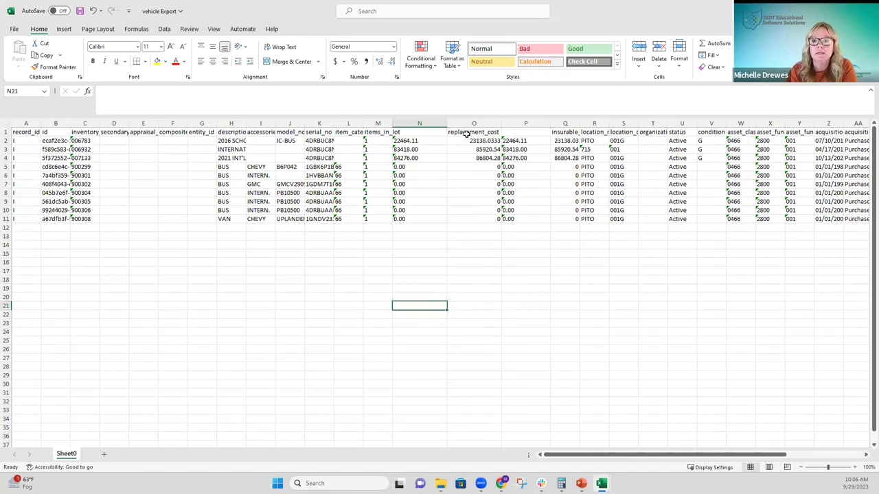
double_click(580, 123)
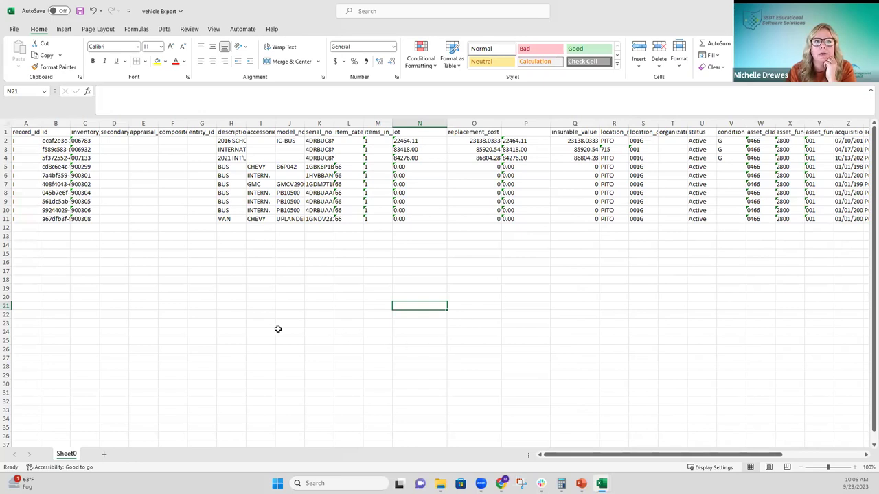
click(15, 29)
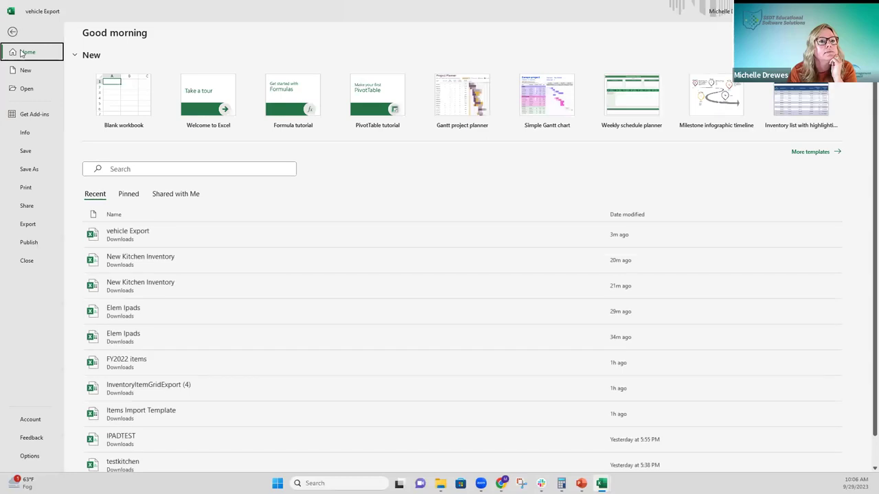
click(39, 171)
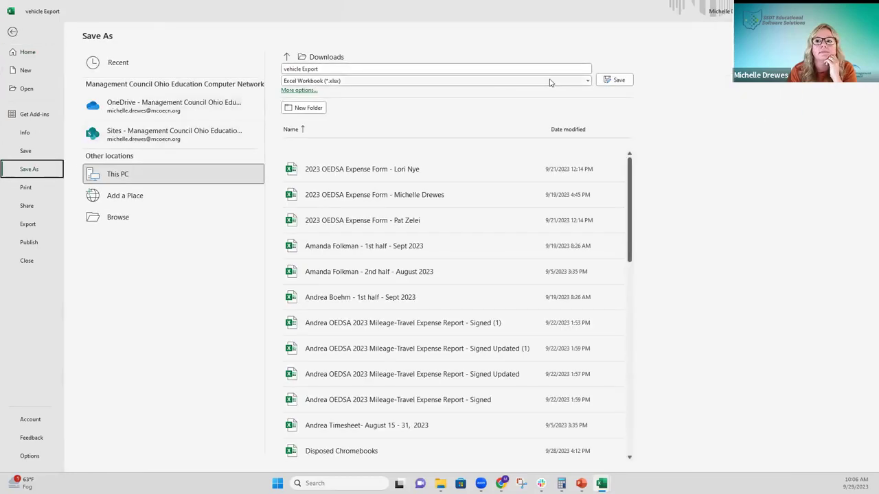
click(581, 81)
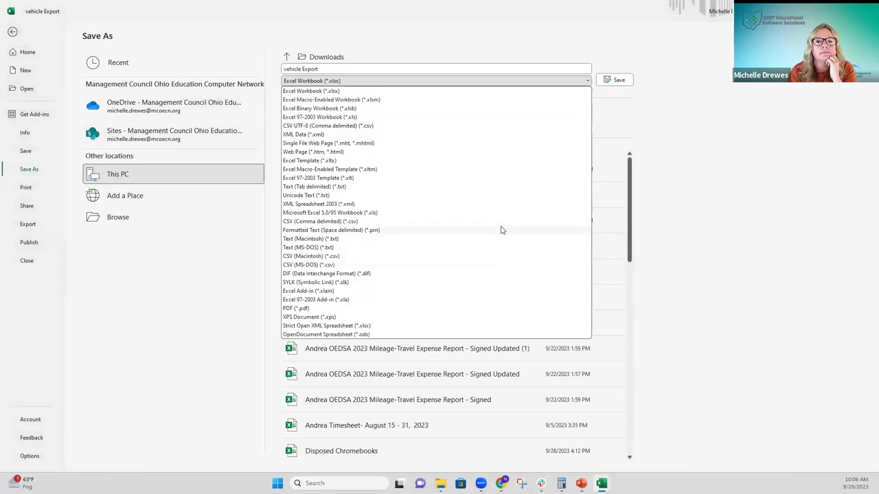
click(501, 223)
click(617, 80)
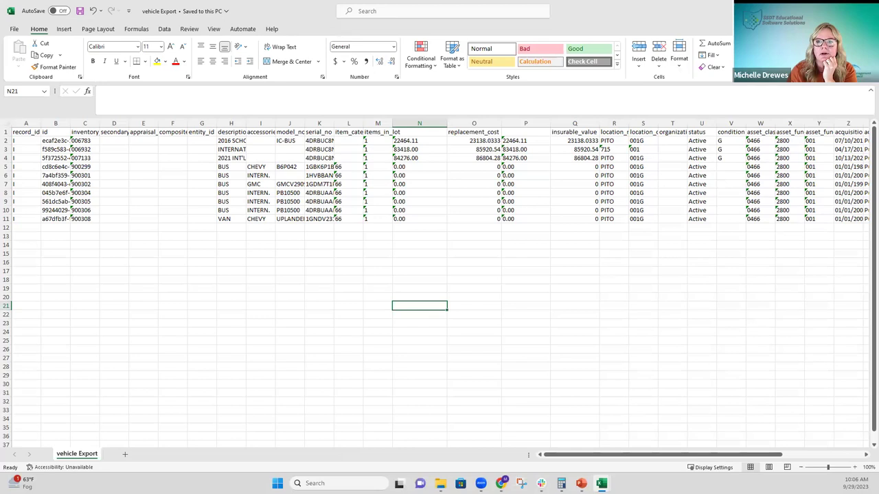
Step: Switch to the inventory system's Items grid in the browser and move the Insurable Value column directly before Replacement Cost
key(alt+Tab)
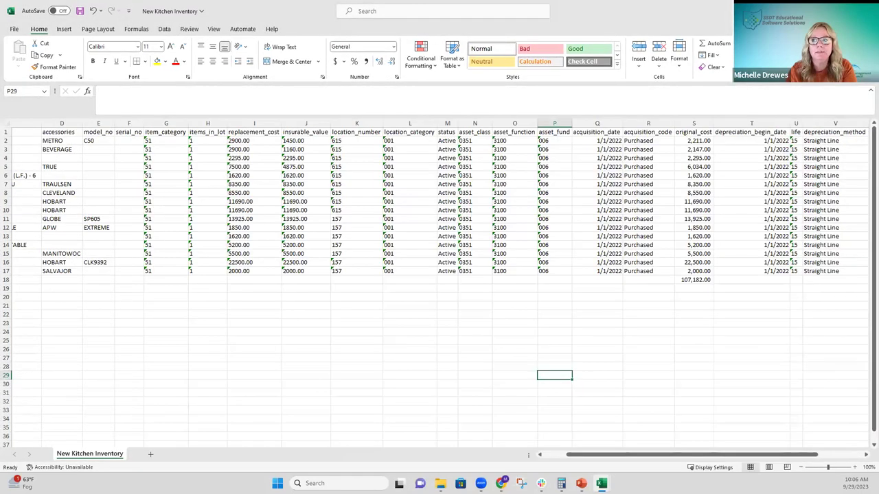
click(799, 10)
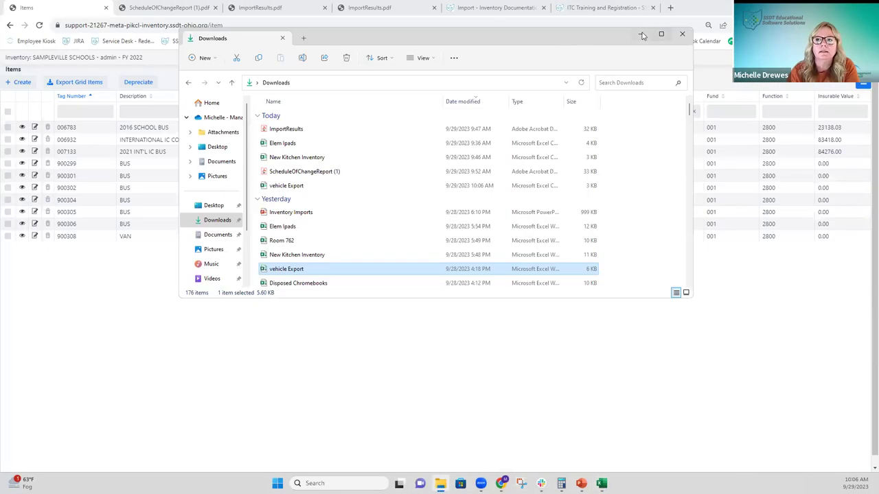
click(641, 34)
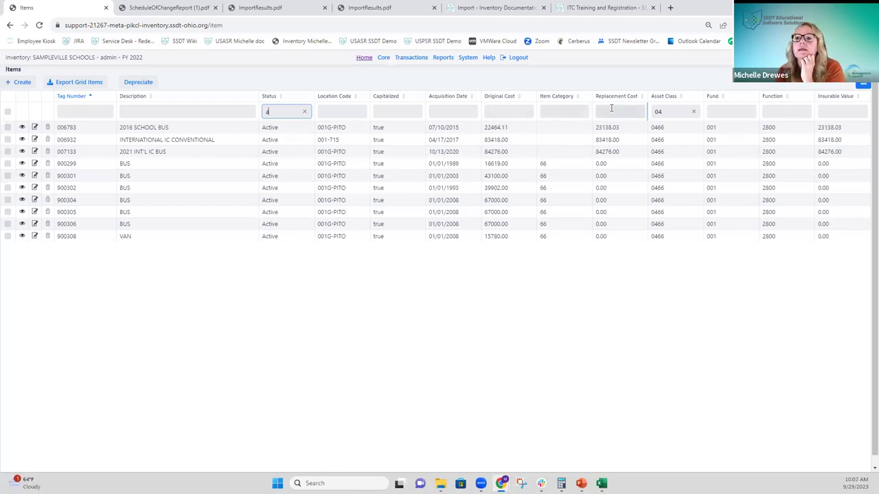
drag(843, 101, 622, 100)
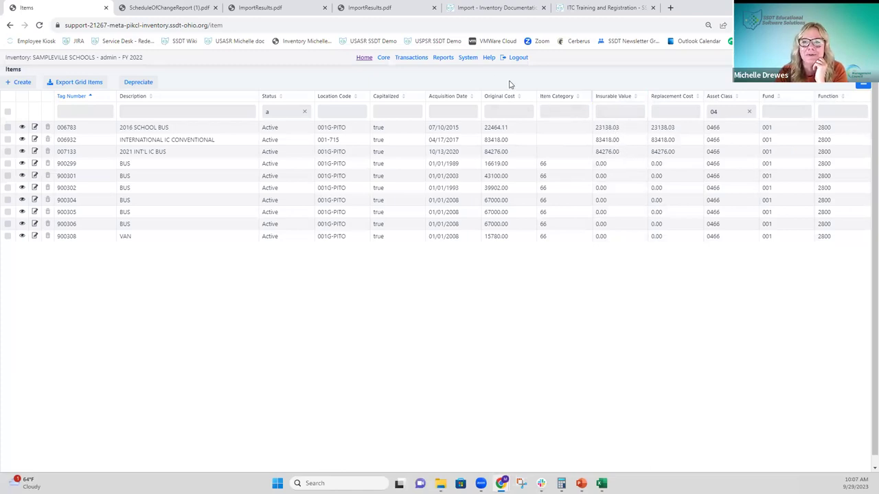
Step: Open the inventory Import page and upload vehicle Export.csv from Downloads
mouse_move(483, 60)
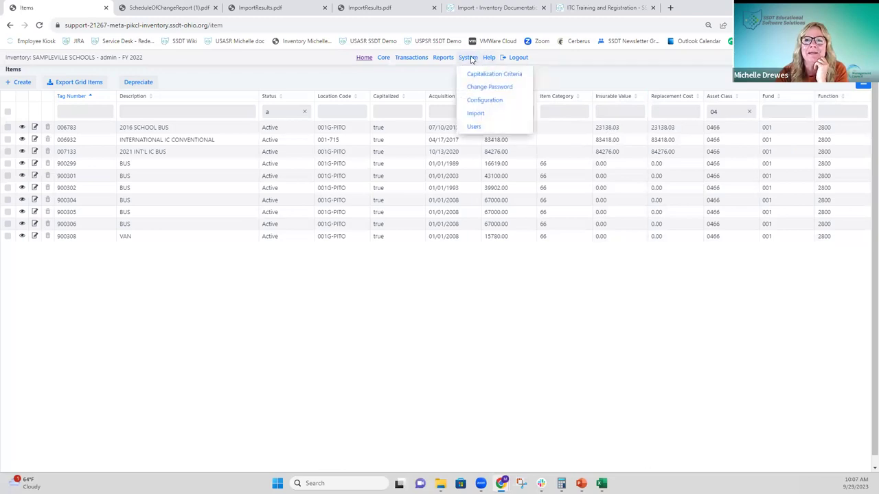
click(479, 115)
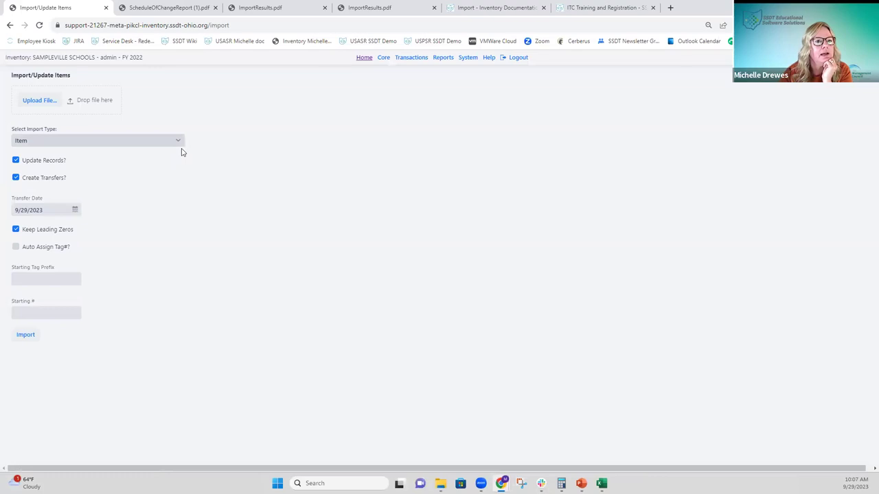
click(32, 102)
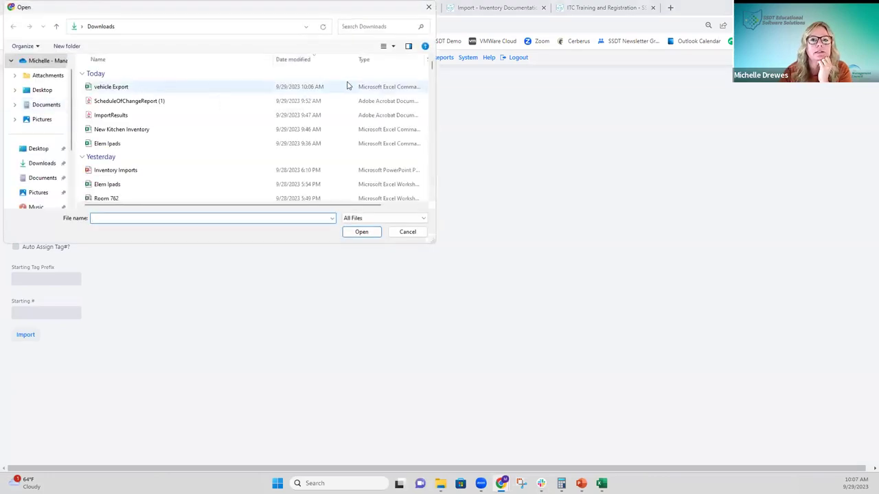
click(149, 89)
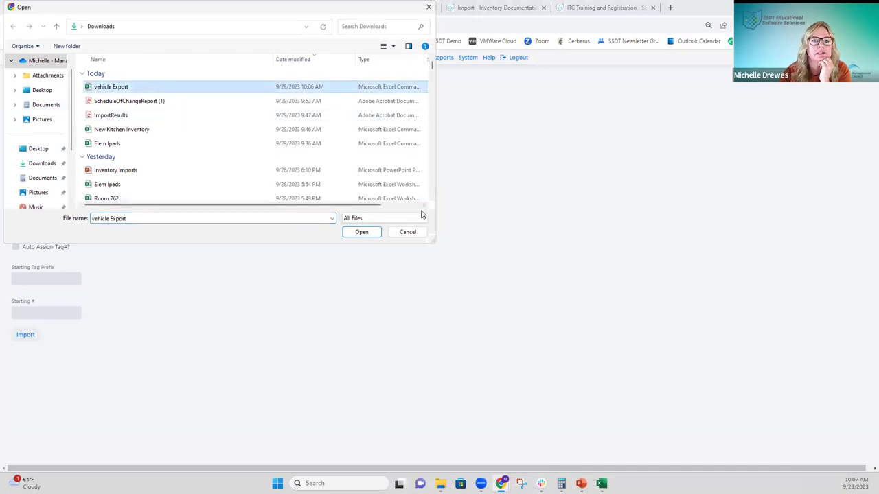
click(359, 234)
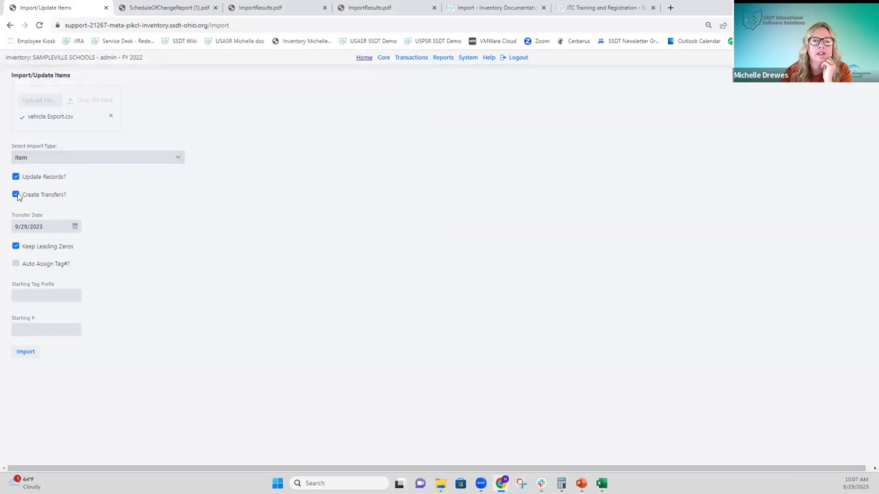
Step: Turn off Create Transfers, run the Item import, then save the import results PDF and open it
click(16, 195)
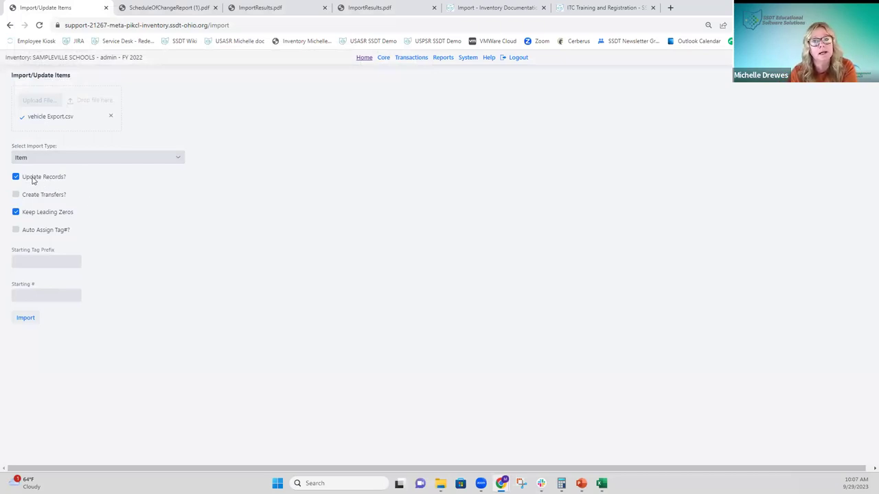
click(25, 319)
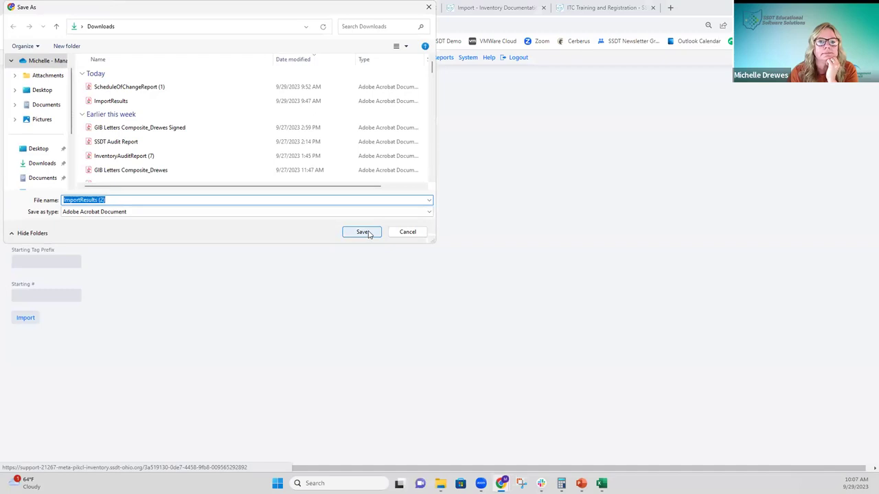
click(361, 232)
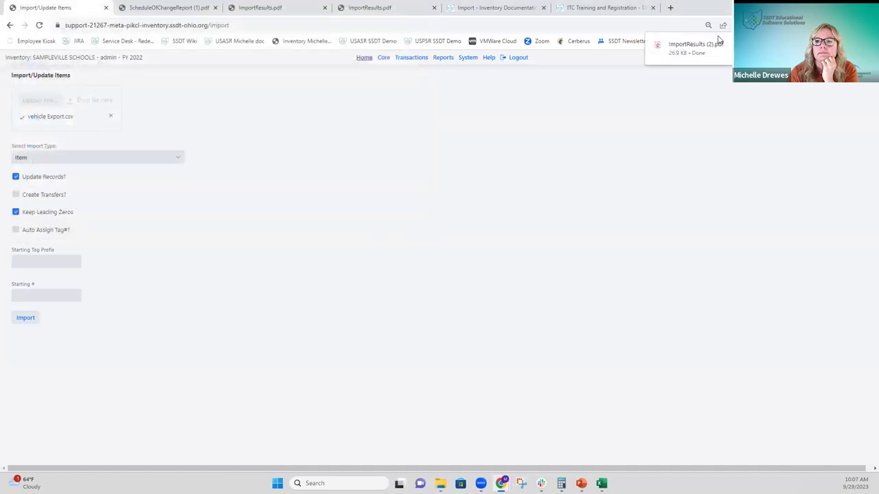
click(717, 44)
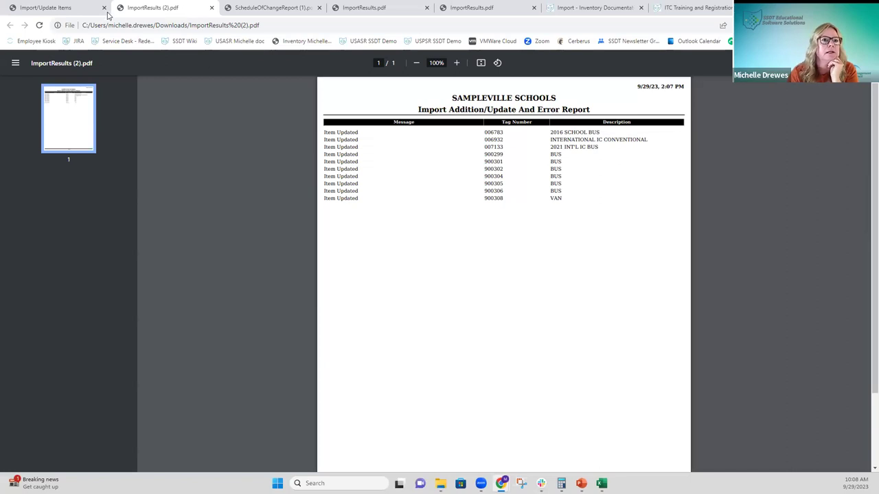
Step: Return to the Items grid, consult the vehicle Export spreadsheet, and filter the grid by tag number 006783 to check its values
click(83, 11)
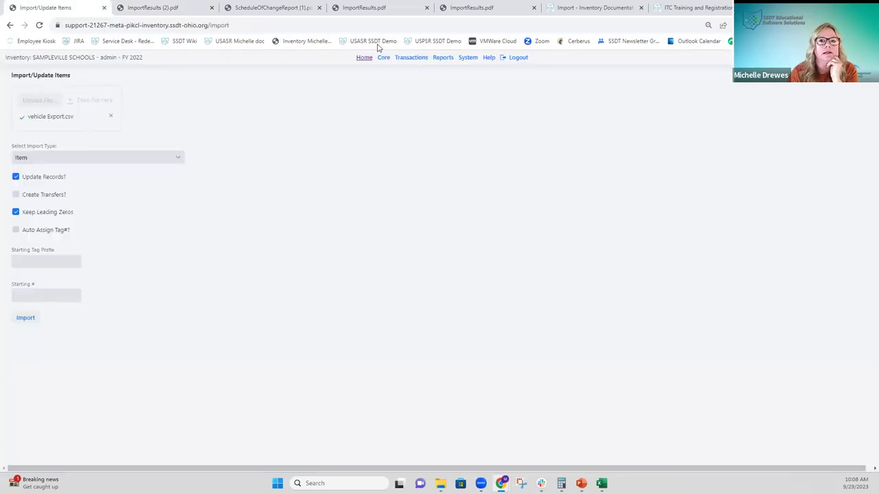
click(405, 58)
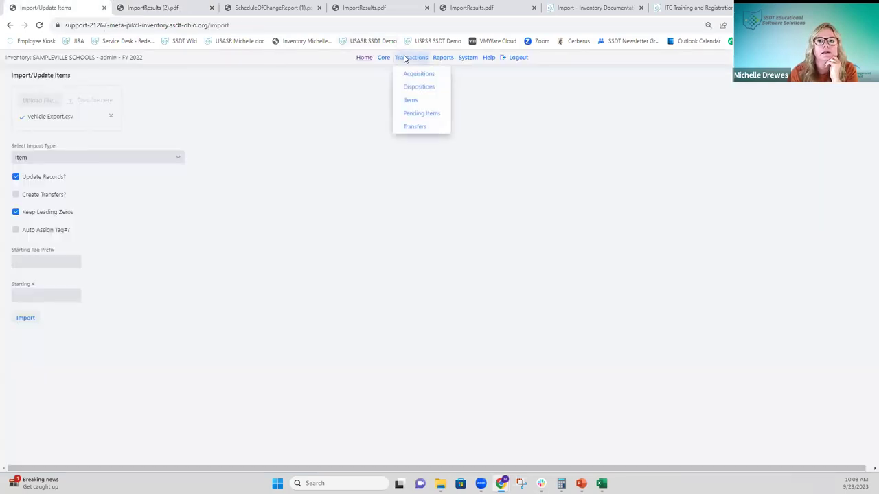
click(410, 100)
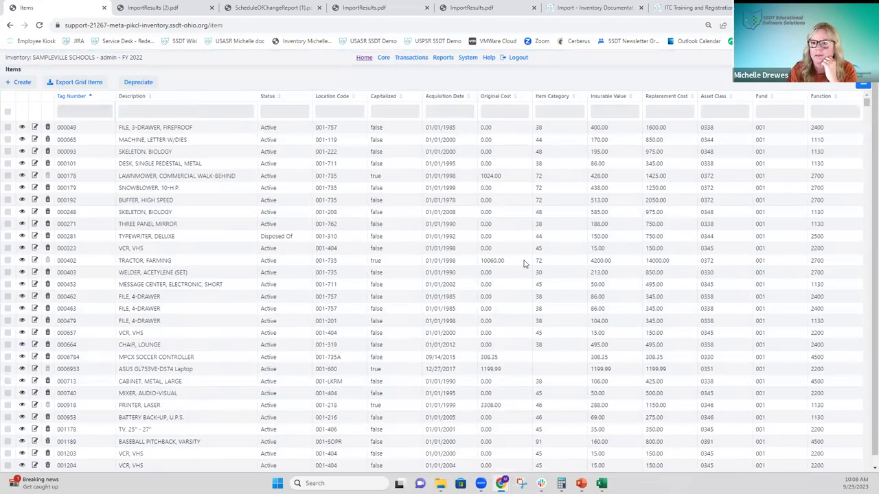
mouse_move(602, 484)
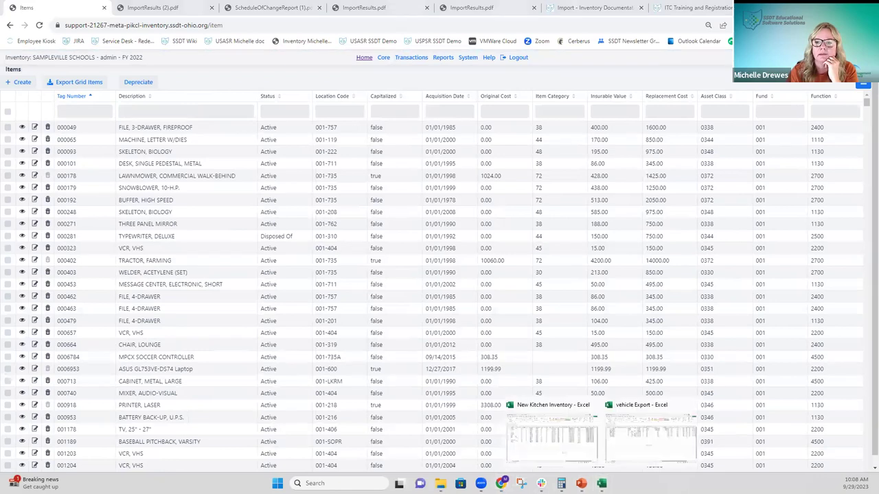
click(625, 465)
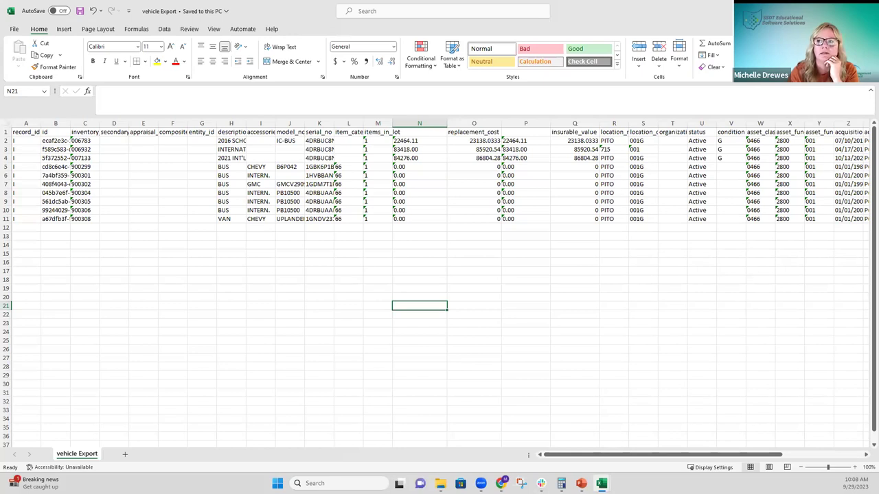
key(alt+Tab)
click(85, 114)
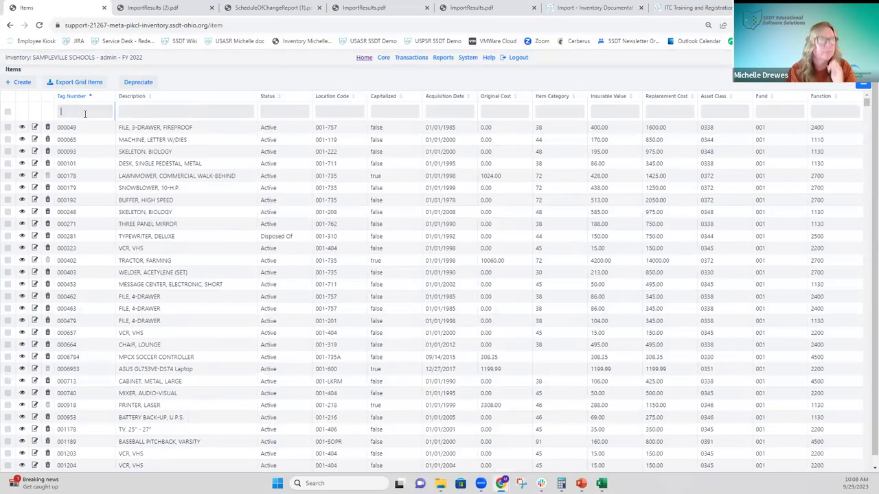
text(006783)
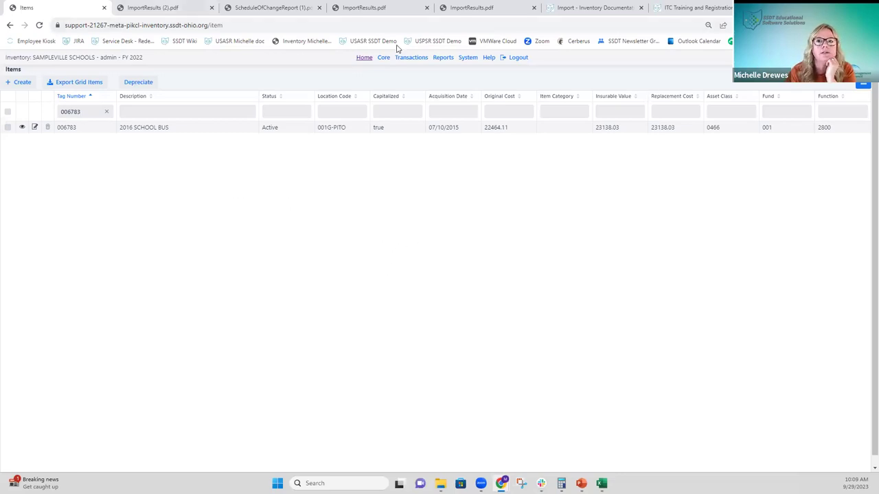
Step: Open the Audit Report options and set both the start date and stop date to 9/29/2023
click(445, 57)
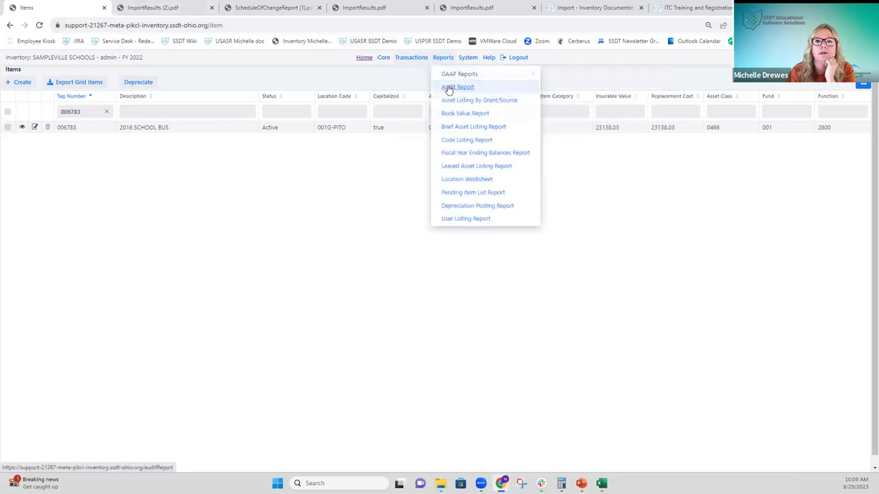
click(447, 87)
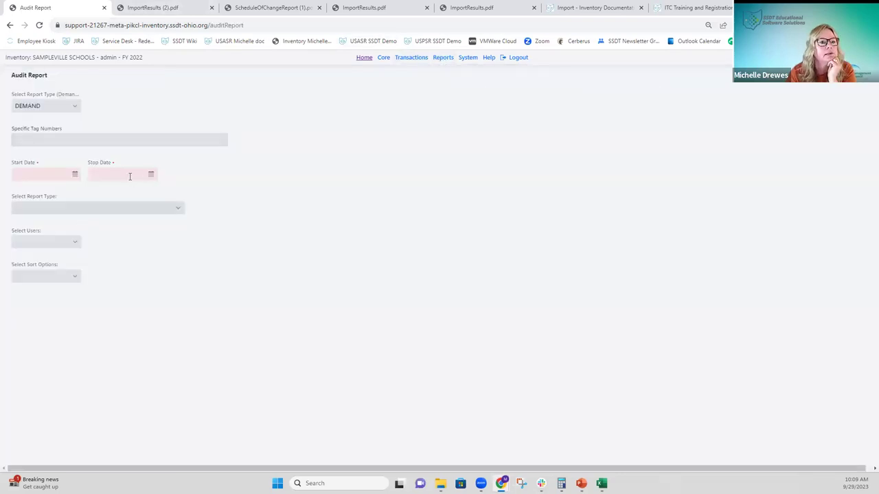
click(53, 171)
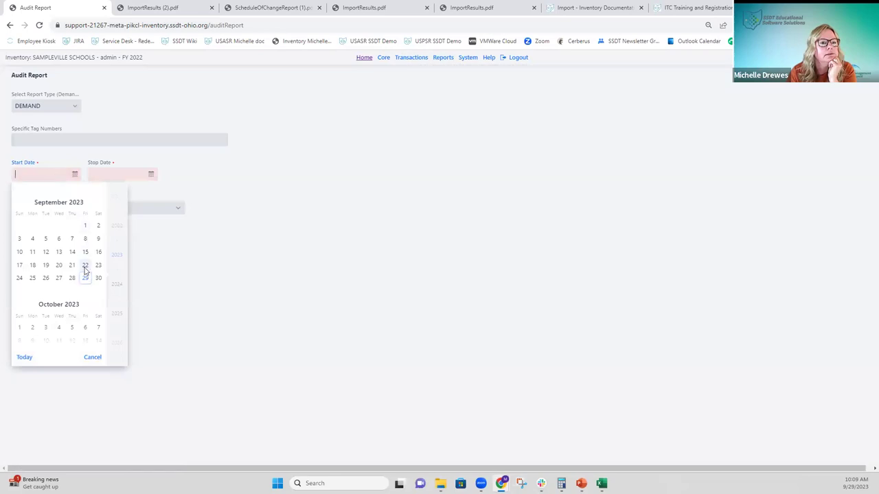
click(85, 279)
click(116, 172)
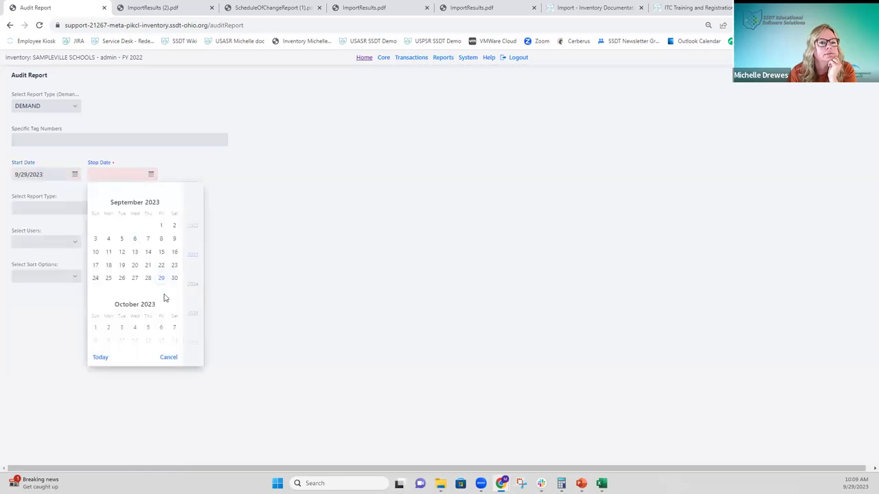
click(161, 278)
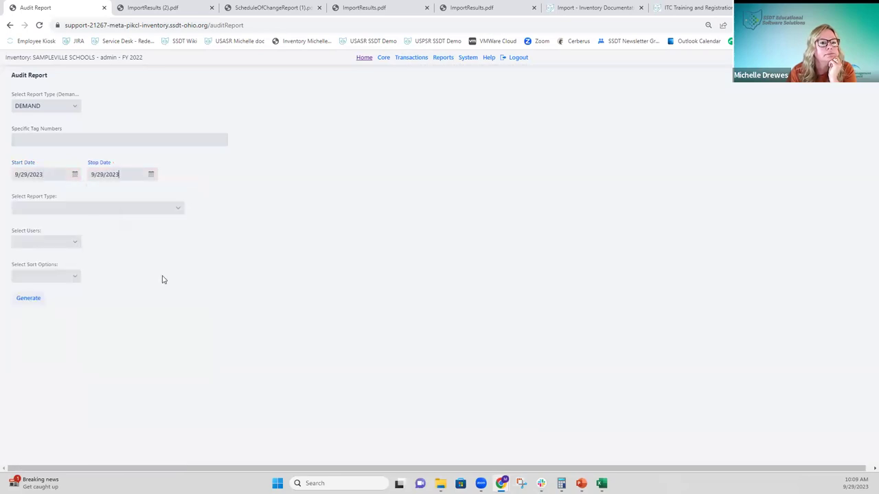
Step: Generate the audit report, save the PDF to Downloads, and open it to examine the logged item changes
click(36, 302)
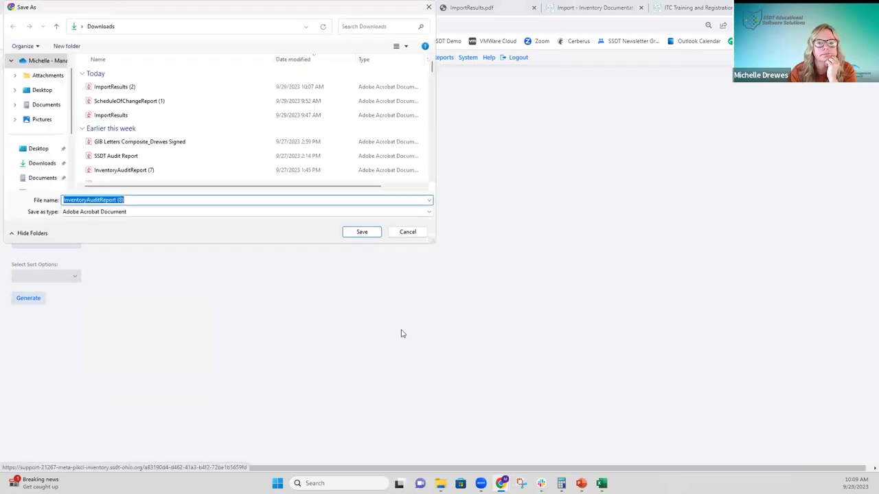
click(362, 232)
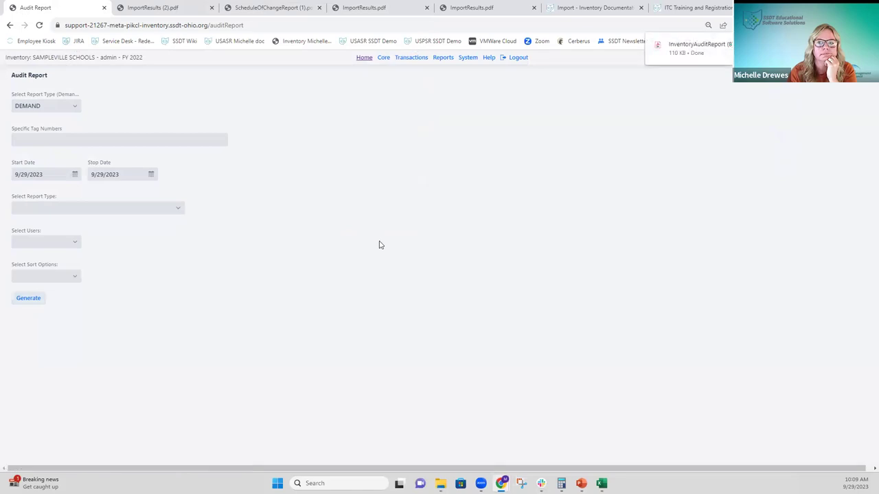
click(685, 44)
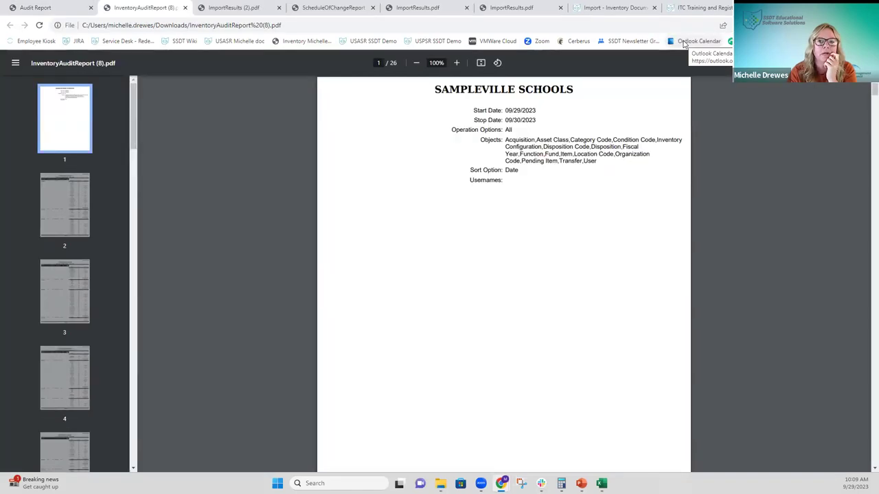
scroll(469, 227, down, 4)
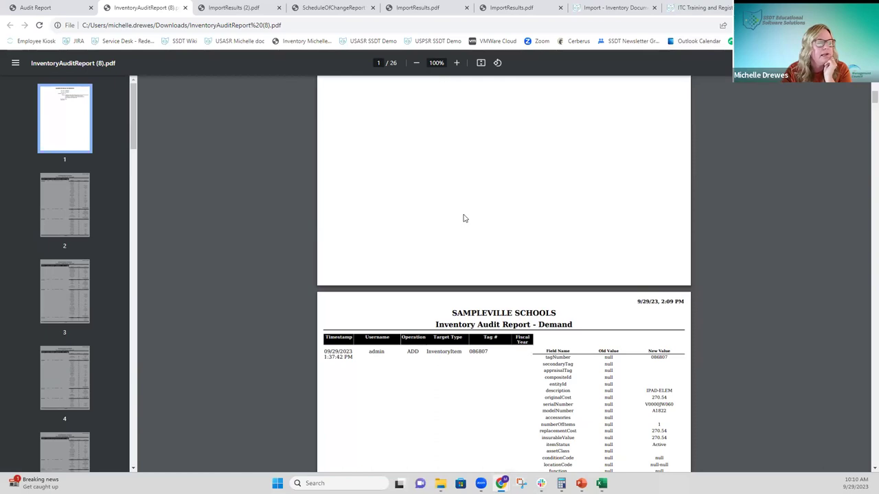
Step: Search the audit report PDF for "replacement" and step through the matches to look for the updated vehicle items
scroll(463, 218, down, 6)
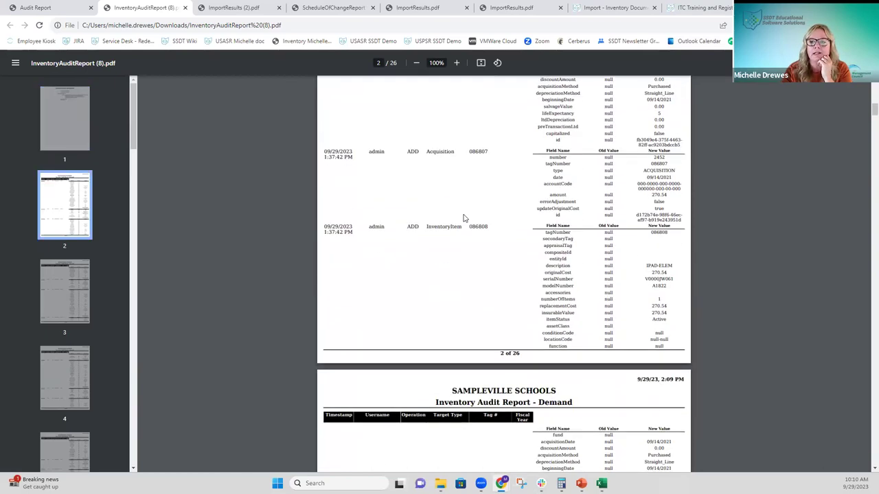
key(ctrl+f)
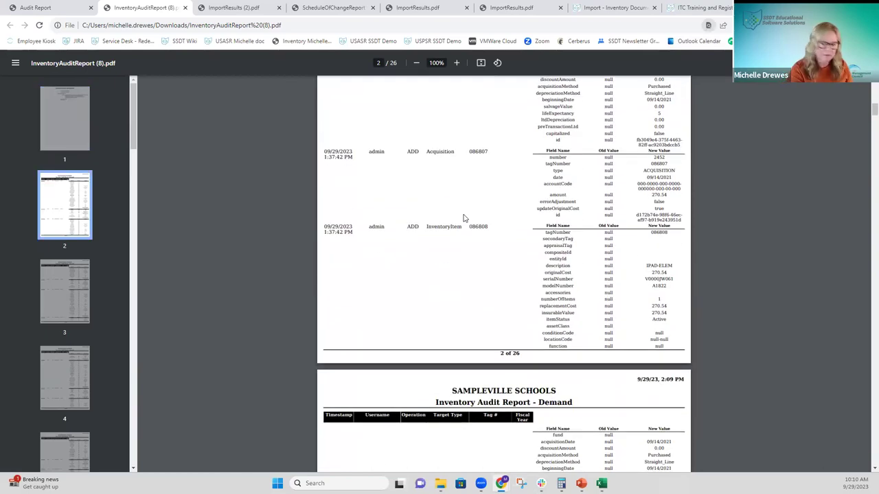
text(re)
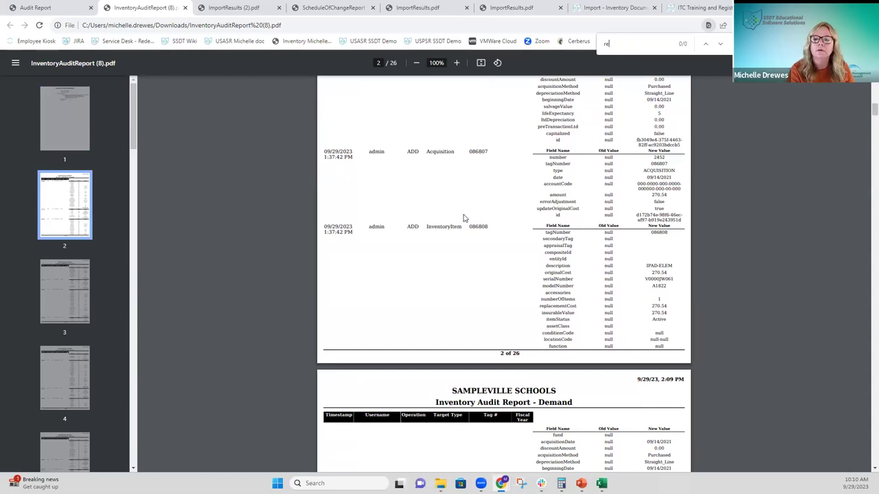
text(placement)
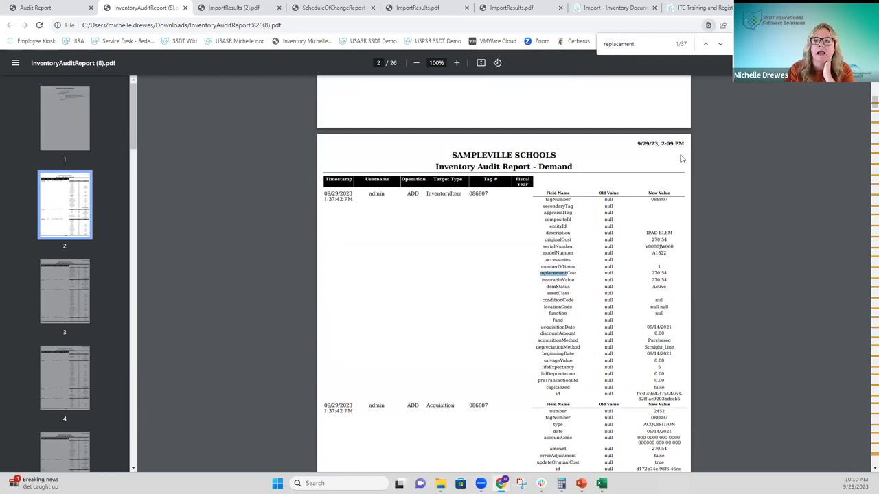
click(720, 44)
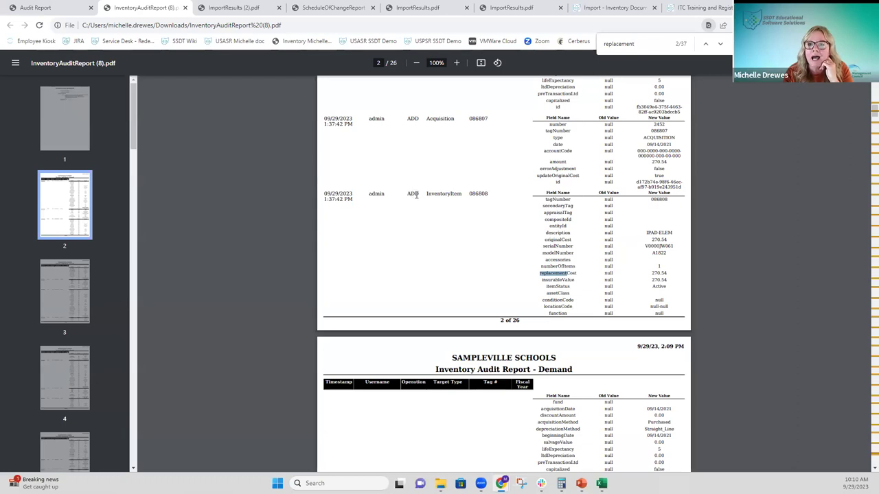
click(720, 44)
click(721, 44)
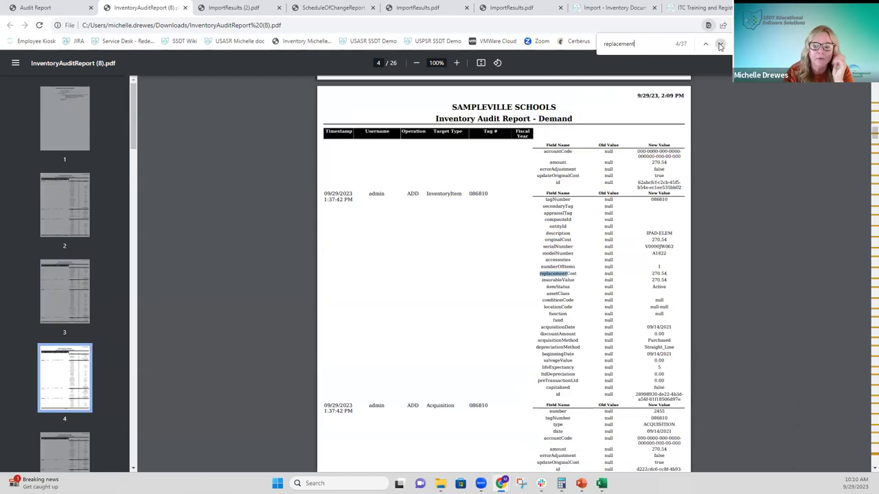
click(720, 44)
click(720, 44)
click(720, 44)
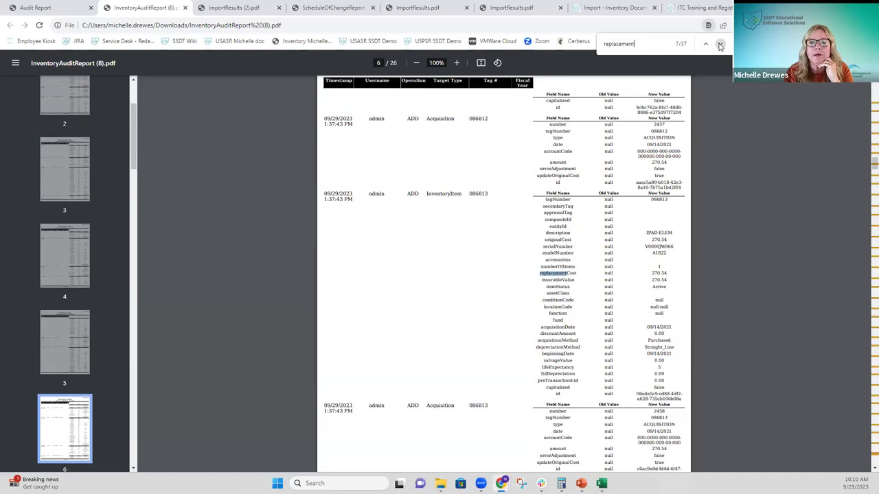
click(721, 44)
click(720, 44)
click(720, 44)
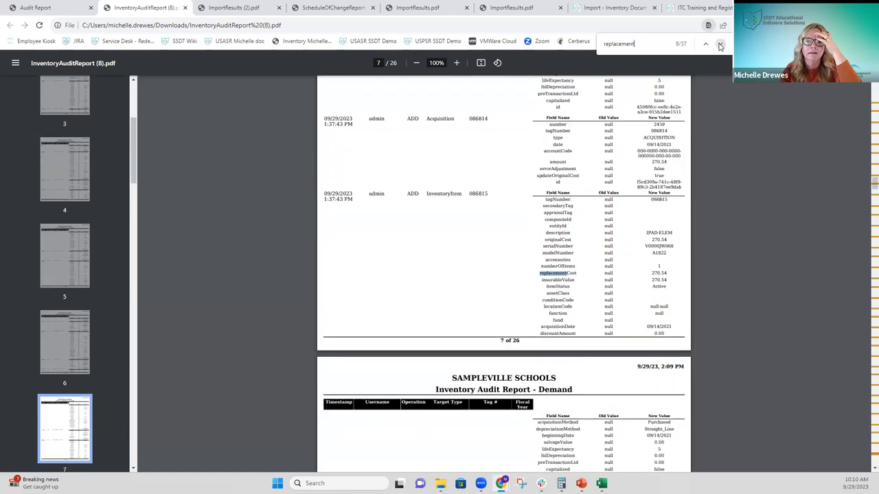
click(720, 44)
click(720, 44)
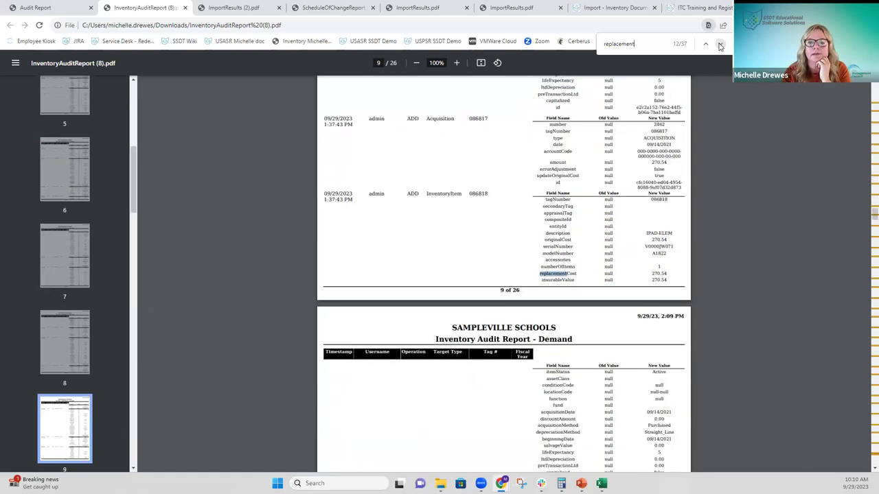
click(720, 44)
click(720, 44)
click(720, 44)
click(720, 44)
click(720, 44)
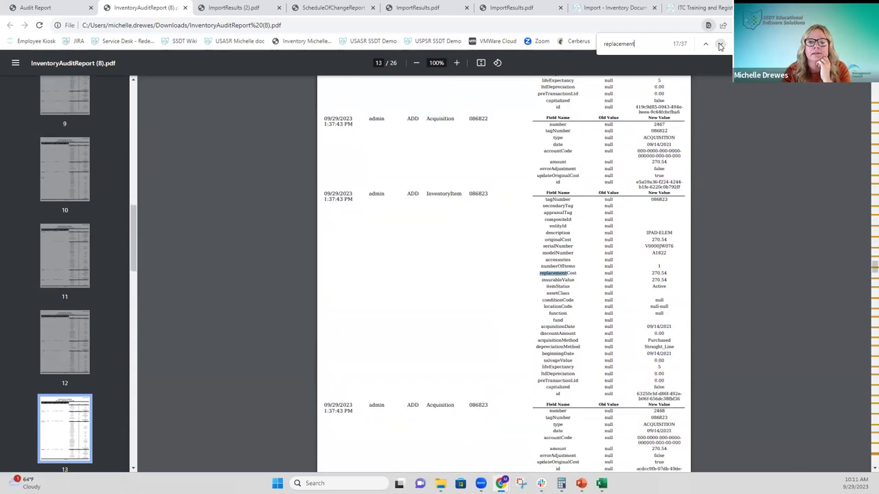
click(720, 44)
Step: Read on through the audit report from page 14 to the modified vehicle items on the last page
scroll(381, 239, down, 4)
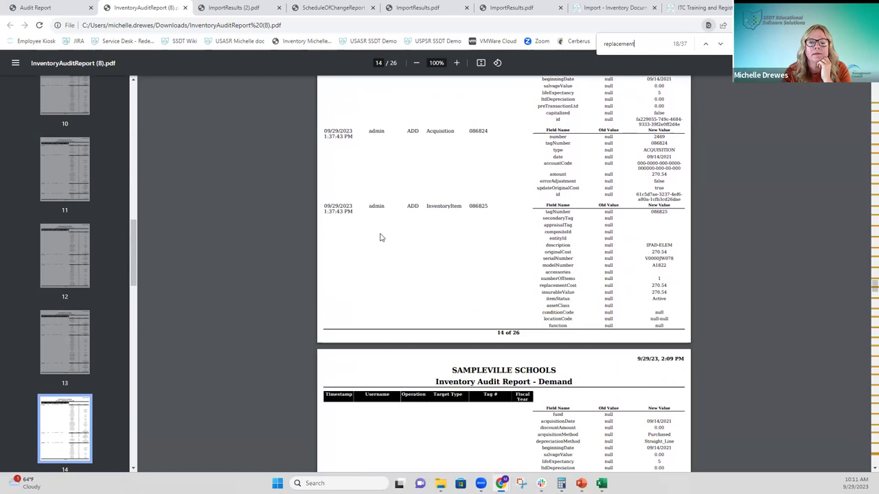
scroll(348, 216, down, 3)
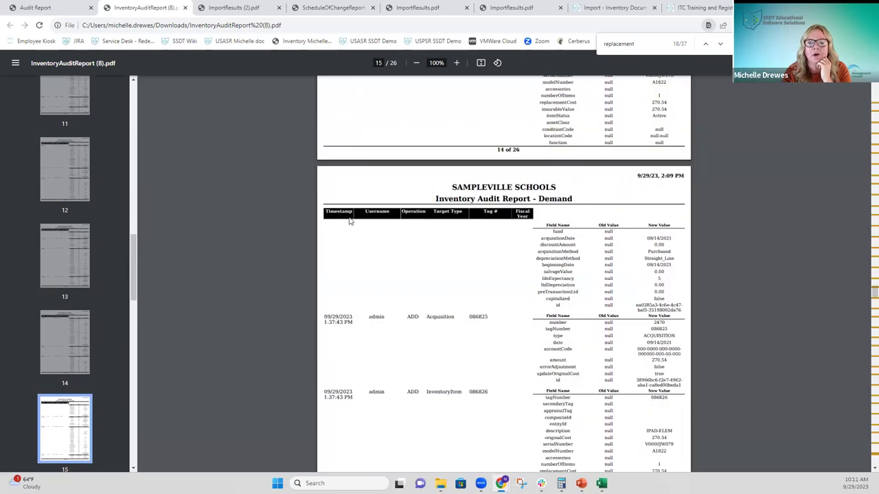
scroll(349, 220, down, 2)
scroll(349, 221, down, 14)
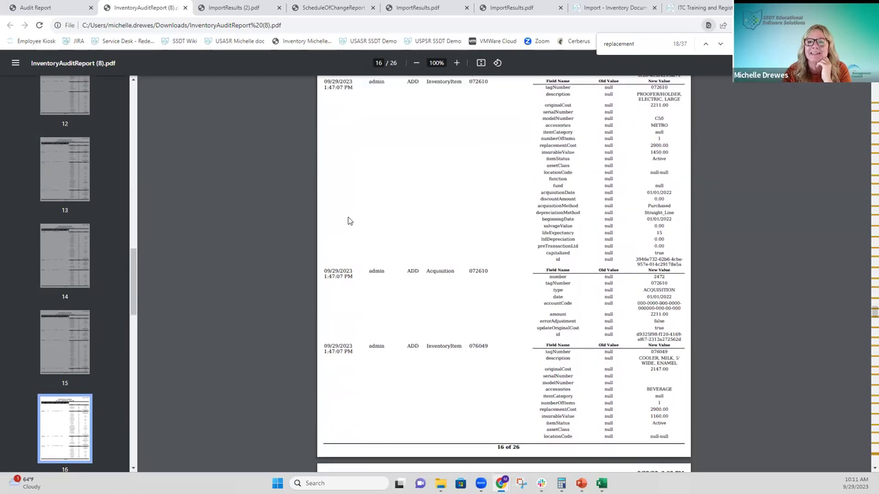
scroll(349, 220, down, 14)
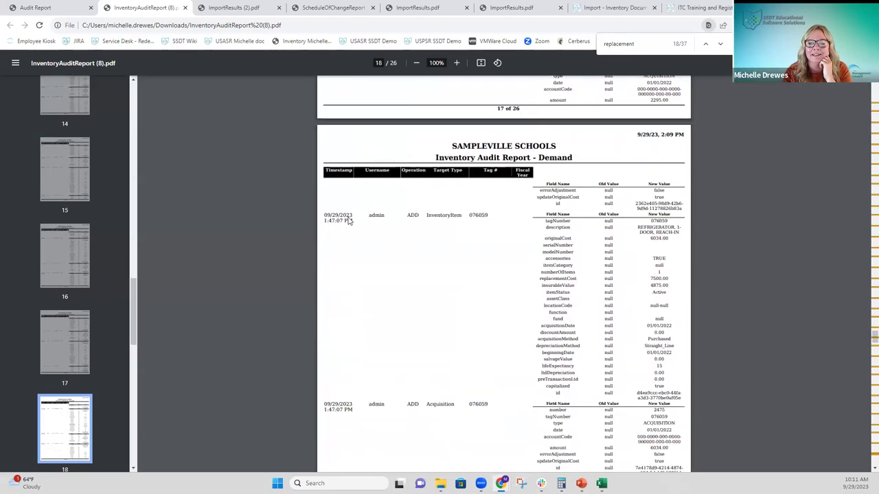
scroll(423, 262, down, 14)
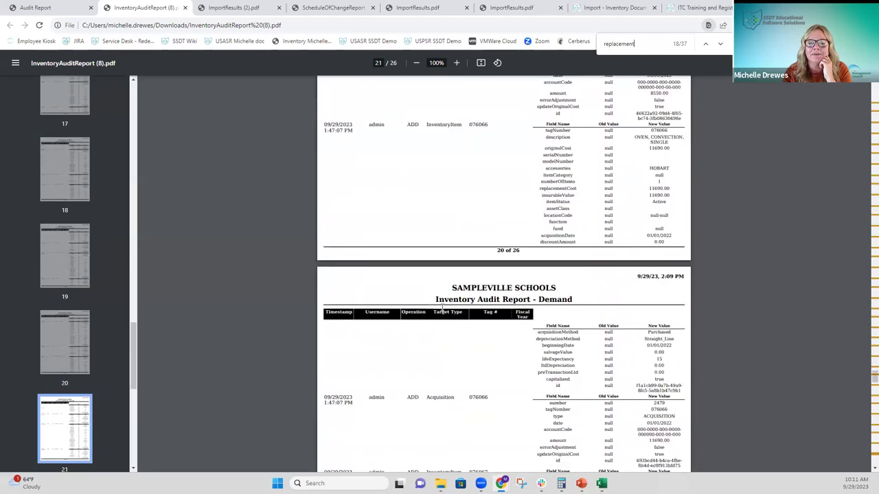
scroll(442, 307, down, 14)
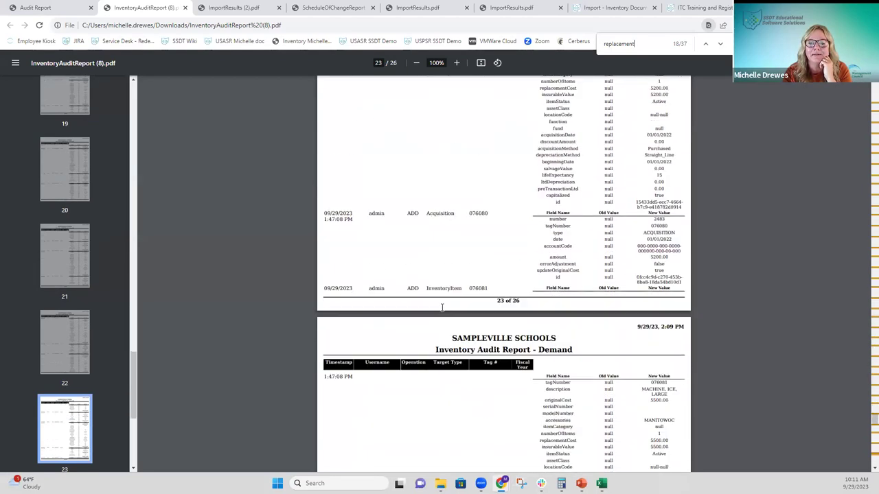
scroll(442, 313, down, 14)
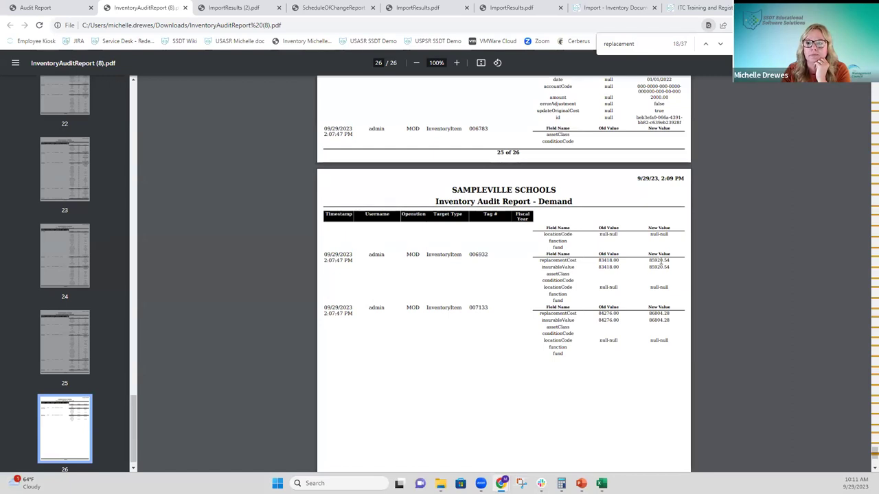
Step: Examine the modified vehicles' old and new replacement and insurable values, and compare them with the added-item entries on page 25
scroll(642, 326, down, 1)
scroll(641, 326, down, 3)
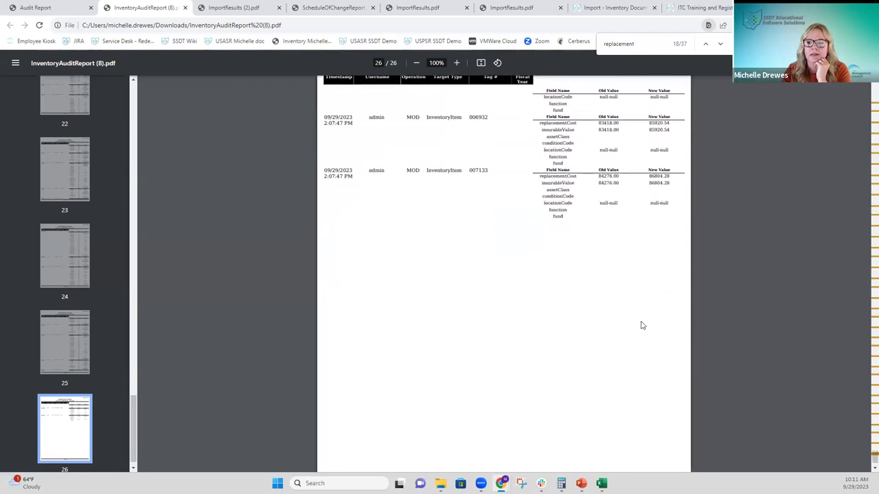
scroll(642, 325, up, 8)
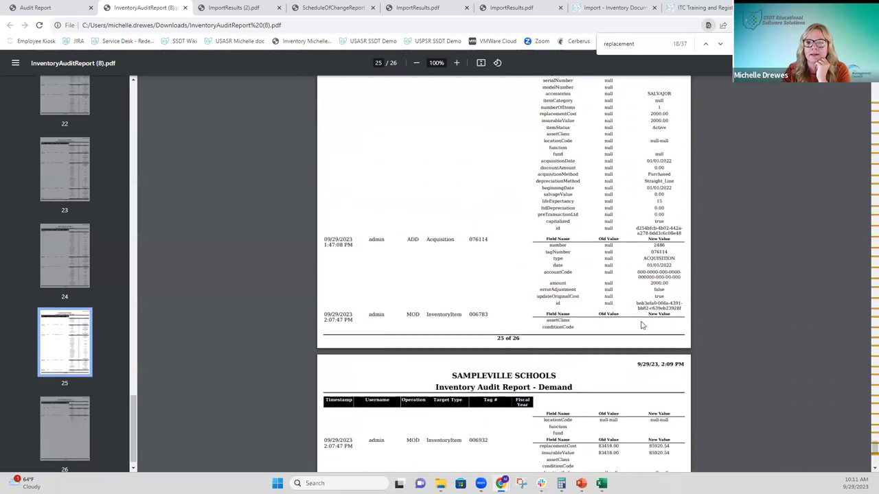
scroll(642, 325, up, 3)
scroll(641, 321, up, 1)
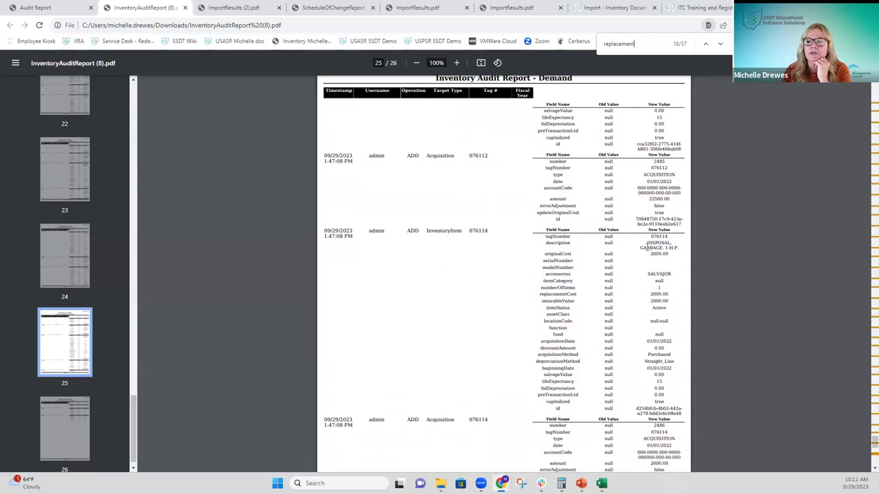
scroll(648, 339, down, 2)
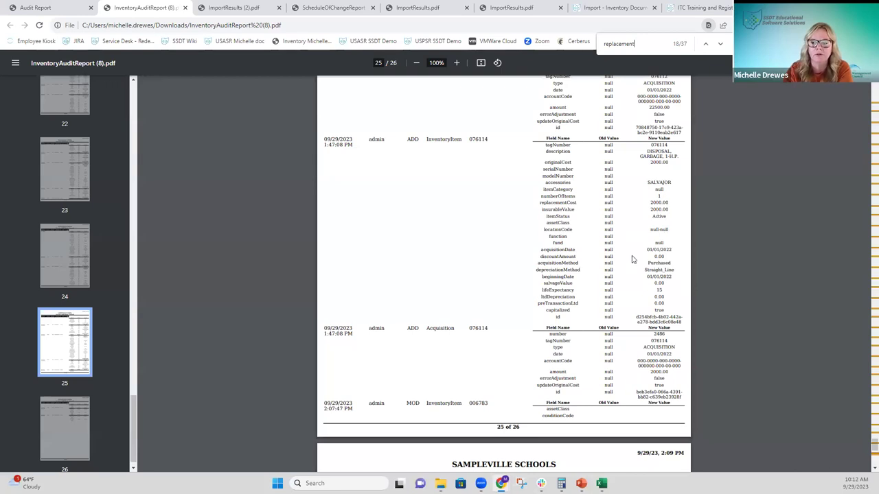
scroll(615, 307, up, 2)
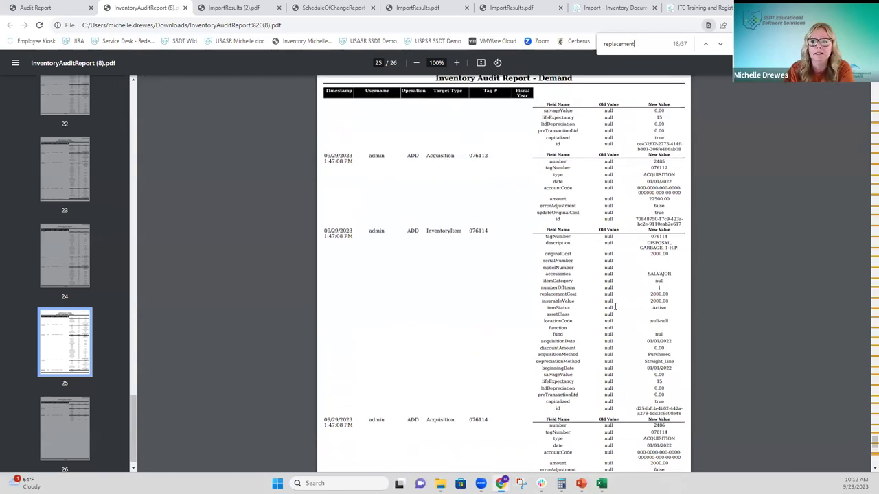
scroll(615, 306, up, 2)
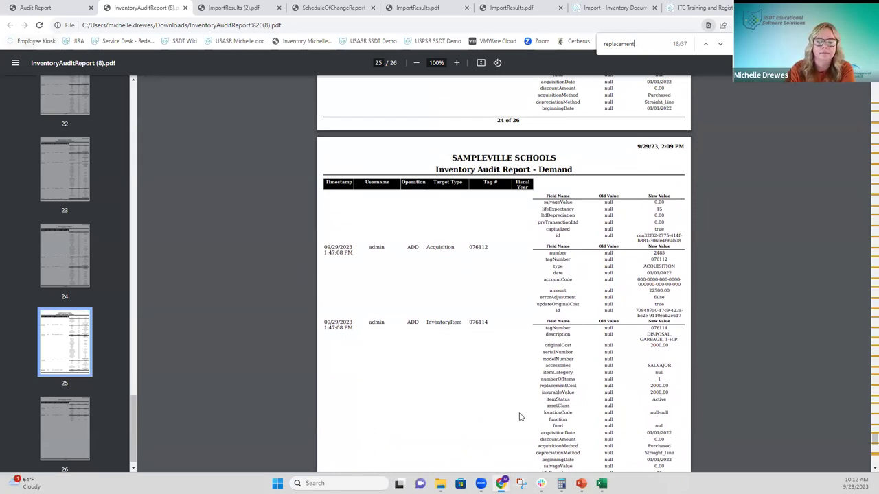
Step: Switch to the Inventory Imports presentation in PowerPoint and advance to the Acquisition Import Type slide
click(580, 483)
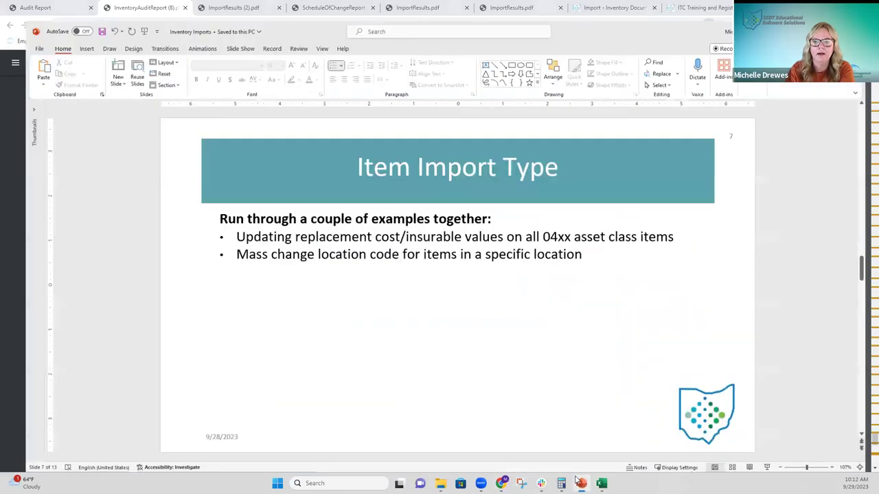
key(Page_Down)
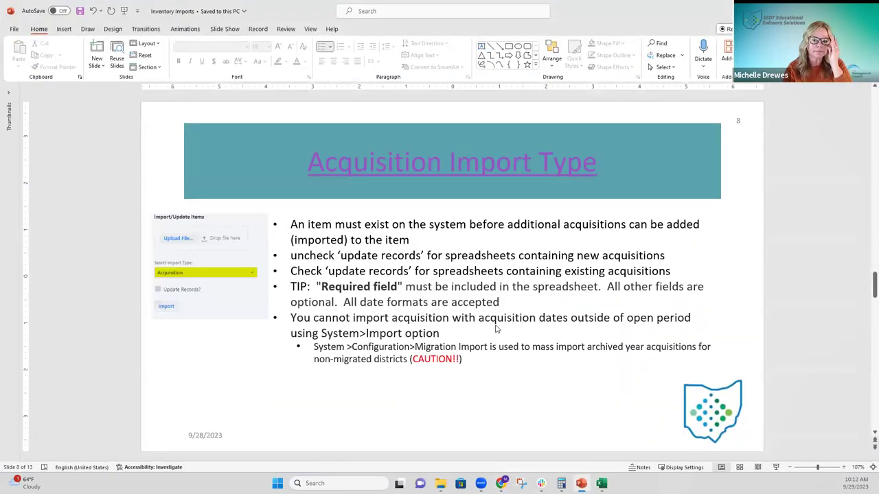
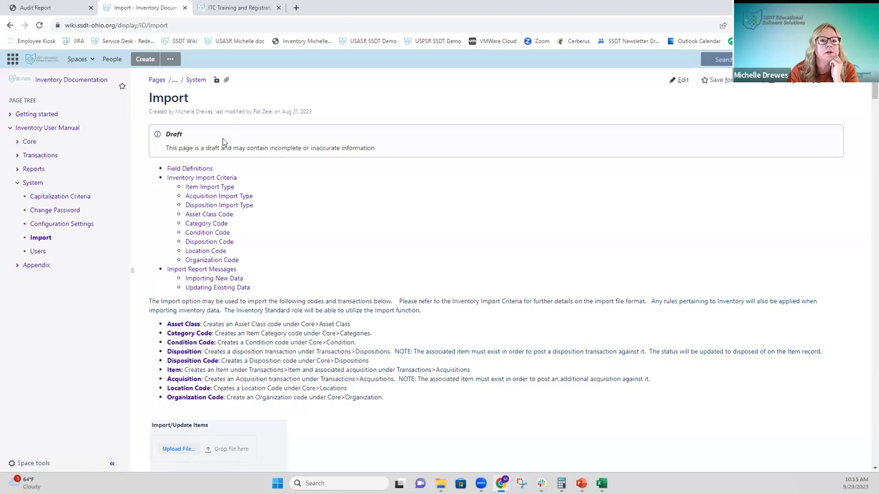
Step: Open the Disposition Import Type section of the Import documentation, and check the Disposition Codes grid in the Inventory application
click(228, 209)
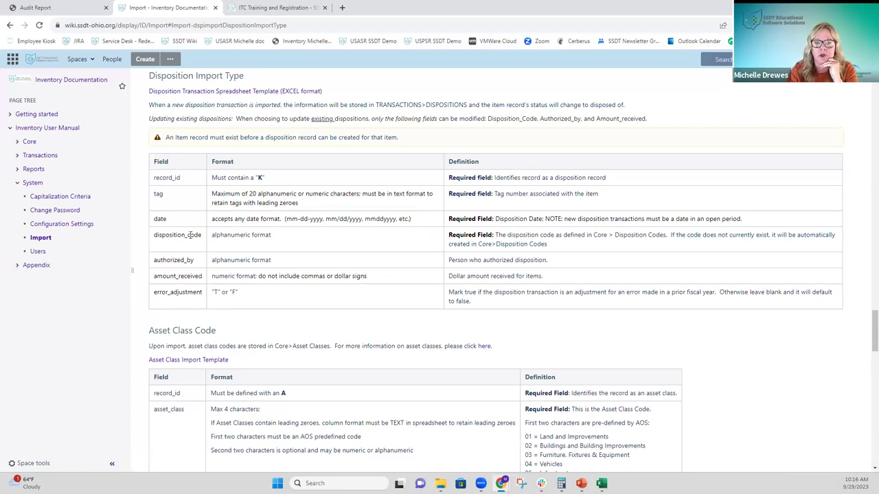
click(75, 8)
click(384, 59)
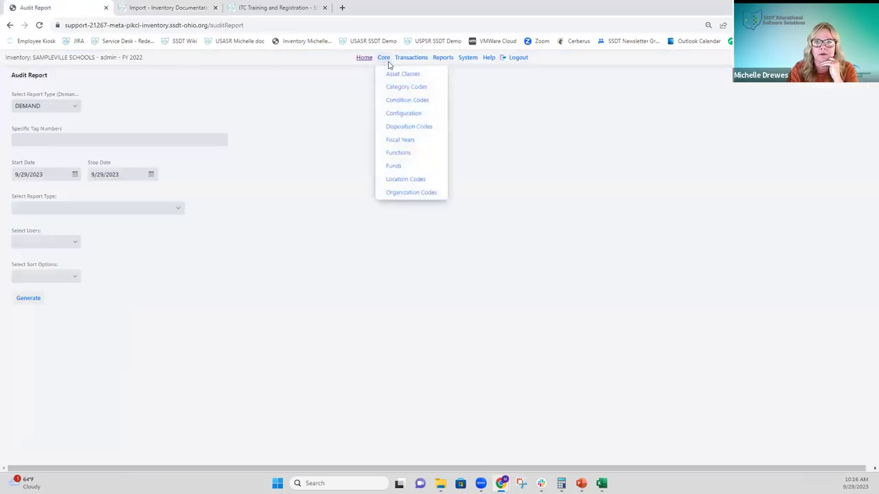
click(396, 128)
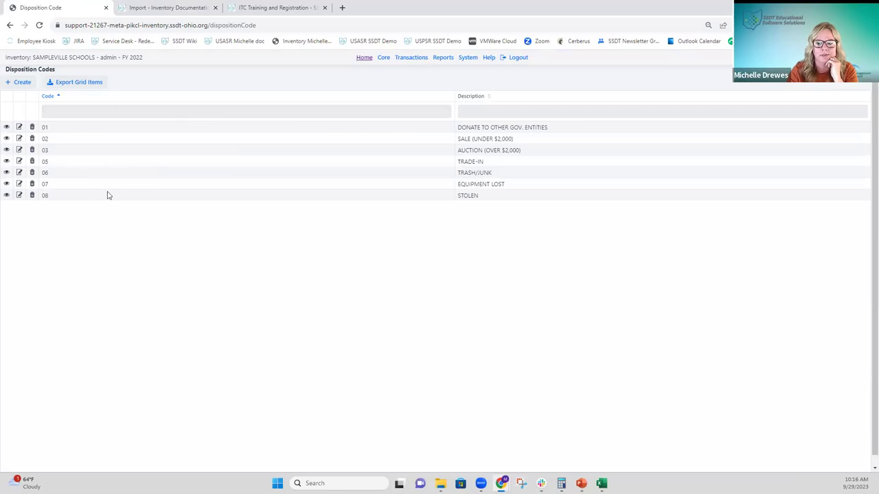
Step: Return to the Import documentation and review the Disposition Import Type field table and the Asset Class Code section below it
mouse_move(612, 472)
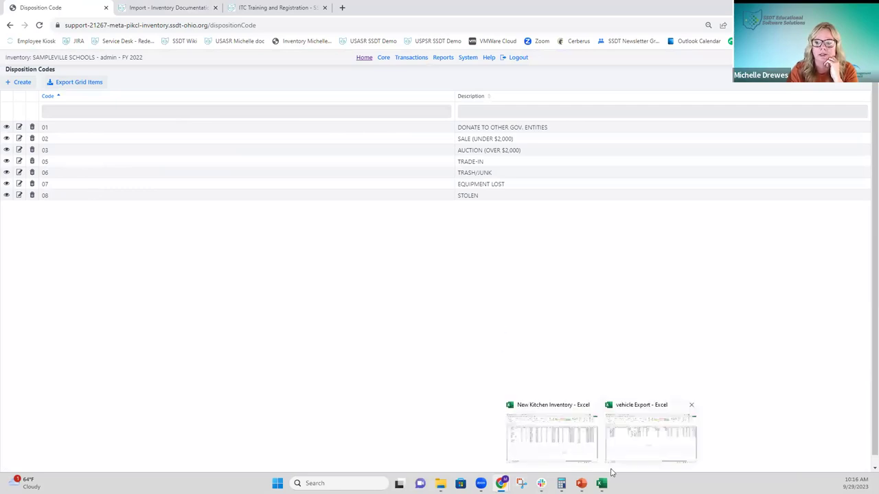
click(197, 11)
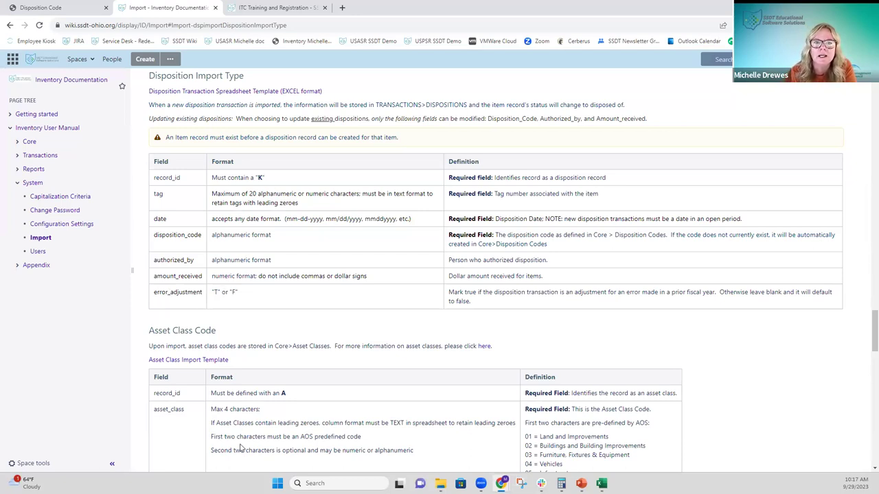
scroll(244, 440, down, 1)
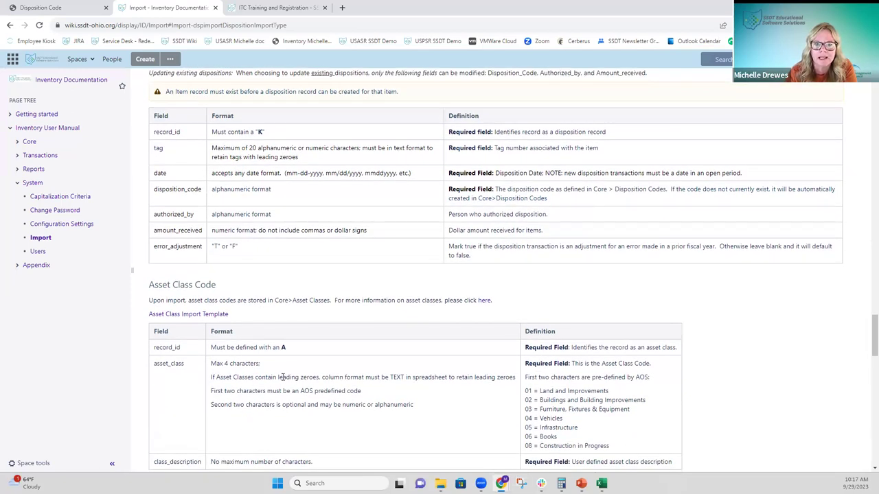
scroll(281, 377, up, 2)
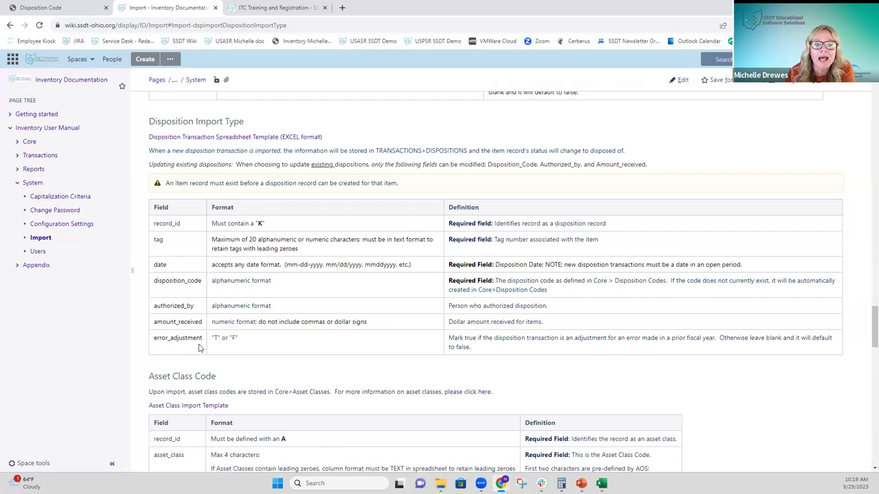
key(super+Tab)
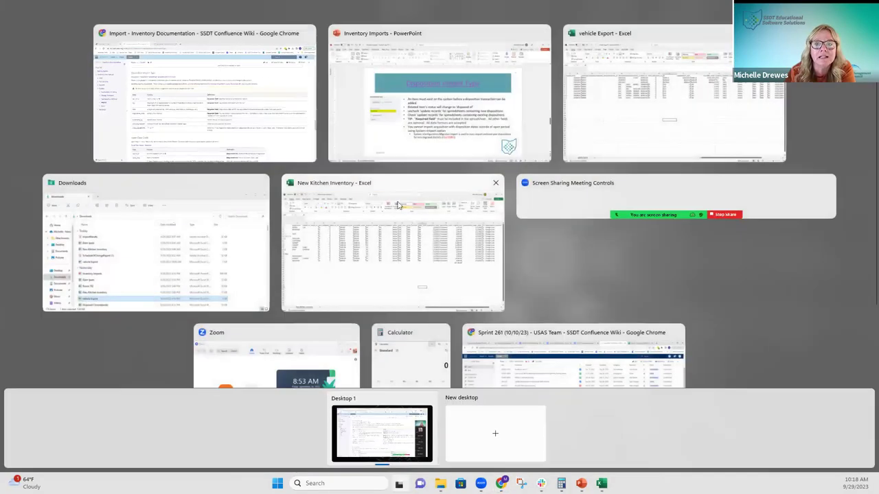
click(261, 72)
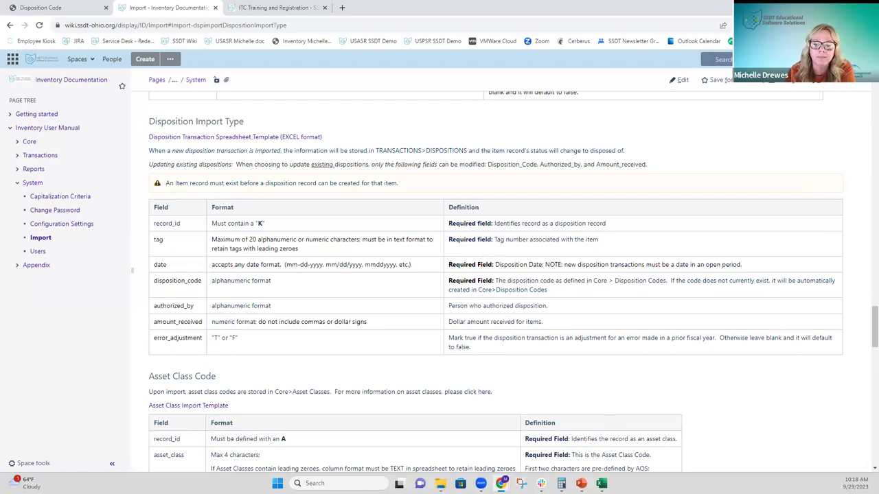
Step: Open the Disposed Chromebooks workbook from the Downloads folder in Excel and compare its columns with the documented Disposition Import Type fields
mouse_move(440, 483)
click(439, 436)
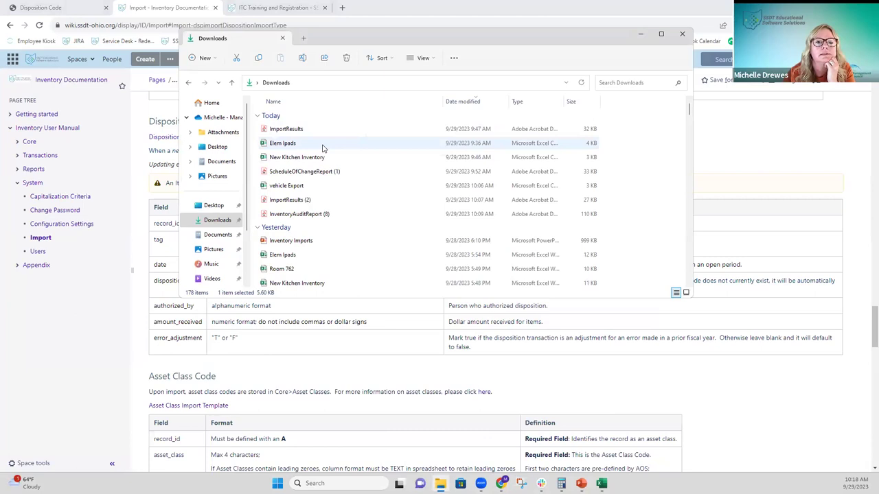
scroll(337, 205, down, 1)
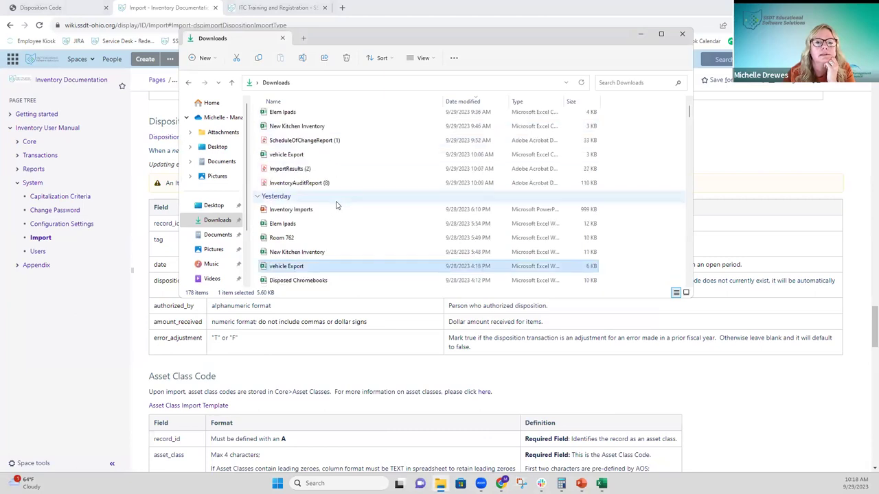
double_click(320, 282)
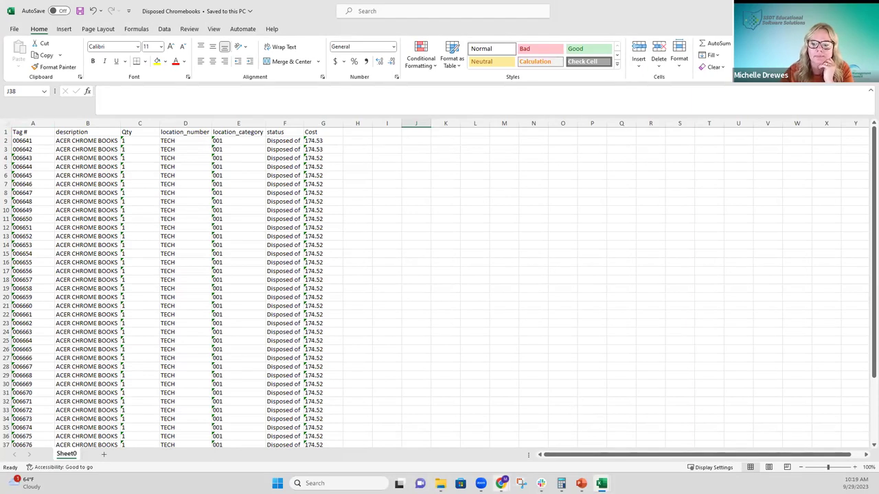
click(501, 483)
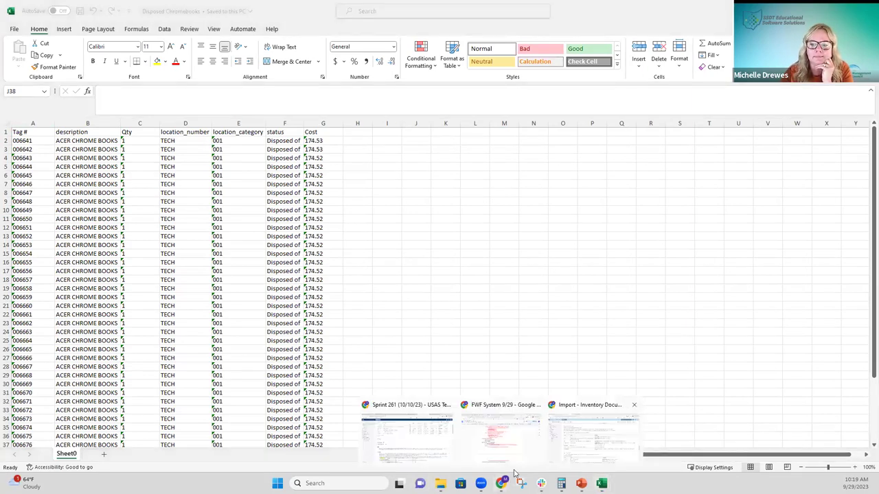
click(591, 429)
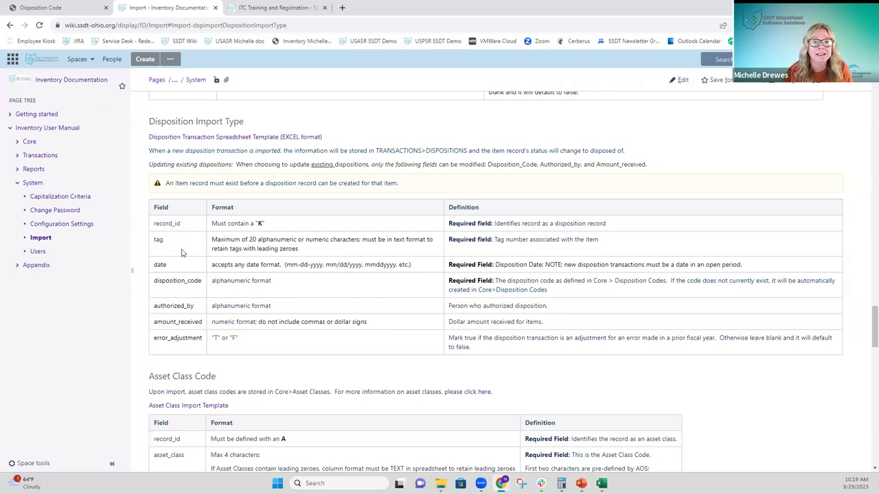
key(alt+Tab)
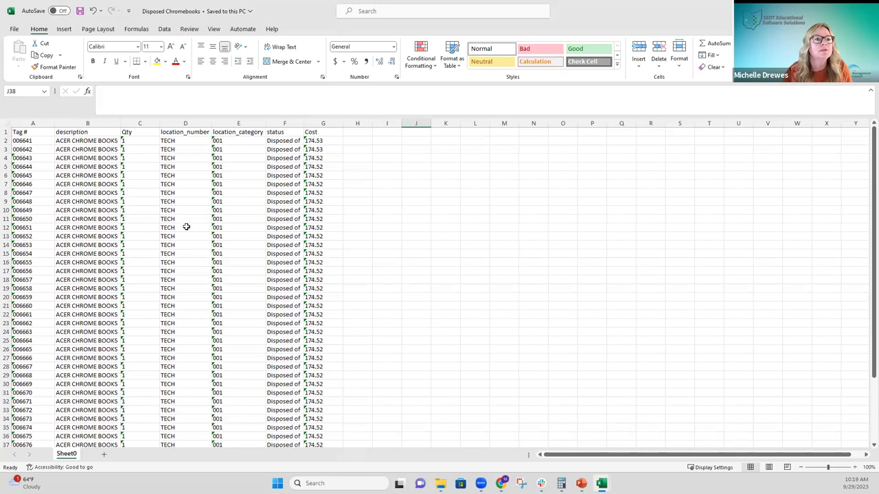
Step: Insert a new column before the Tag # column and give it the header record_id
right_click(30, 118)
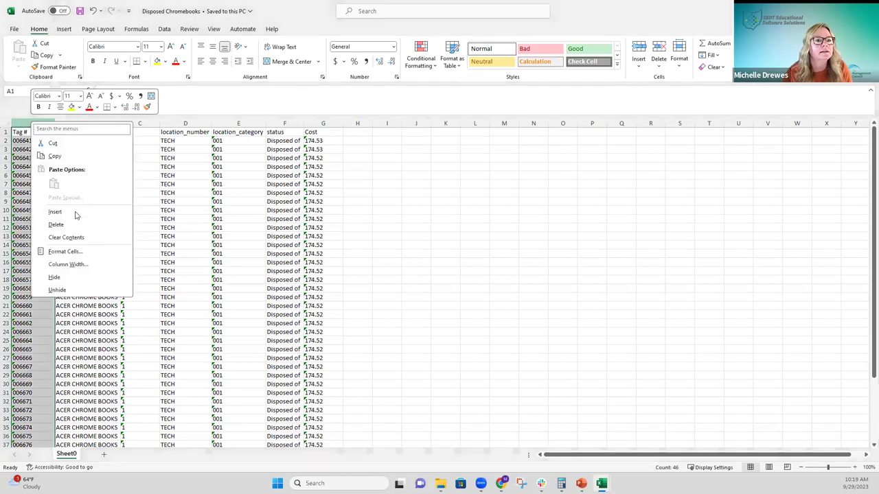
key(Escape)
key(ctrl+shift+plus)
click(26, 132)
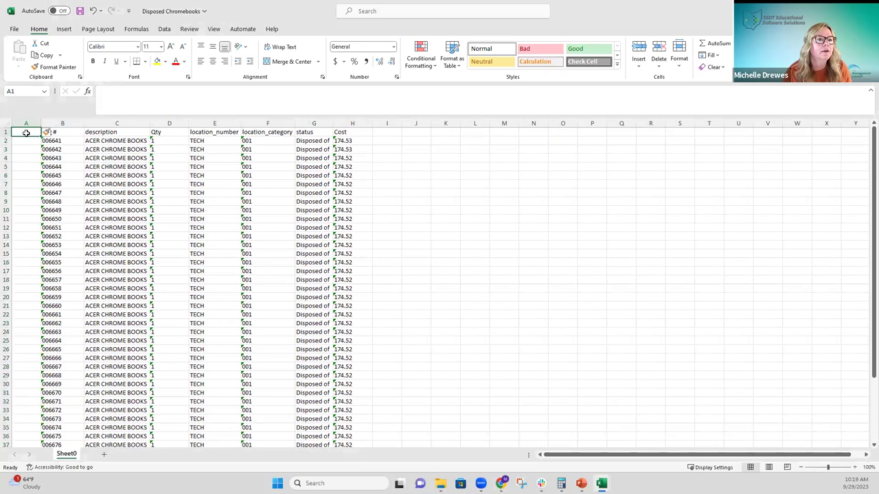
text(record_id)
key(Tab)
Step: Enter K as the record_id of the first item and fill it down through row 46
key(Down)
key(Left)
text(K)
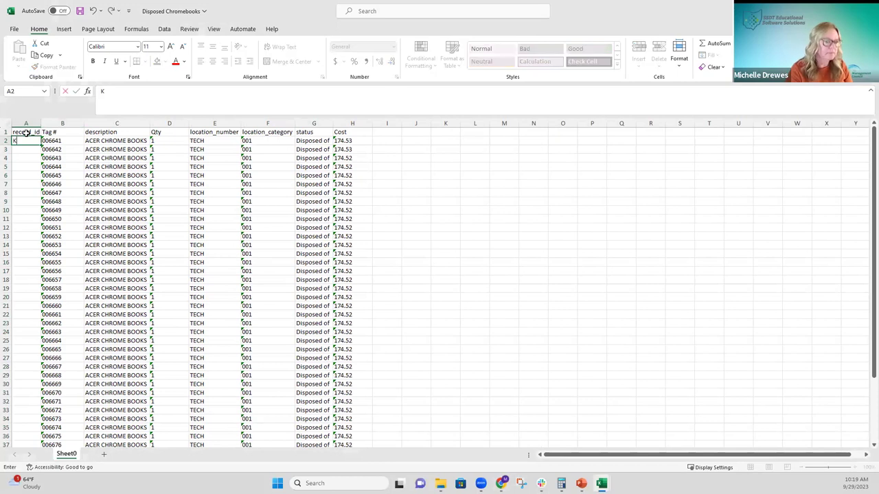
key(Return)
click(26, 142)
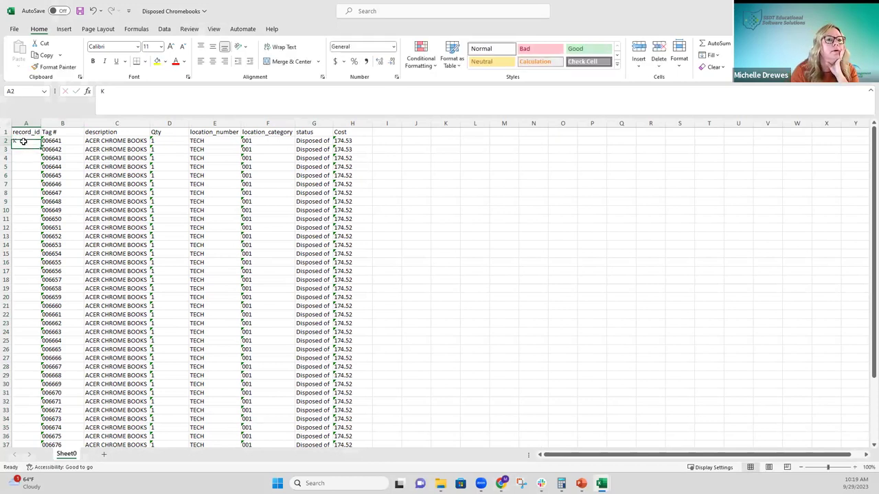
drag(41, 144, 29, 424)
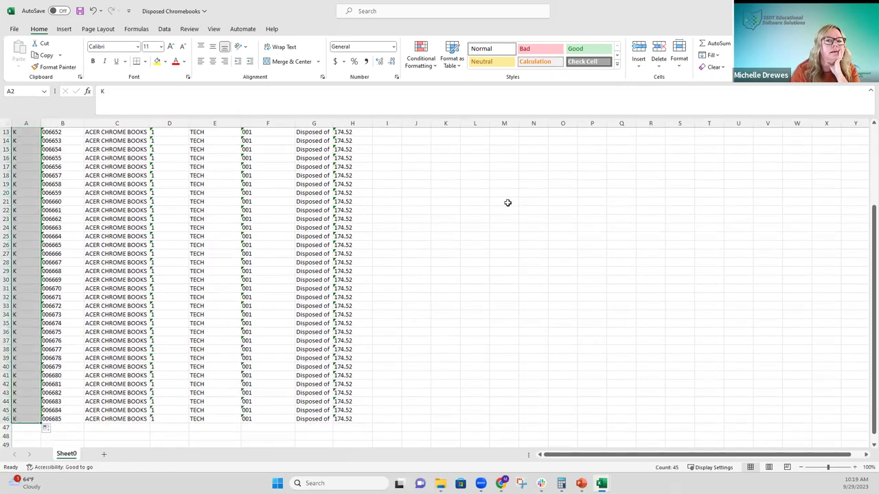
scroll(506, 199, up, 4)
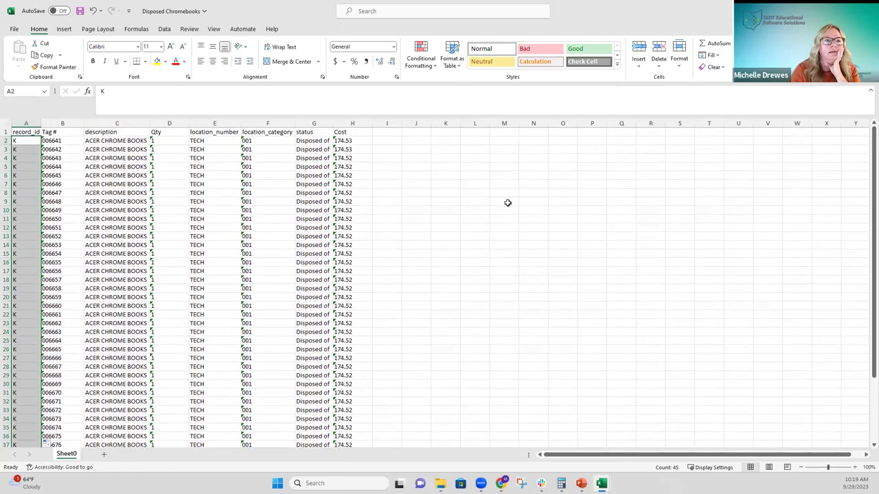
Step: Shorten the Tag # column header to Tag
click(67, 133)
click(122, 90)
key(BackSpace)
key(BackSpace)
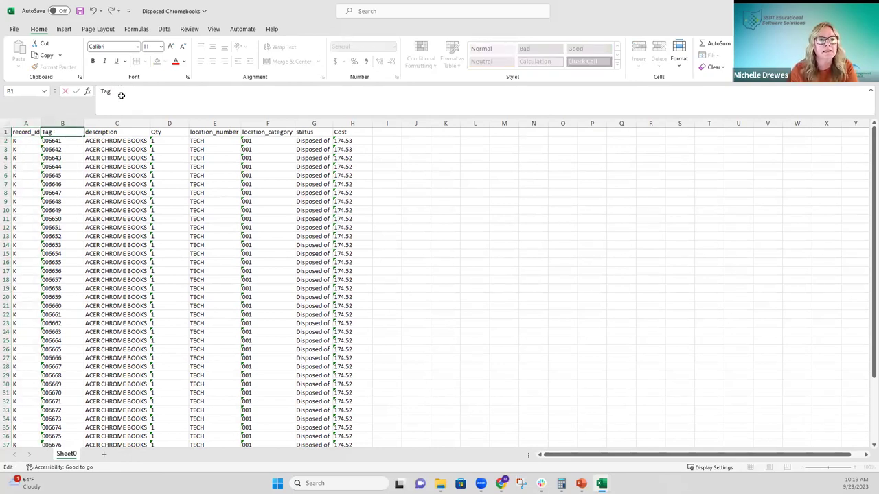
click(117, 234)
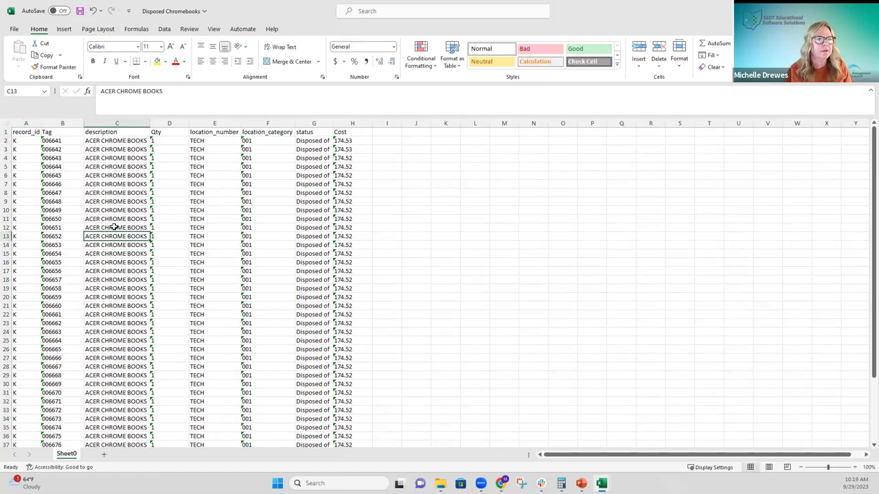
Step: Check the next required disposition field in the Import documentation and rename the description column header as date
key(alt+Tab)
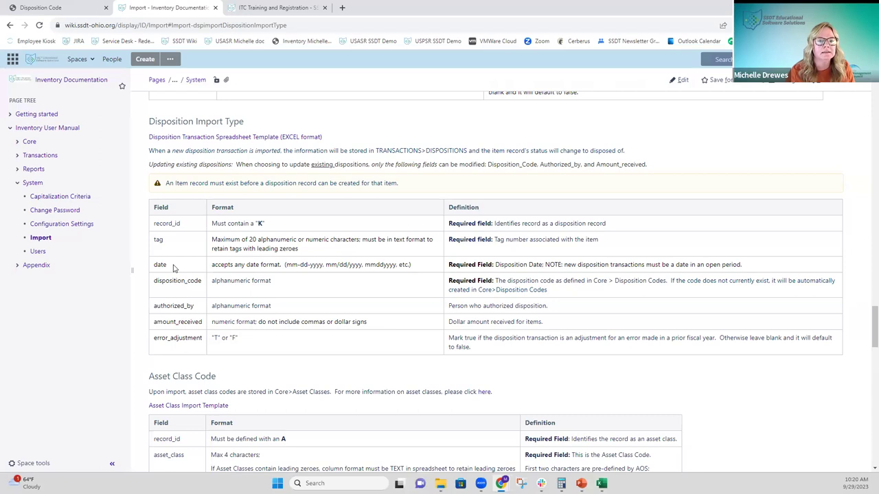
key(alt+Tab)
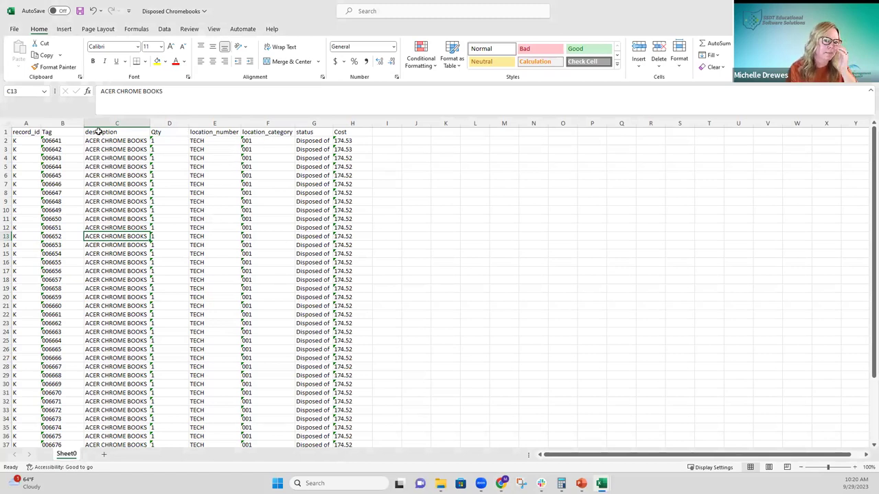
key(alt+Tab)
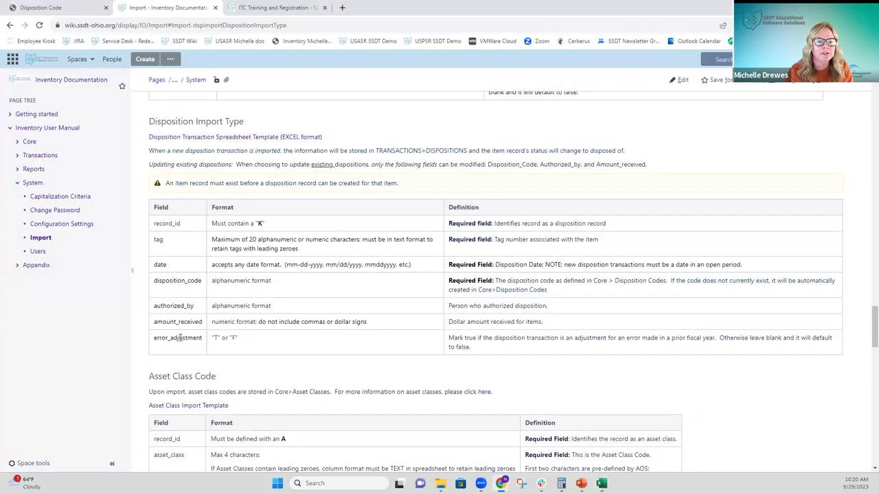
key(alt+Tab)
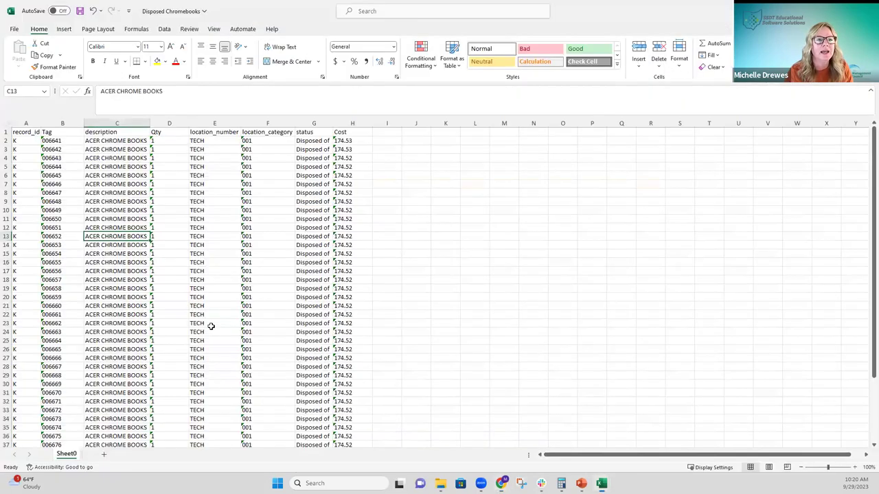
key(alt+Tab)
key(alt+Tab)
click(96, 132)
text(date)
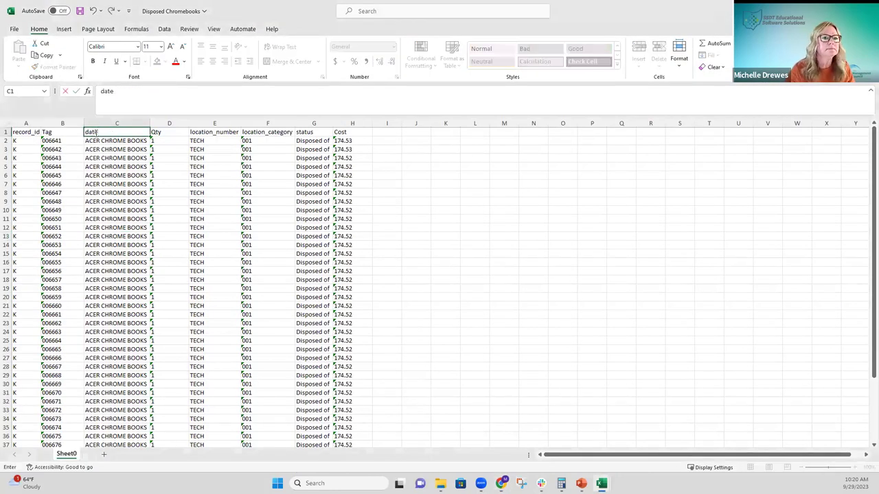
click(107, 154)
Step: Replace the descriptions in the date column with 01/01/2022 for every item from row 2 through row 46
click(109, 140)
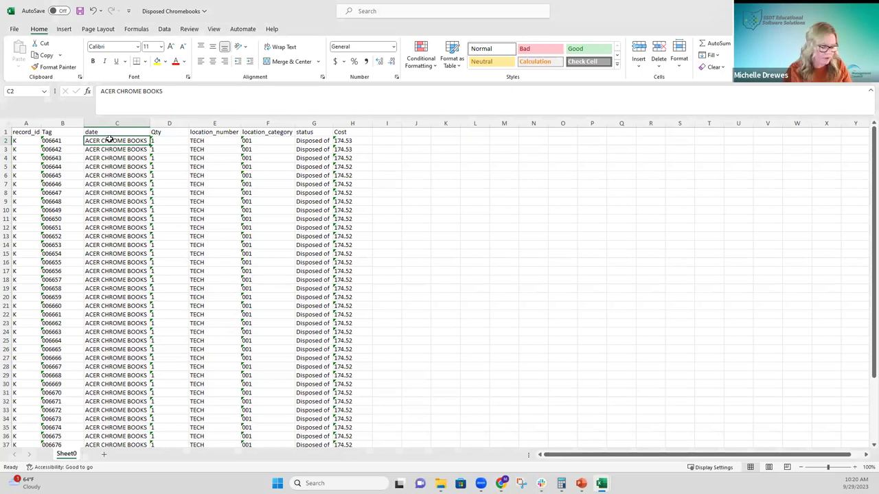
text(01)
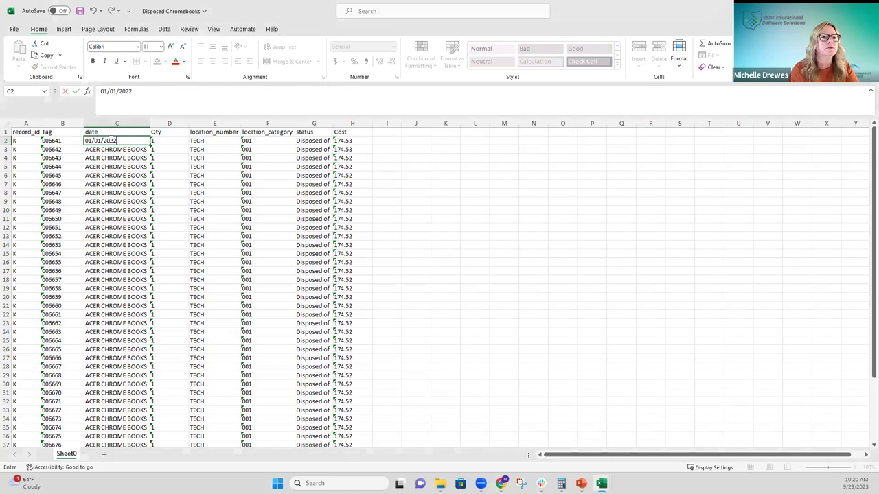
text(/01/2022)
click(118, 201)
click(118, 141)
key(ctrl+c)
click(138, 150)
key(ctrl+v)
drag(140, 141, 148, 422)
key(ctrl+c)
key(ctrl+q)
key(ctrl+v)
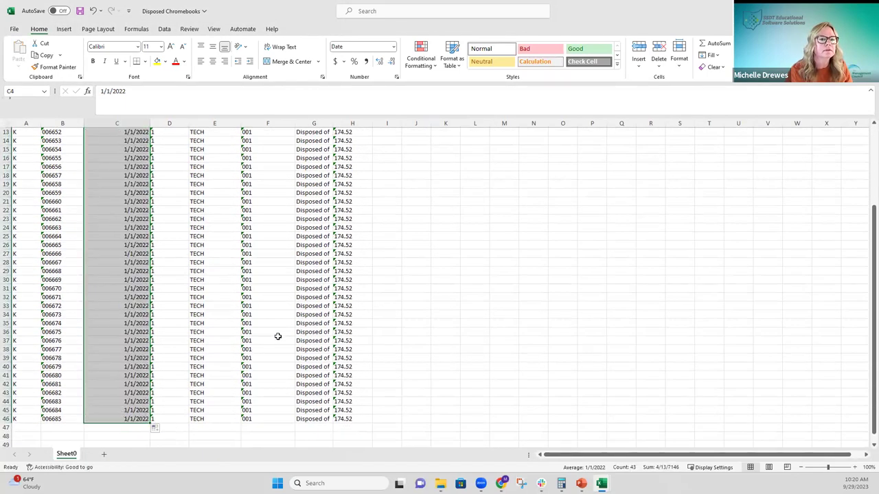
scroll(277, 336, up, 4)
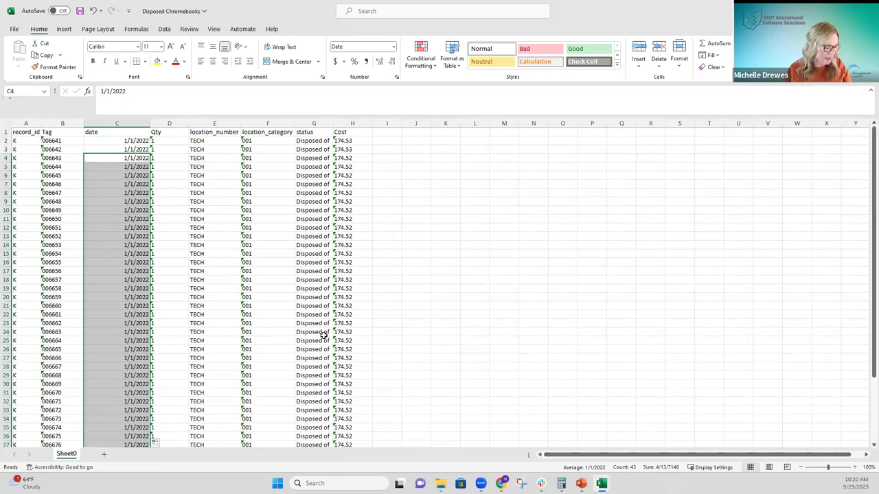
Step: Check the field after date in the Import documentation and rename the Qty column header as disposition_code
key(alt+Tab)
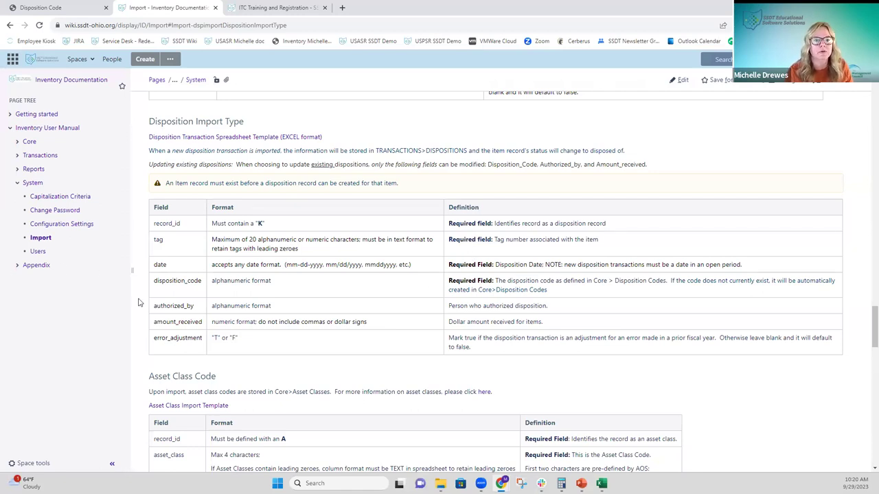
key(alt+Tab)
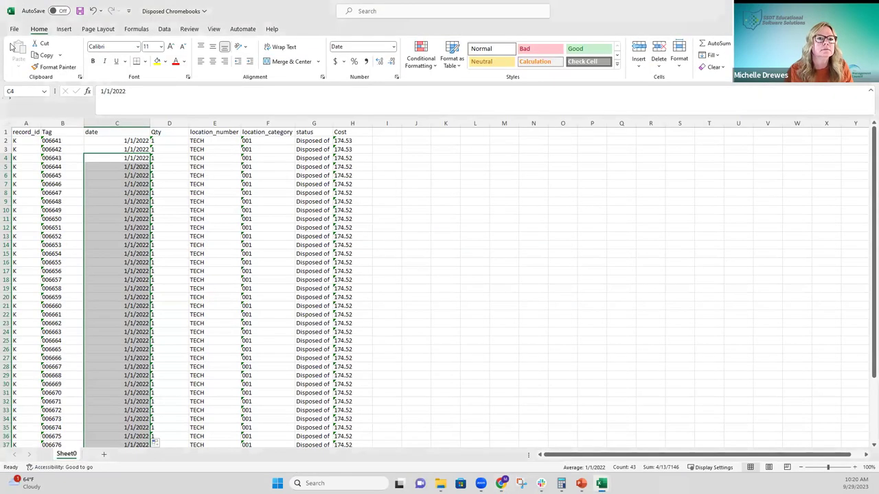
key(alt+Tab)
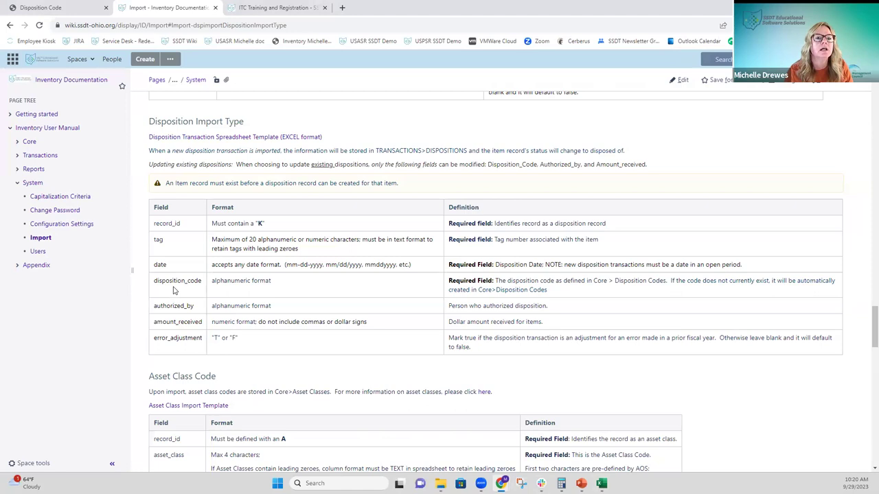
key(alt+Tab)
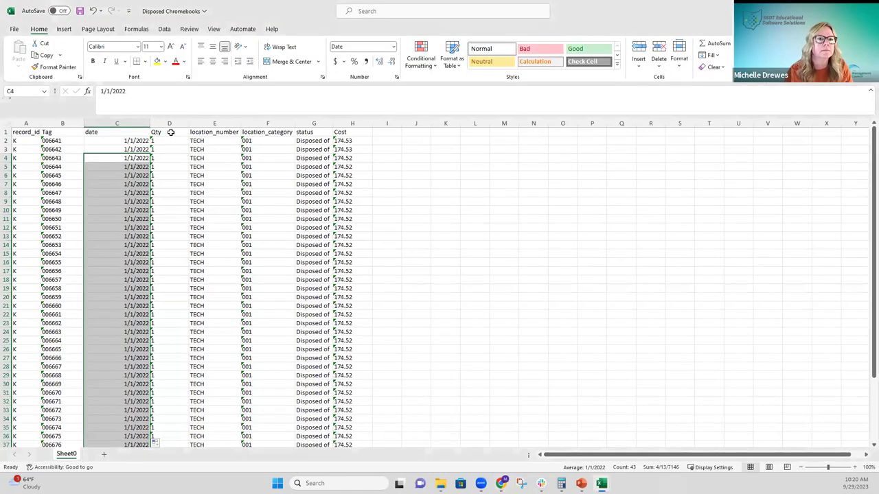
click(171, 132)
text(dispo)
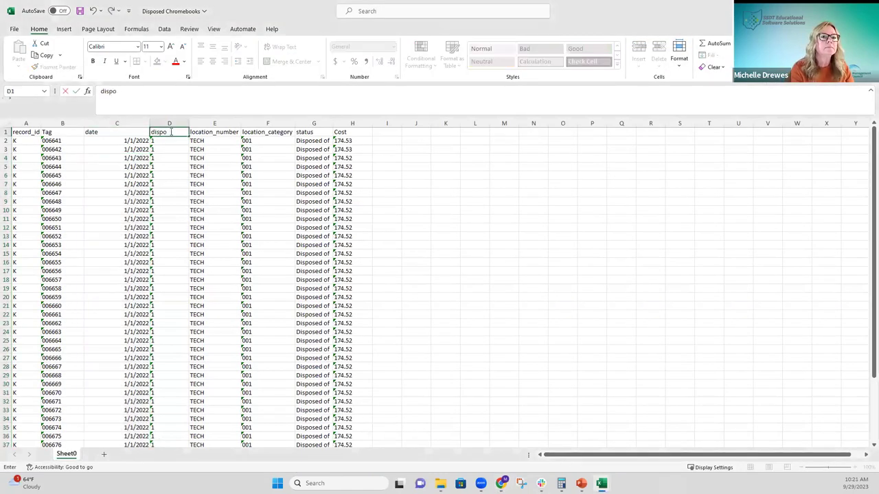
text(sition_code)
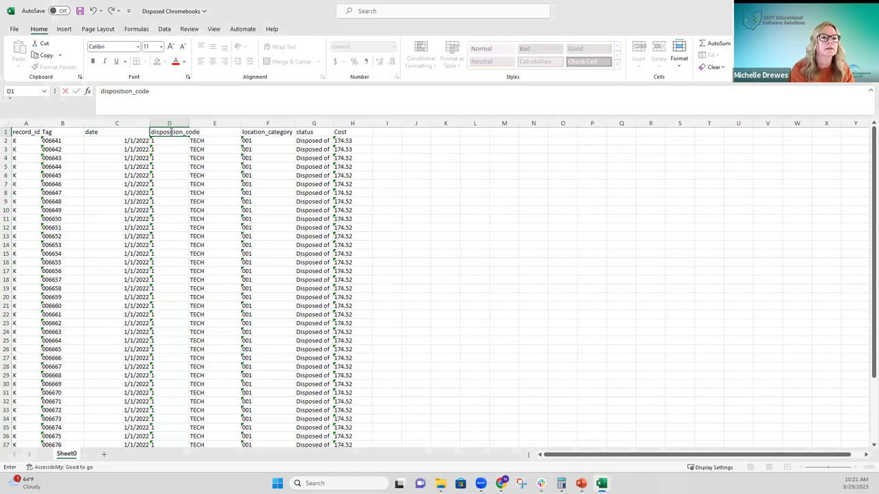
click(171, 141)
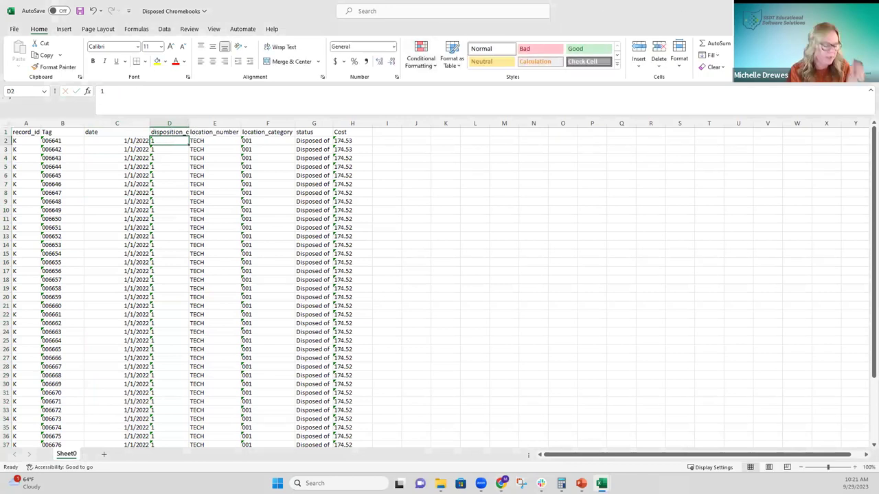
Step: Look up the trade-in code in the Inventory application's Disposition Codes grid, and enter 5 as the first item's disposition code in Excel
key(alt+Tab)
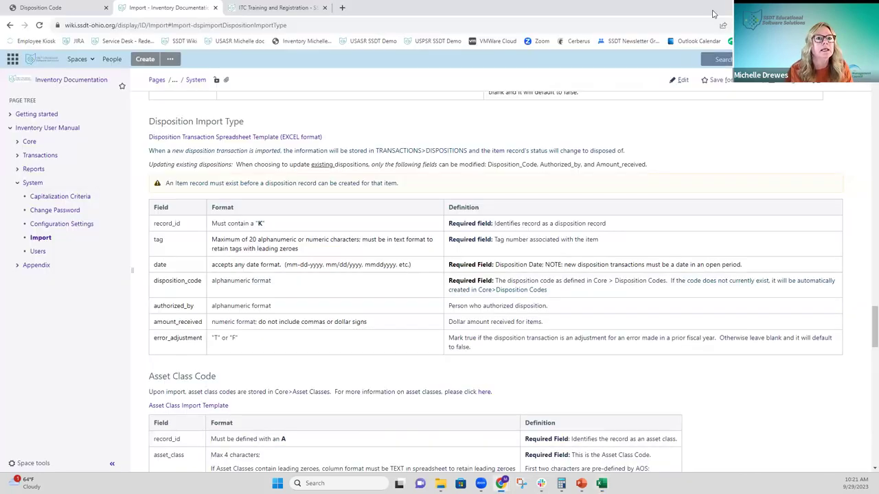
click(67, 8)
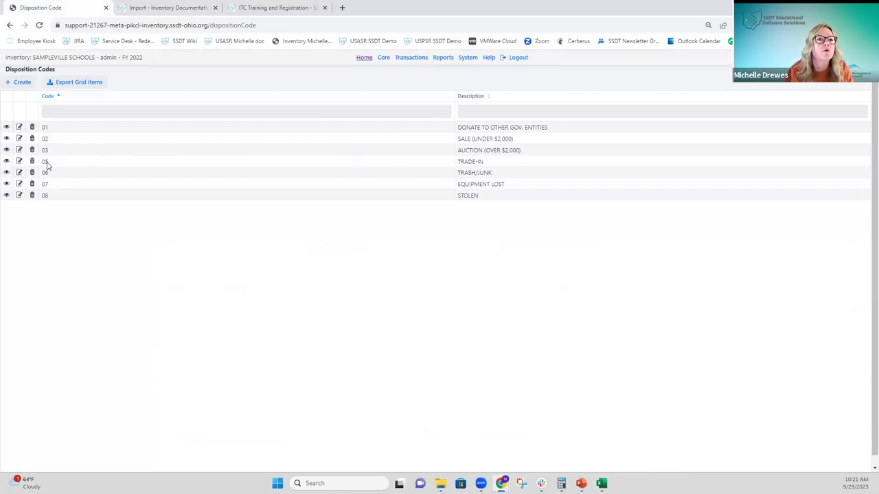
key(alt+Tab)
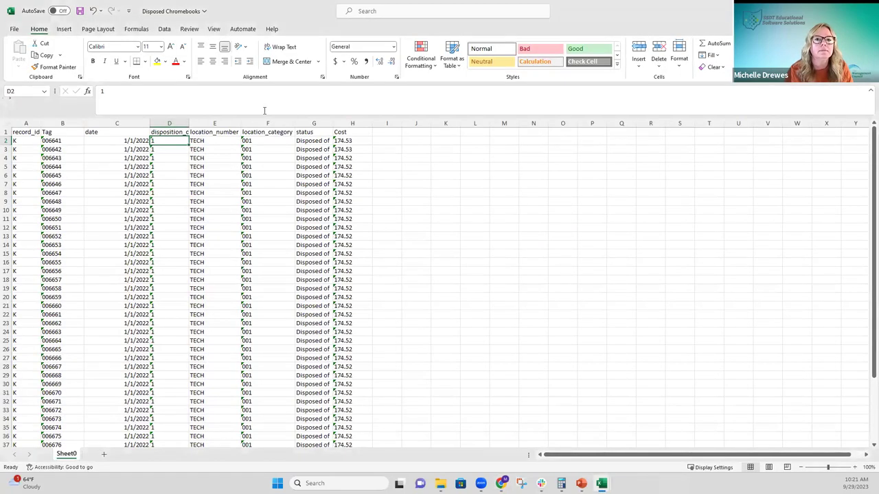
click(170, 141)
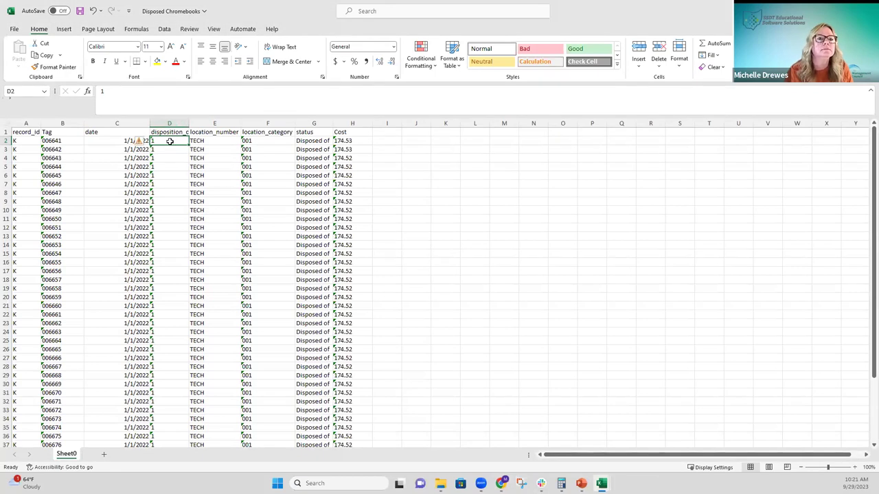
text(5)
key(Return)
click(170, 141)
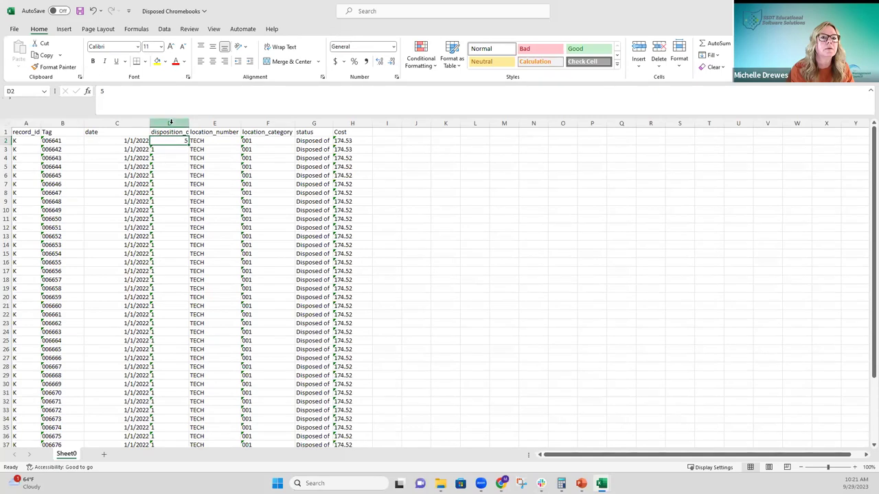
Step: Format the disposition_code column as text and enter 05 as the first item's disposition code
click(169, 122)
click(394, 47)
click(375, 280)
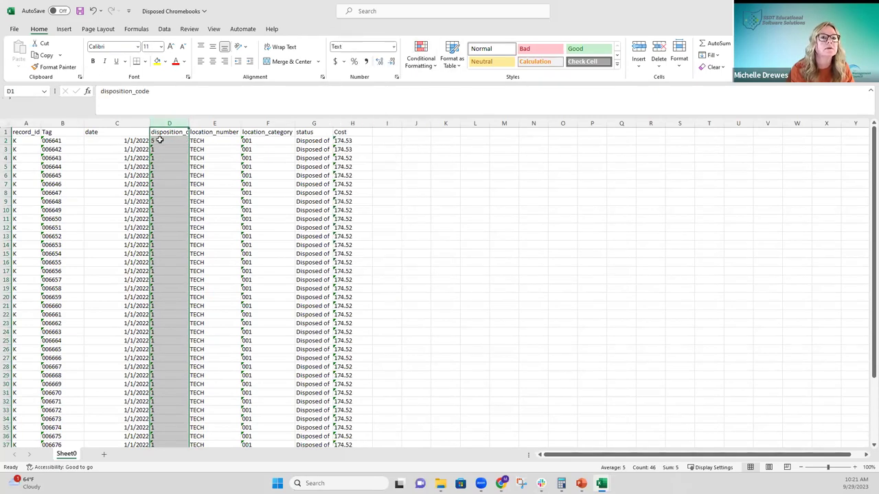
click(159, 140)
text(05)
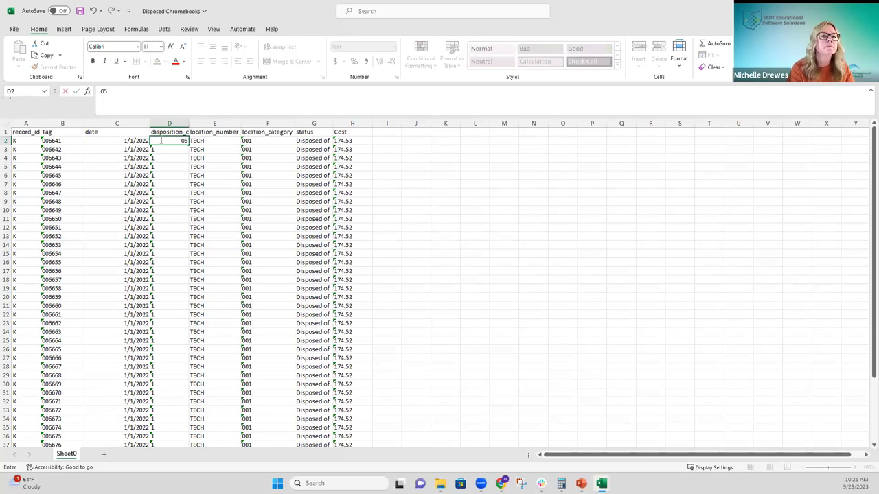
key(Return)
Step: Copy the 05 disposition code from row 2 to every remaining item through row 46
click(160, 140)
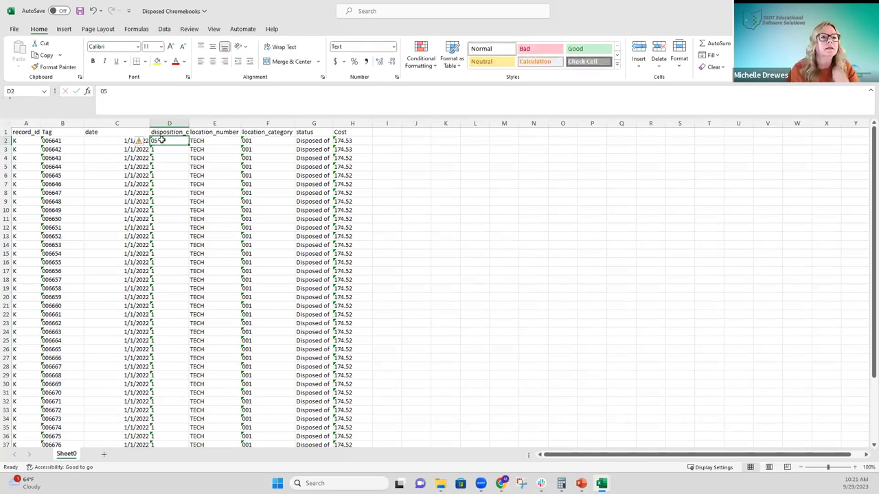
key(ctrl+c)
key(shift+Down)
key(ctrl+v)
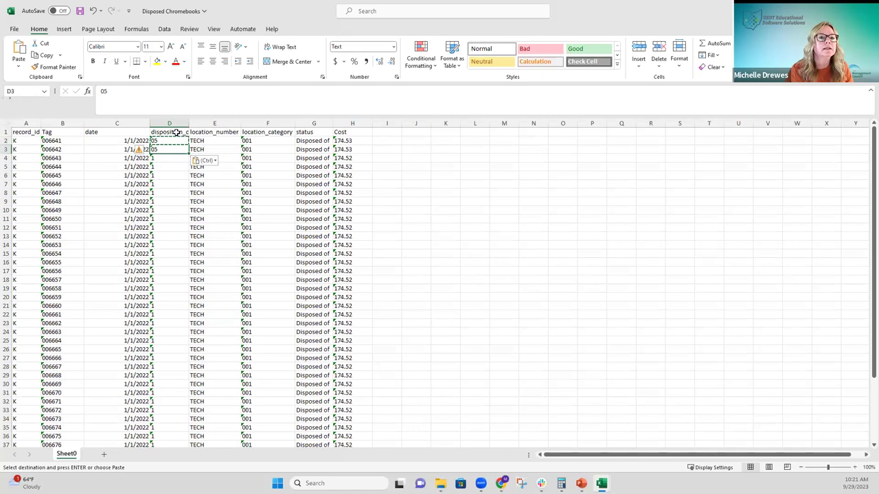
click(168, 159)
key(ctrl+v)
drag(188, 171, 186, 412)
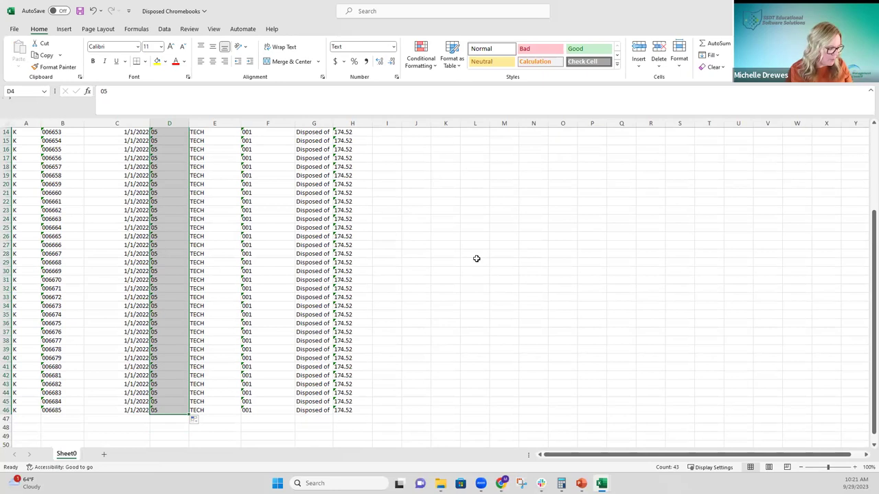
Step: Review the fields listed after disposition_code in the Import documentation's Disposition Import Type table, and return to the Excel spreadsheet
key(alt+Tab)
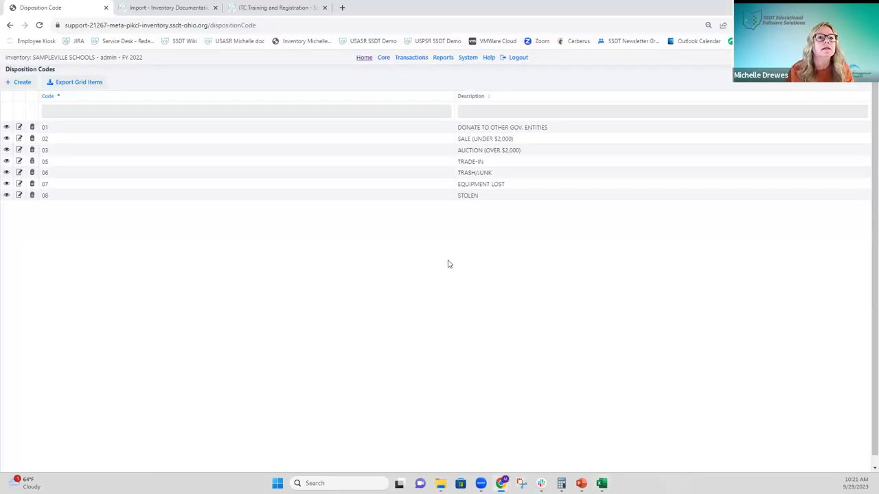
click(156, 7)
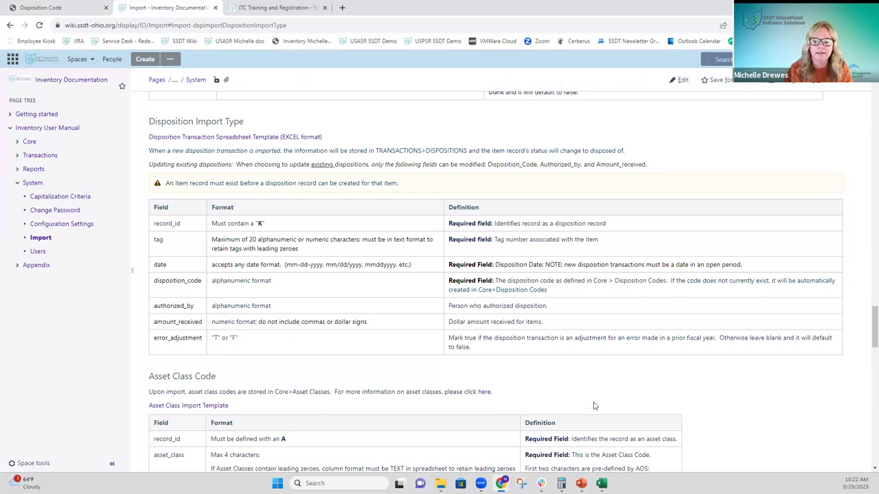
key(alt+Tab)
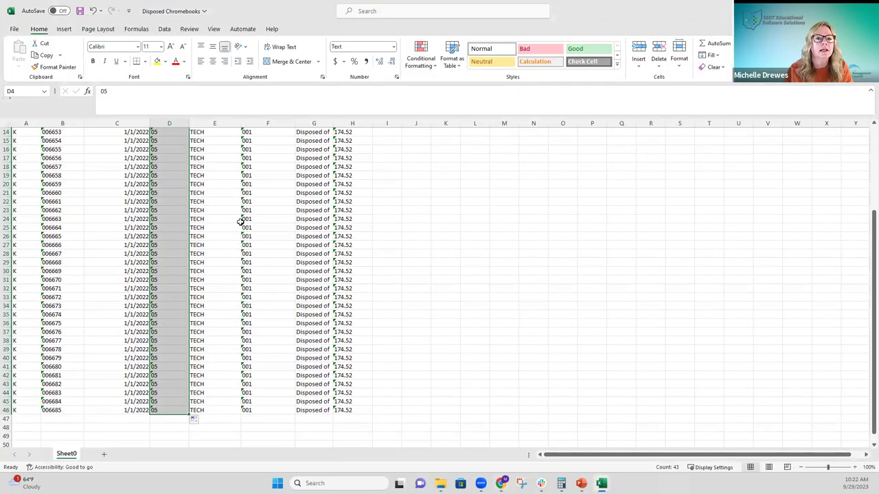
Step: Delete the location_number, location_category, status and Cost columns, and fit the disposition_code column's width to its contents
scroll(241, 222, up, 5)
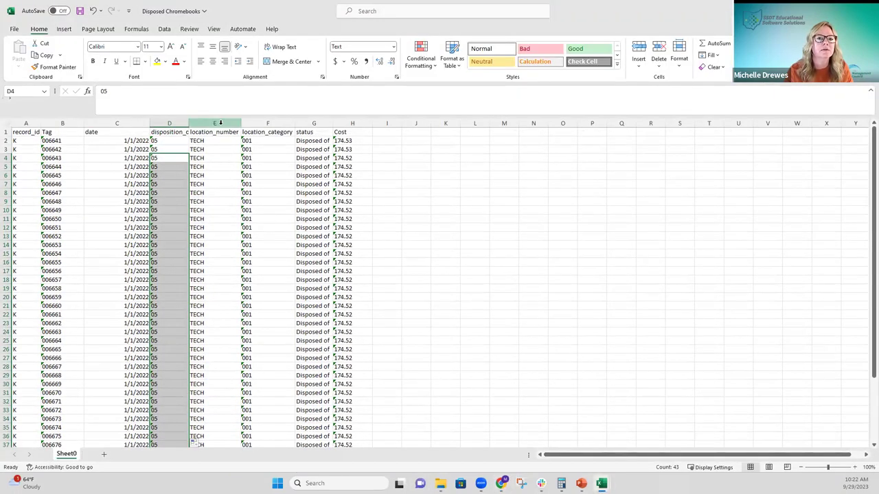
drag(220, 122, 346, 126)
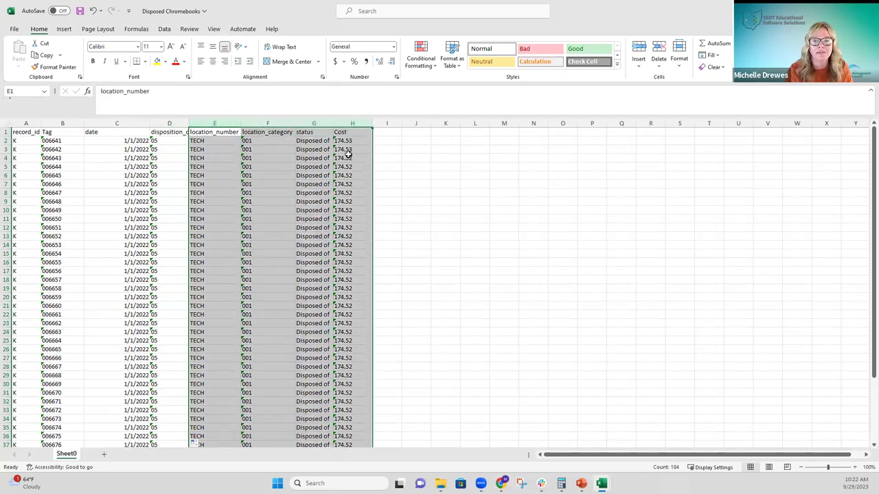
right_click(349, 154)
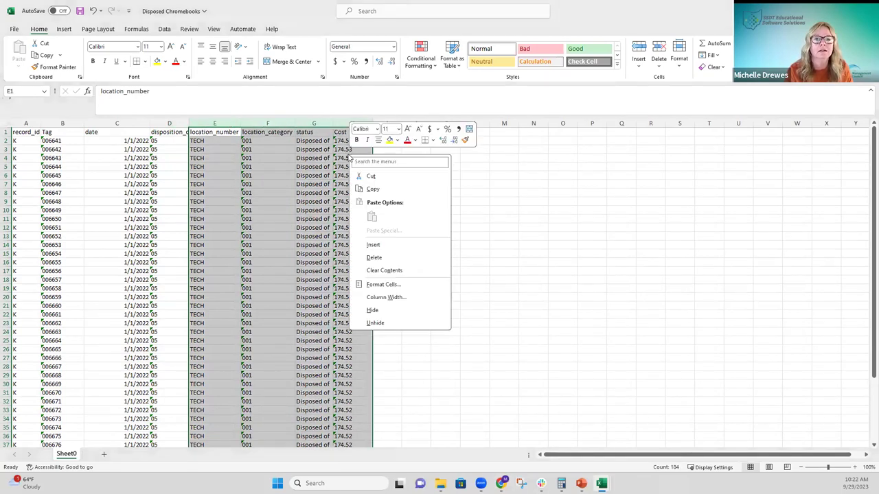
click(375, 258)
click(357, 254)
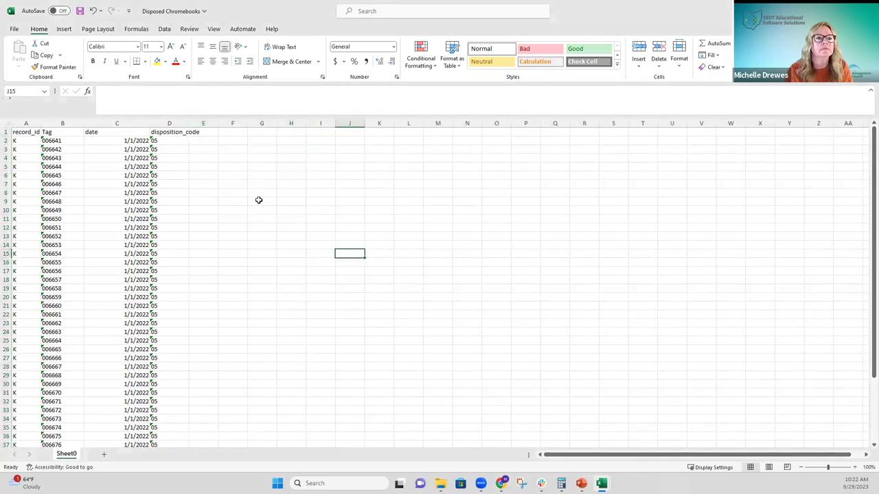
double_click(189, 122)
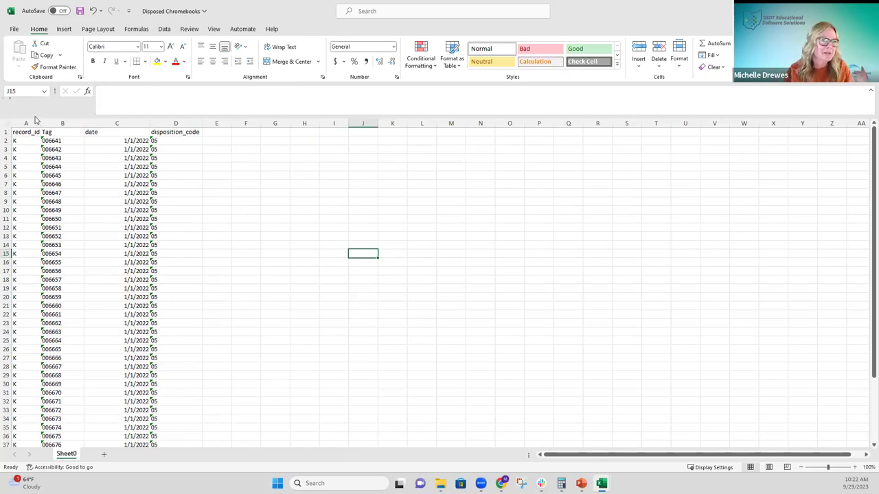
Step: Save the Disposed Chromebooks workbook, and save a copy to Downloads in CSV (Macintosh) format
click(81, 11)
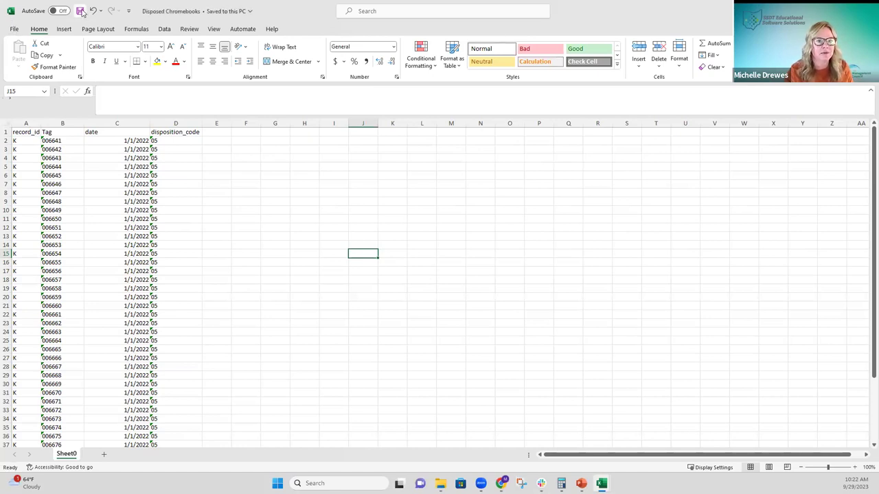
click(13, 29)
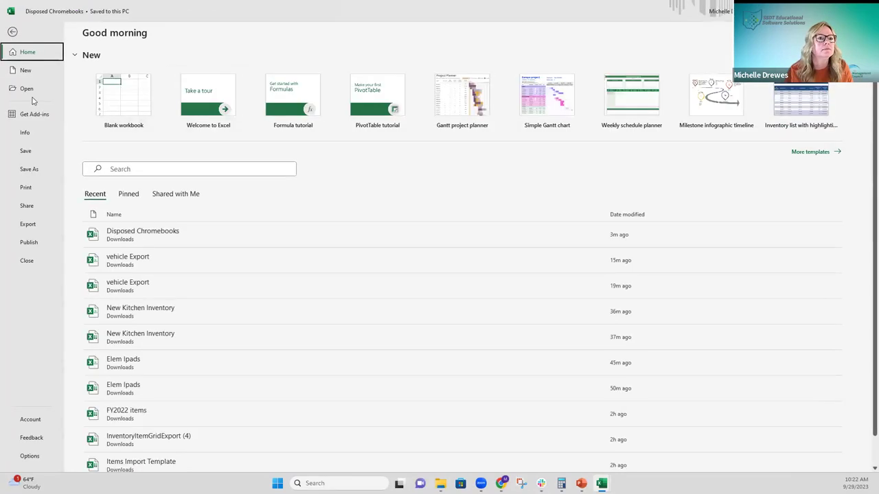
click(34, 169)
click(396, 83)
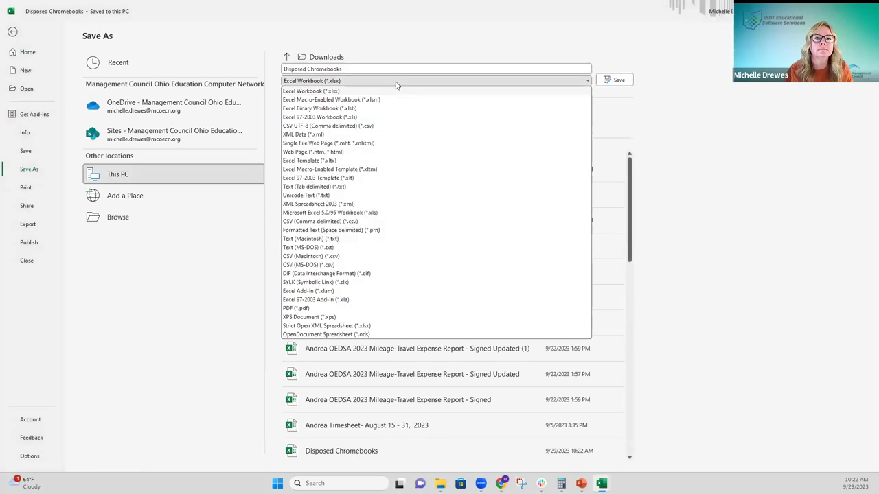
click(338, 258)
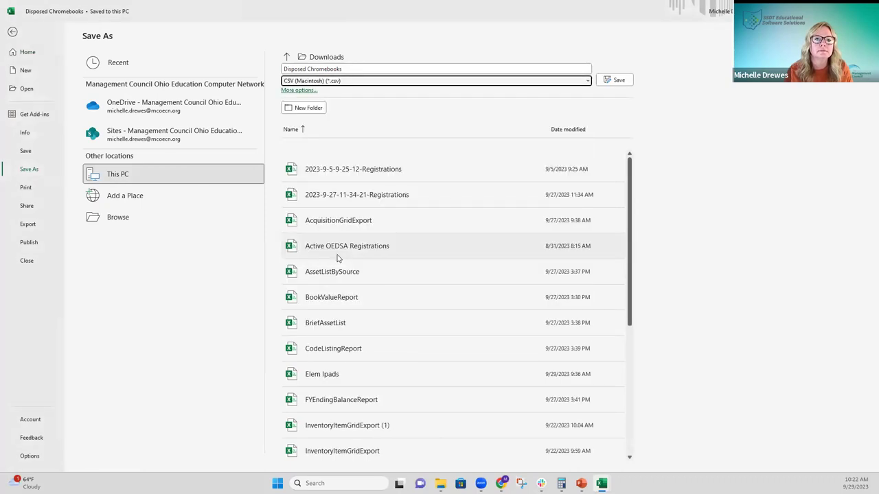
click(617, 80)
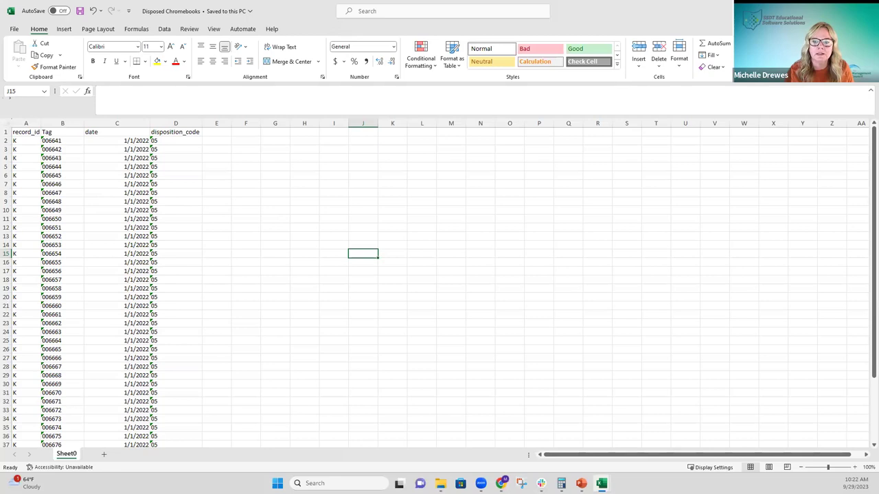
Step: Switch to the Inventory application in the browser, open its Import page and upload Disposed Chromebooks.csv
key(alt+Tab)
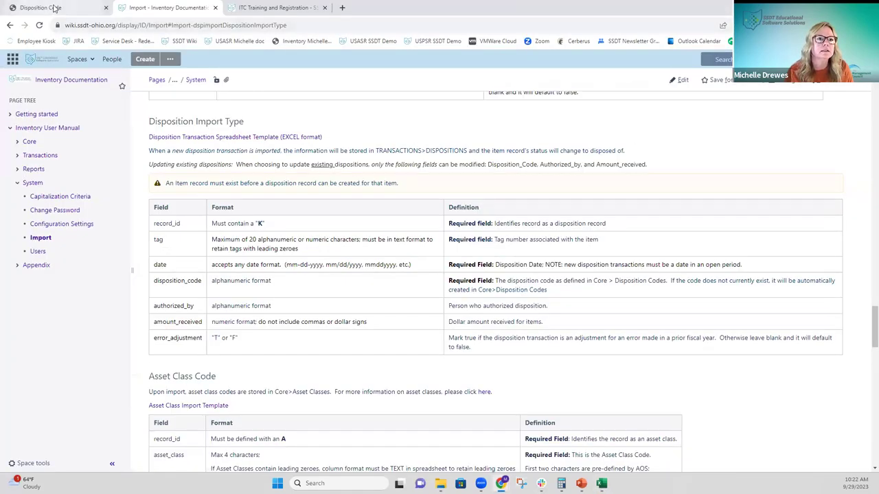
click(55, 8)
click(466, 59)
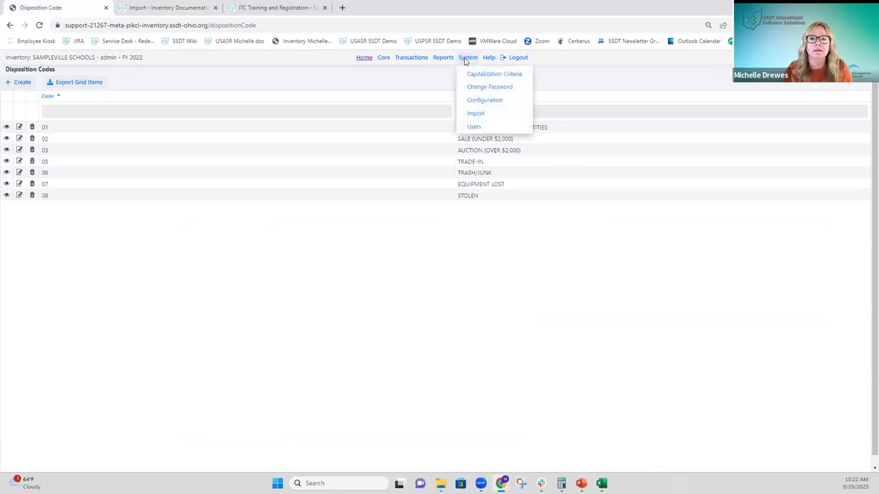
click(474, 114)
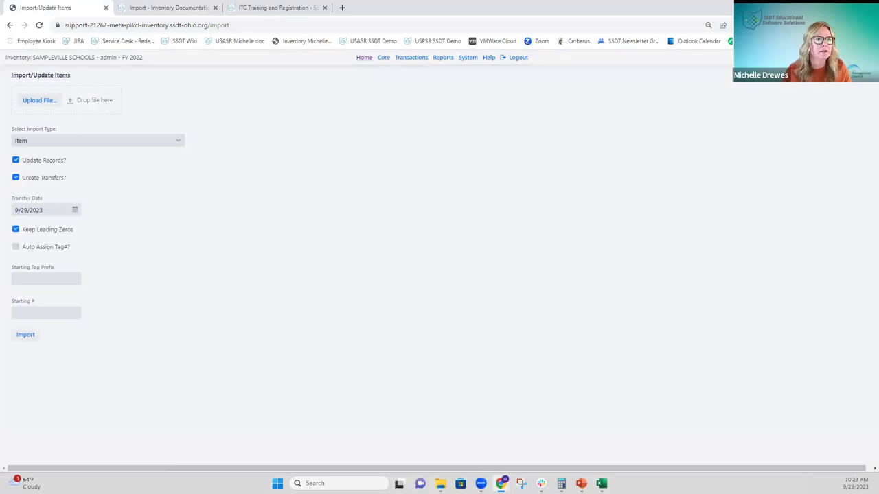
click(37, 100)
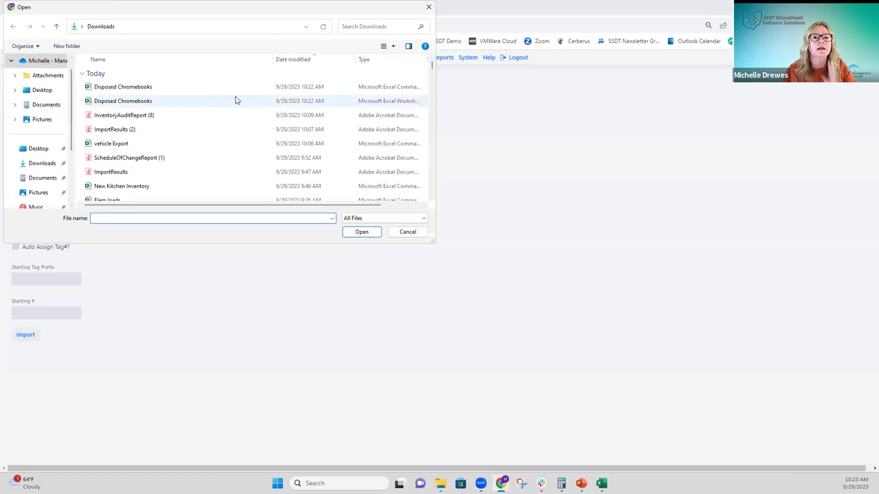
click(156, 92)
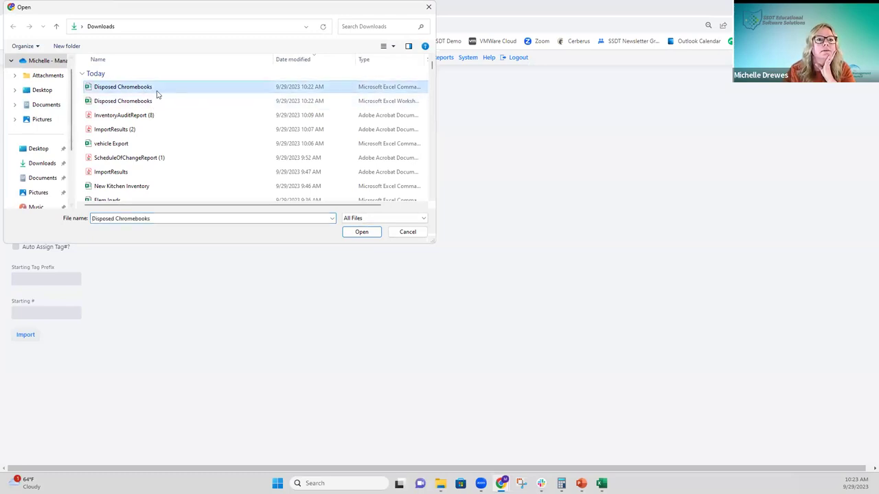
click(360, 232)
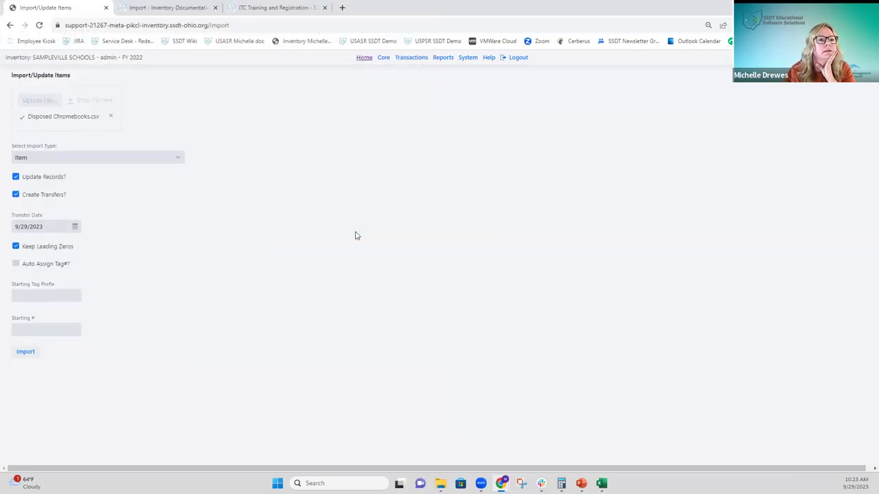
Step: Set the import type to Disposition, turn off Update Records and run the import
click(178, 159)
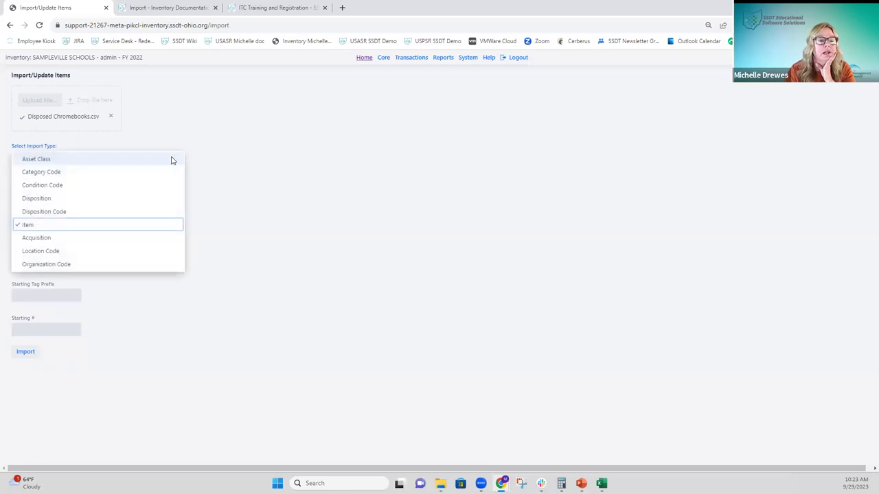
click(51, 199)
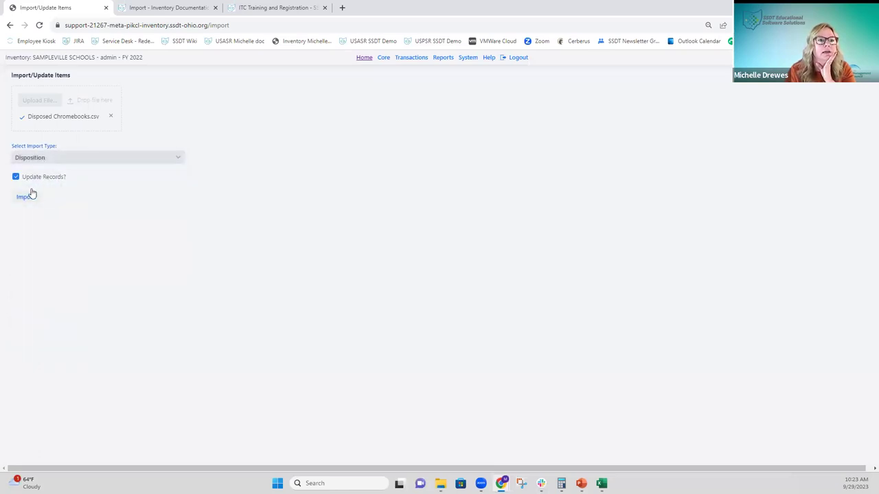
click(16, 177)
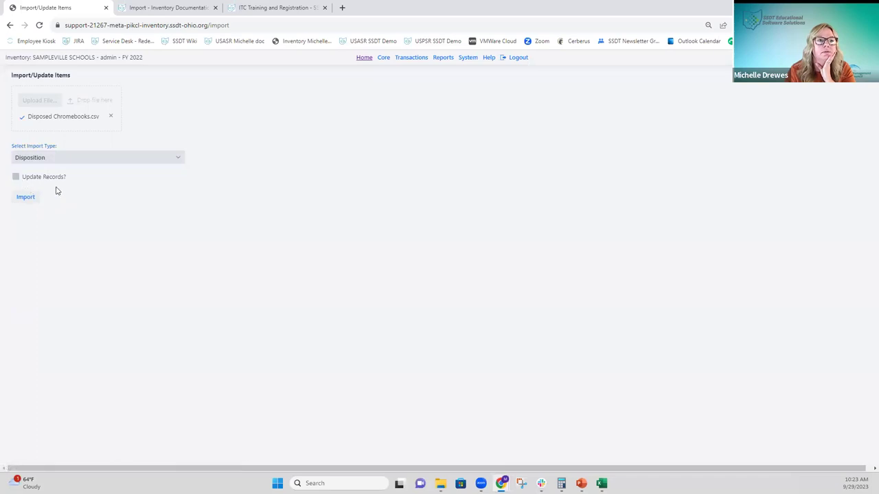
click(27, 198)
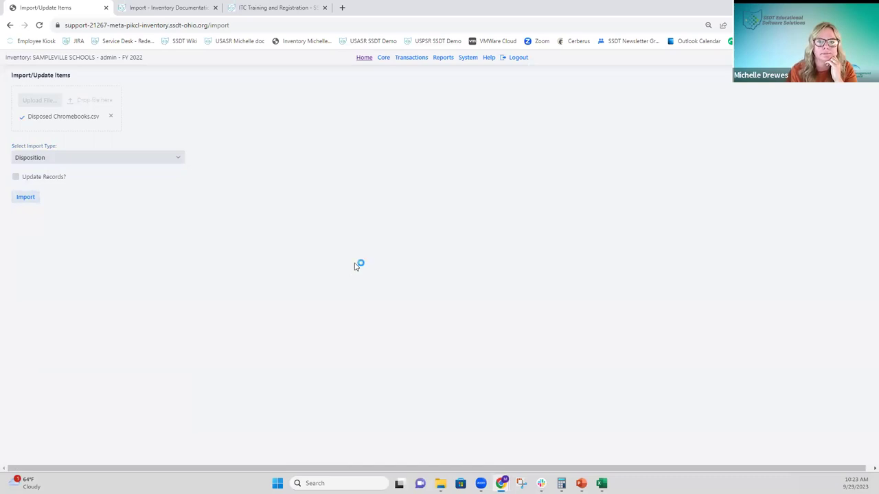
click(362, 232)
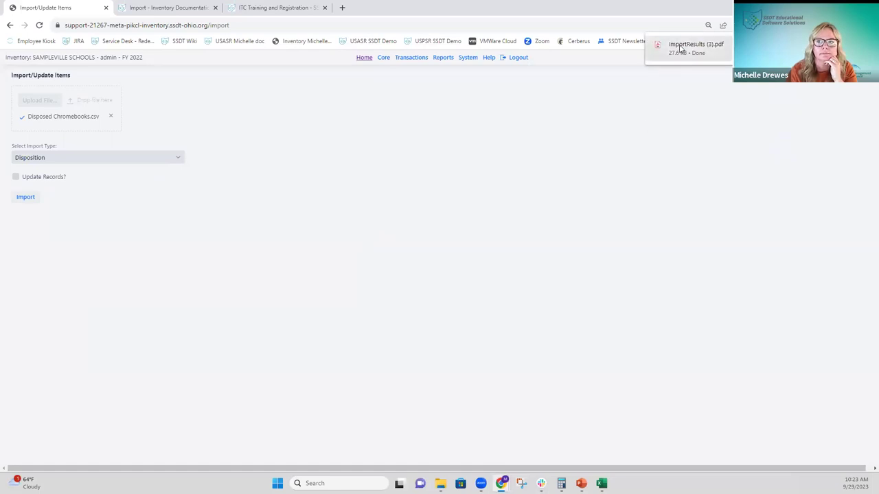
Step: Open the downloaded ImportResults (3).pdf and review the message reported for each tag number
click(679, 52)
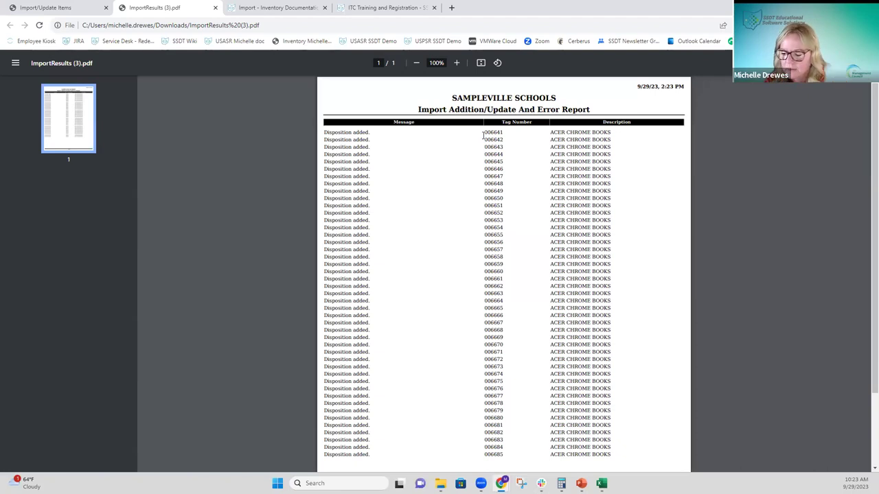
scroll(511, 183, down, 3)
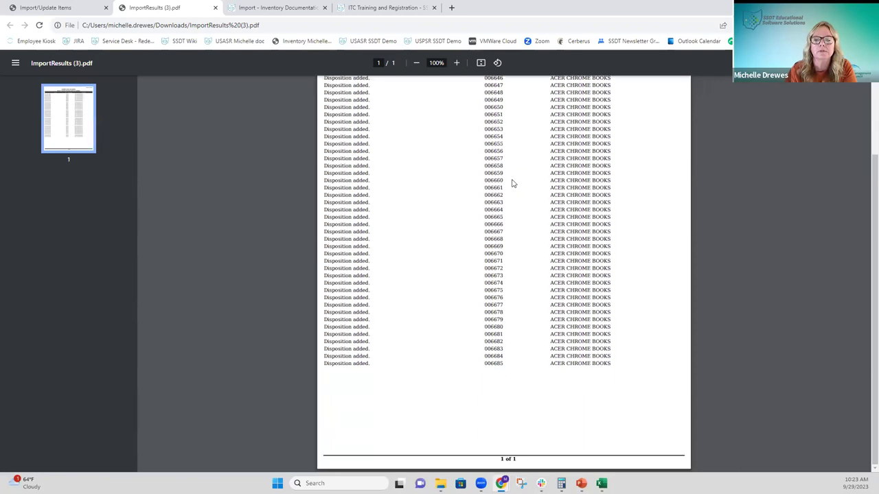
scroll(511, 183, up, 3)
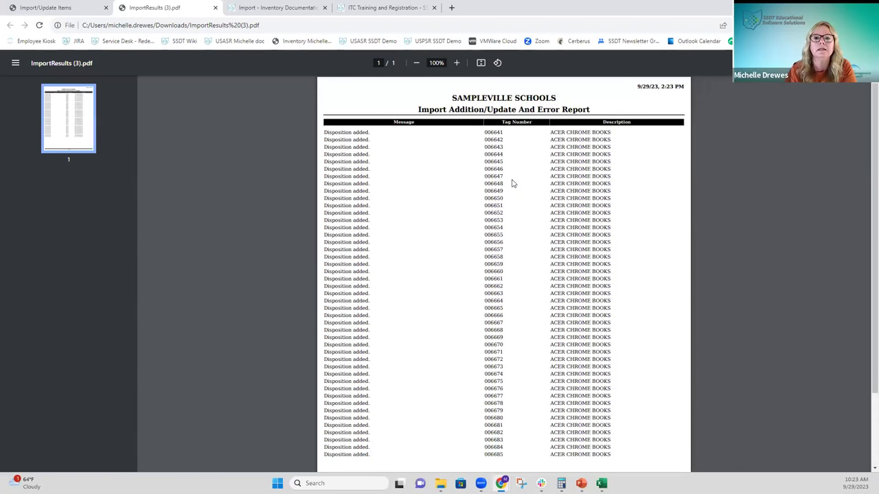
Step: Open the Items grid in the Inventory application and filter it by tag number 006641 to check the item's status
click(71, 10)
click(412, 62)
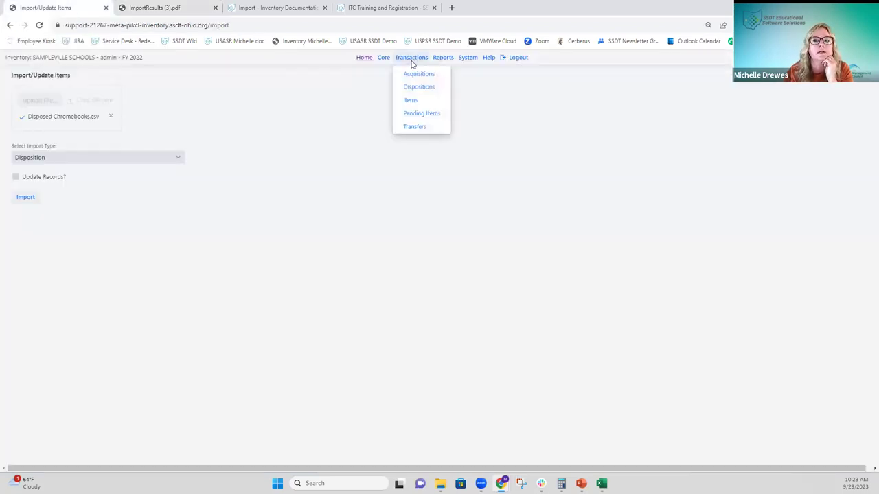
click(410, 100)
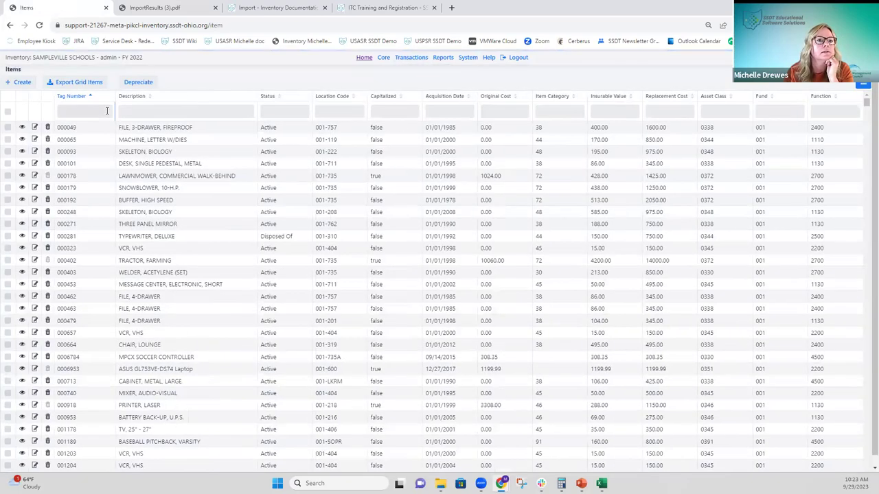
click(106, 112)
text(006641)
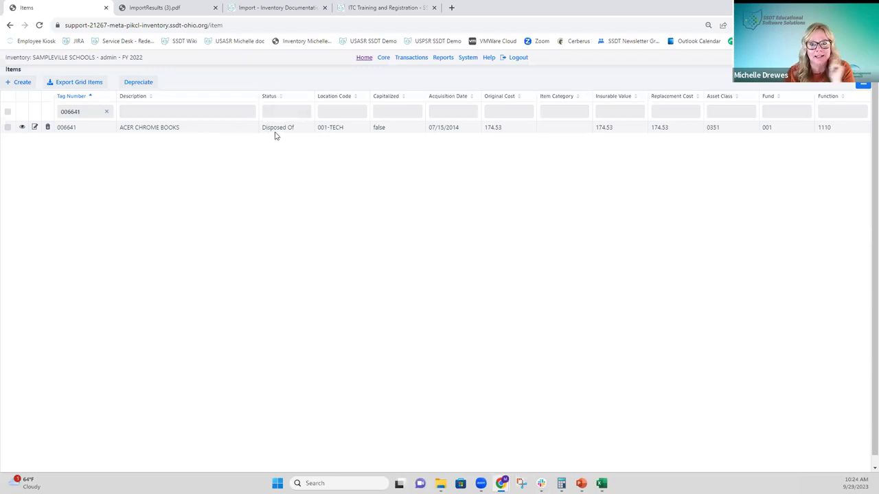
Step: Open the Dispositions grid, filter it by tag number 006641, and view the matching disposition record's details before closing it
click(404, 59)
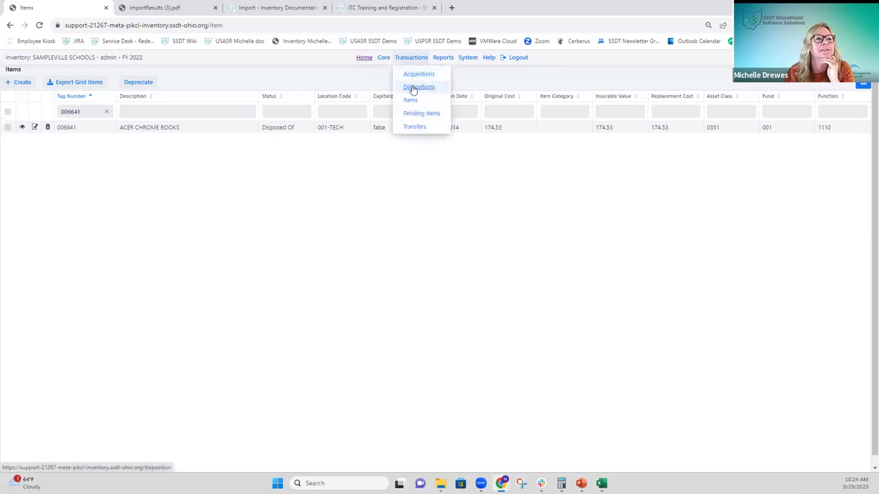
click(412, 87)
text(00664)
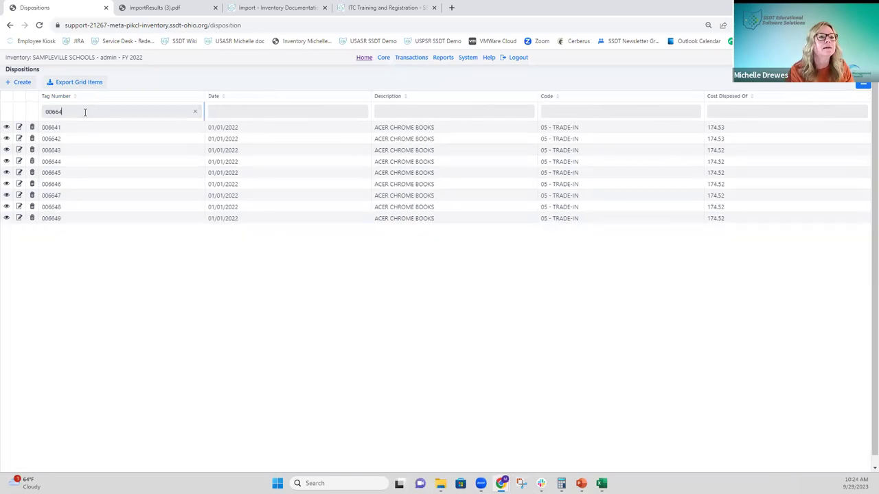
text(1)
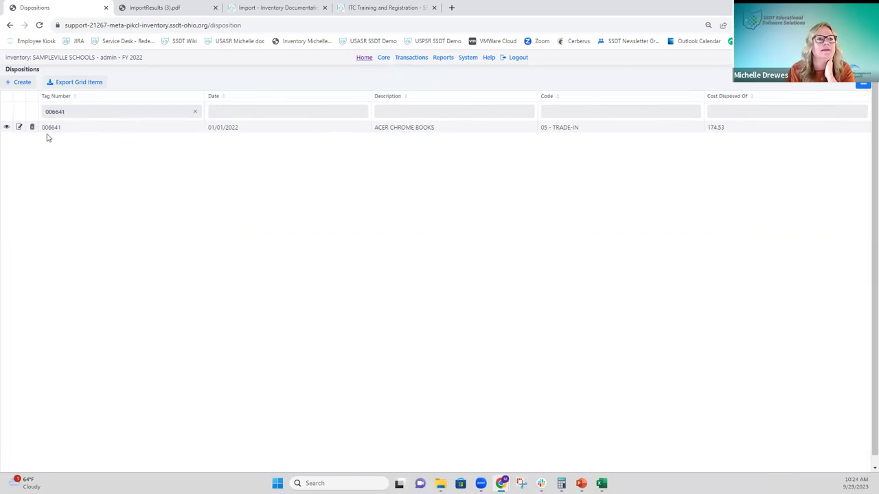
click(6, 129)
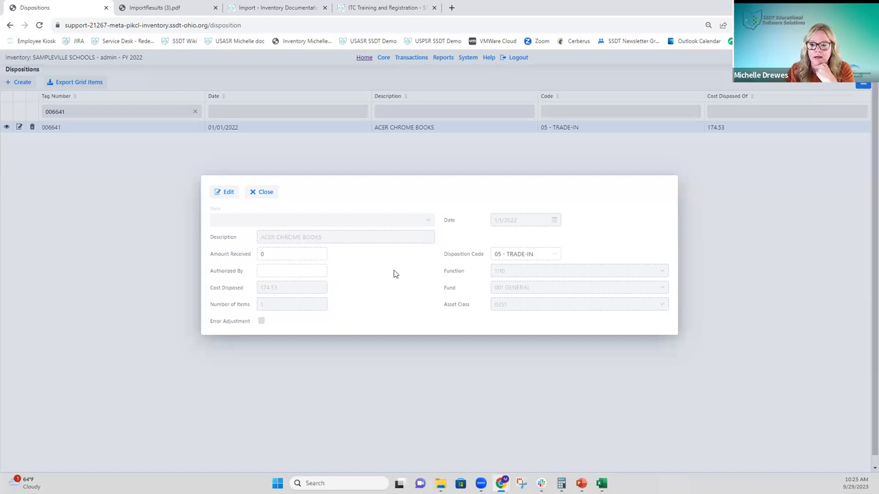
click(265, 193)
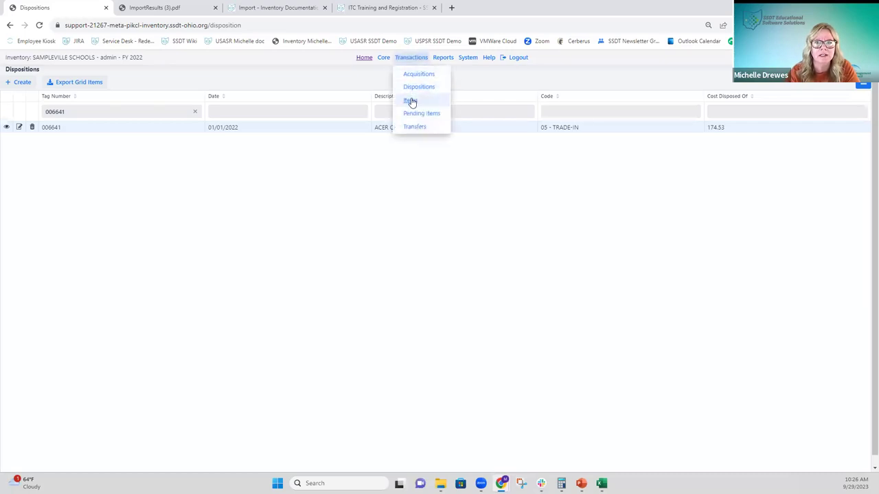
Step: Return to the full Items grid and switch to the Inventory Imports presentation in PowerPoint, moving on to slide 10
click(410, 100)
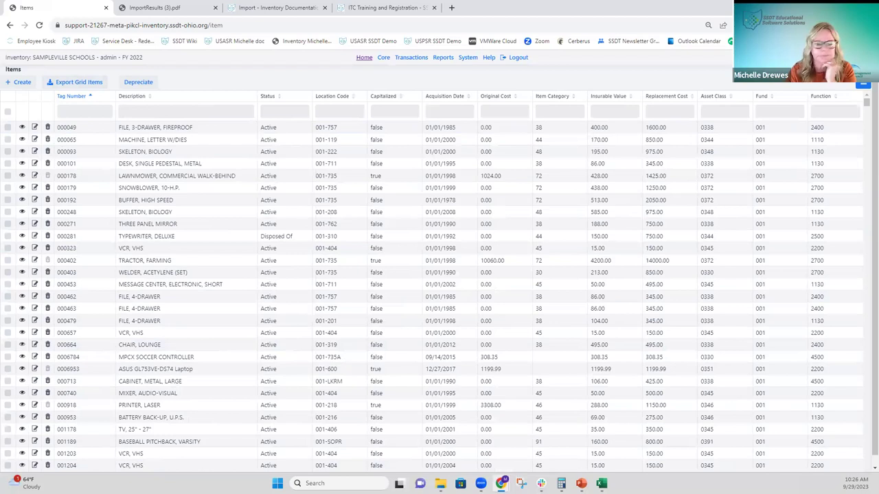
click(581, 483)
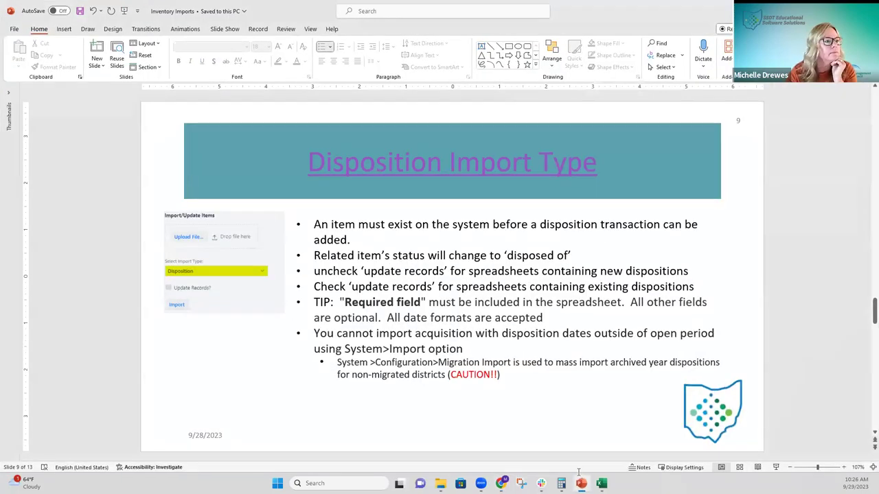
scroll(403, 312, down, 2)
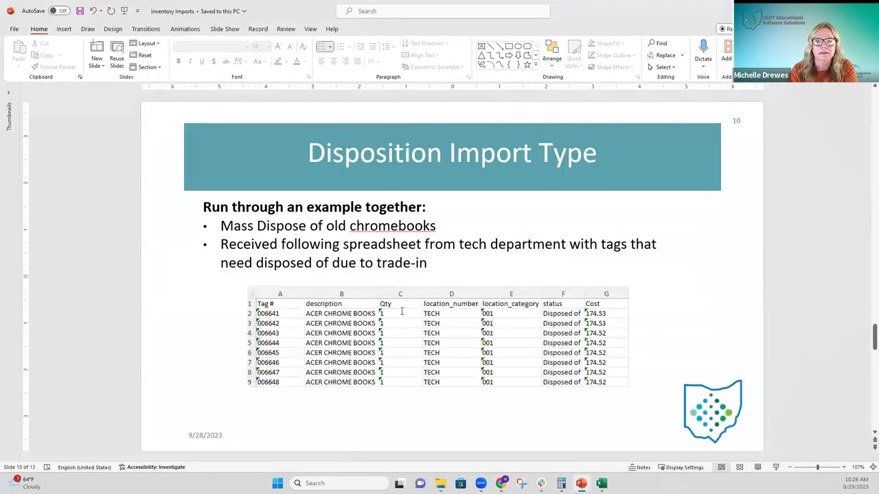